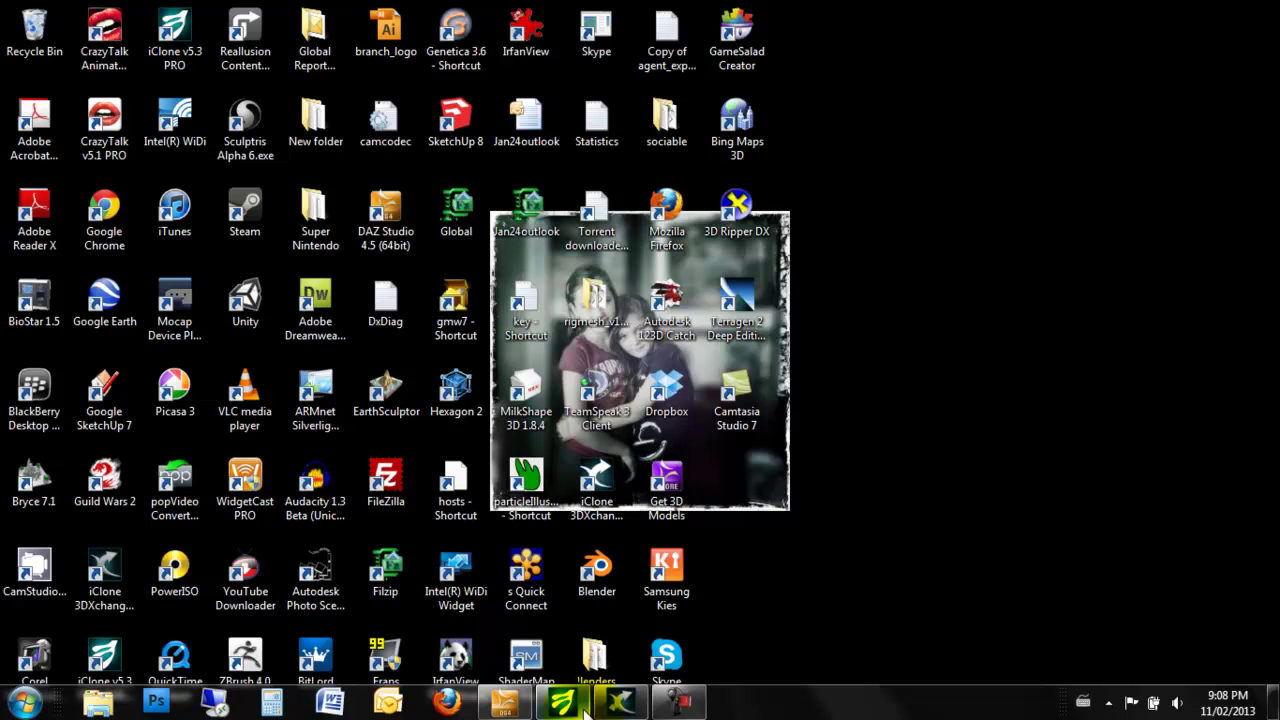
Minimize iClone 5 Pro and bring up an empty iClone 3DXchange5 window
{"action": "left_click", "coordinate": [585, 710]}
{"action": "left_click", "coordinate": [604, 510]}
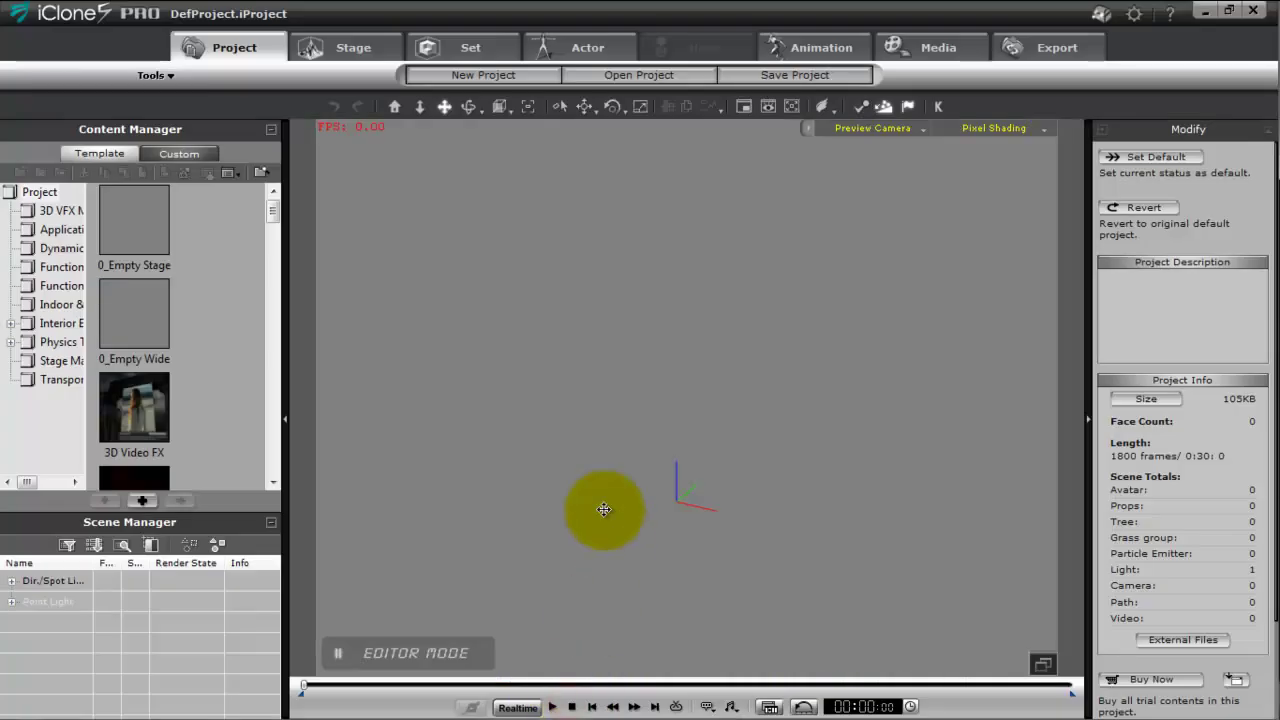
{"action": "left_click", "coordinate": [1207, 9]}
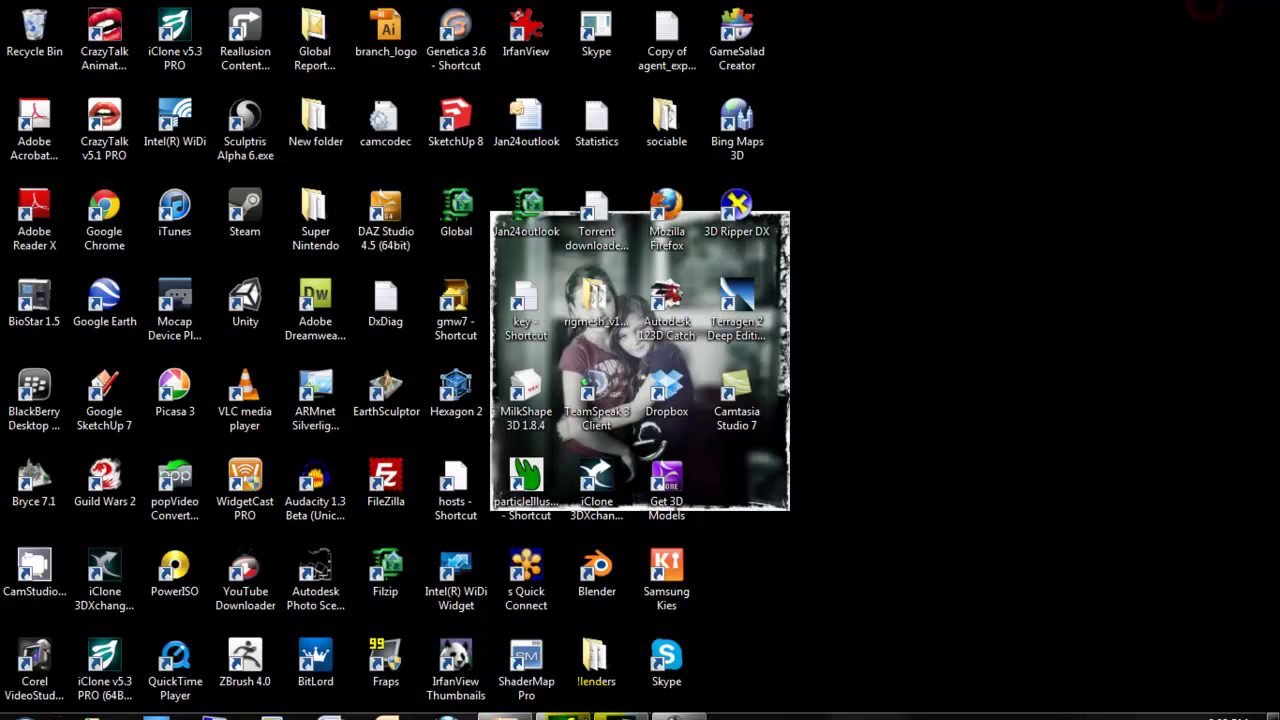
{"action": "left_click", "coordinate": [622, 704]}
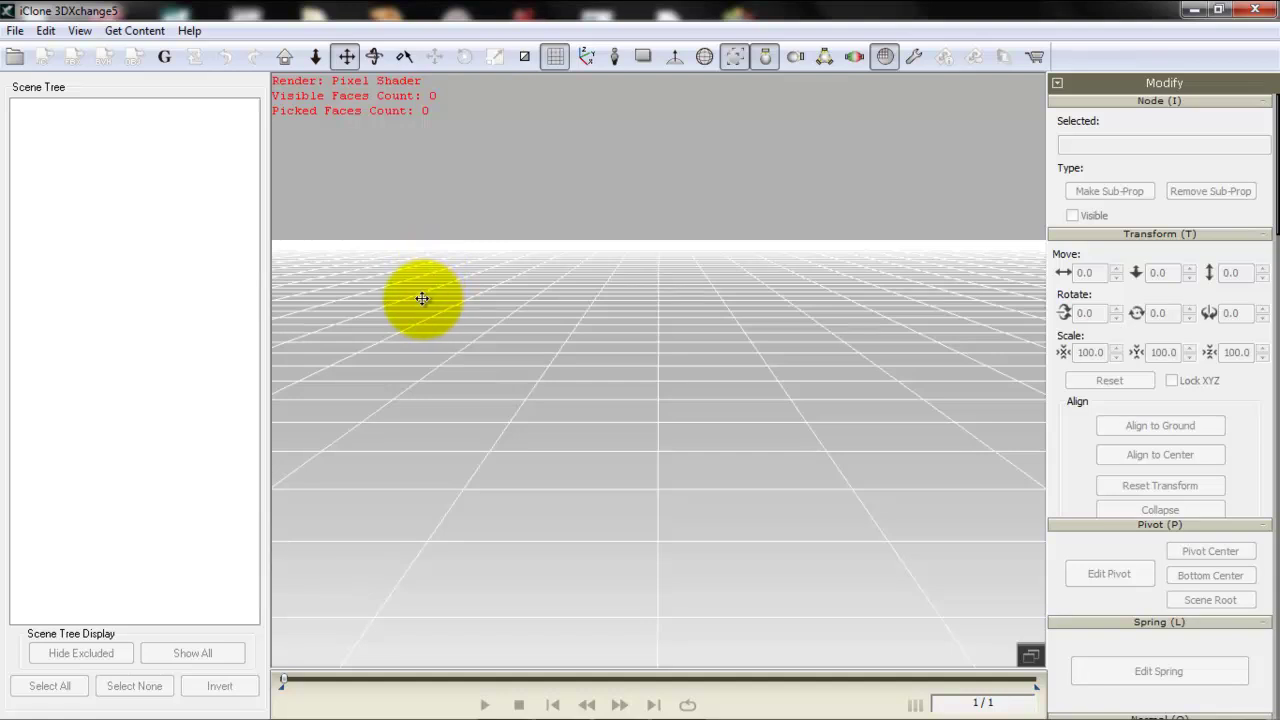
In the Open dialog, browse to Documents > Test_content_doc > Daz Auto Convert
{"action": "left_click", "coordinate": [14, 32]}
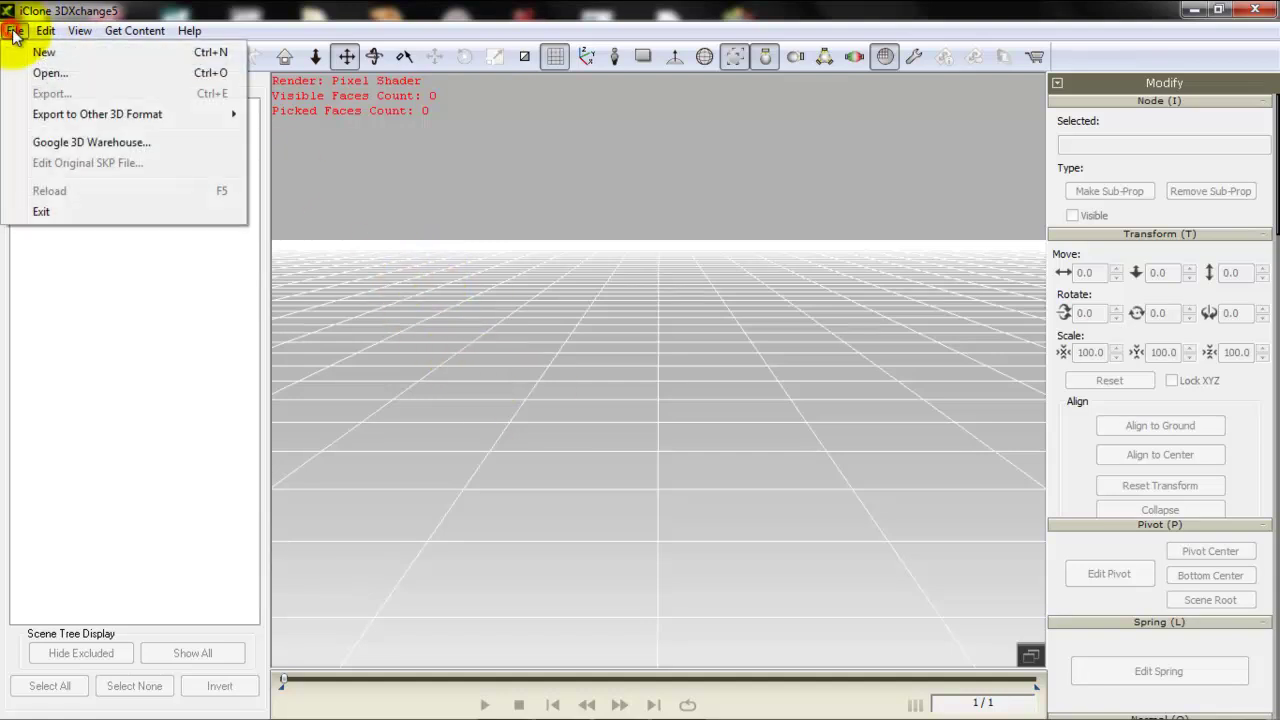
{"action": "left_click", "coordinate": [49, 73]}
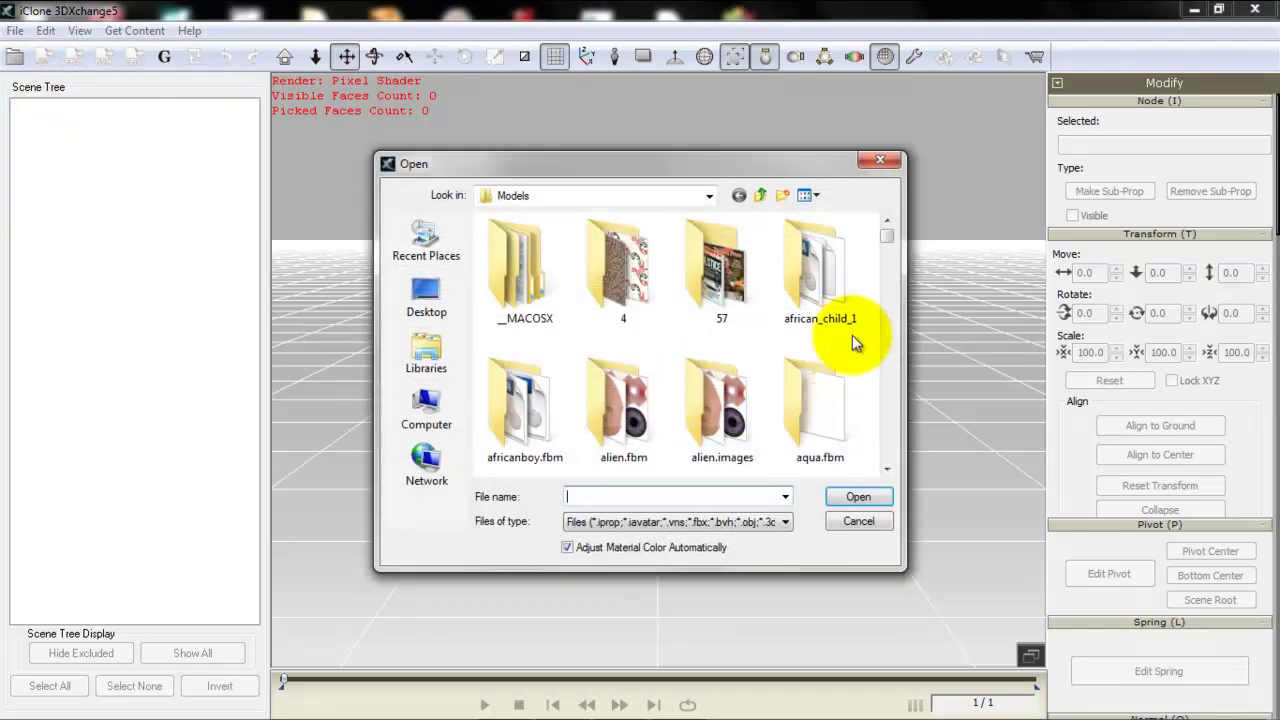
{"action": "scroll", "coordinate": [886, 232], "scroll_direction": "down", "scroll_amount": 5}
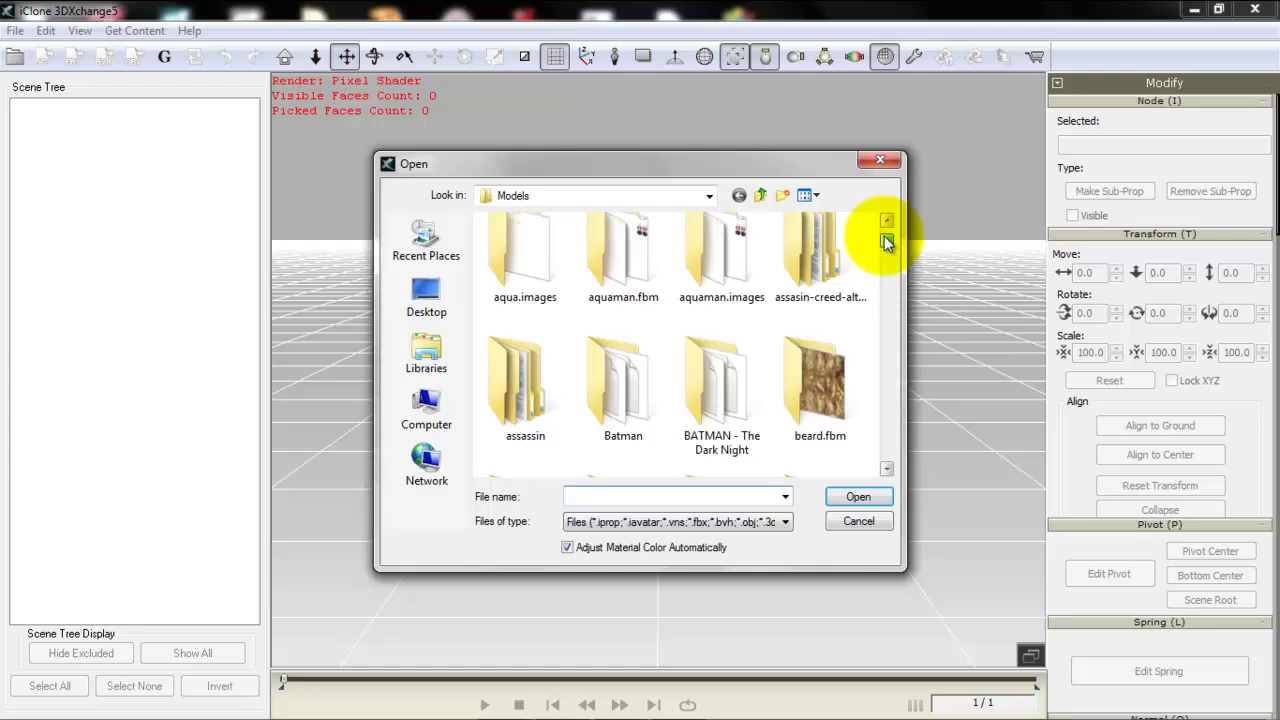
{"action": "scroll", "coordinate": [886, 244], "scroll_direction": "down", "scroll_amount": 3}
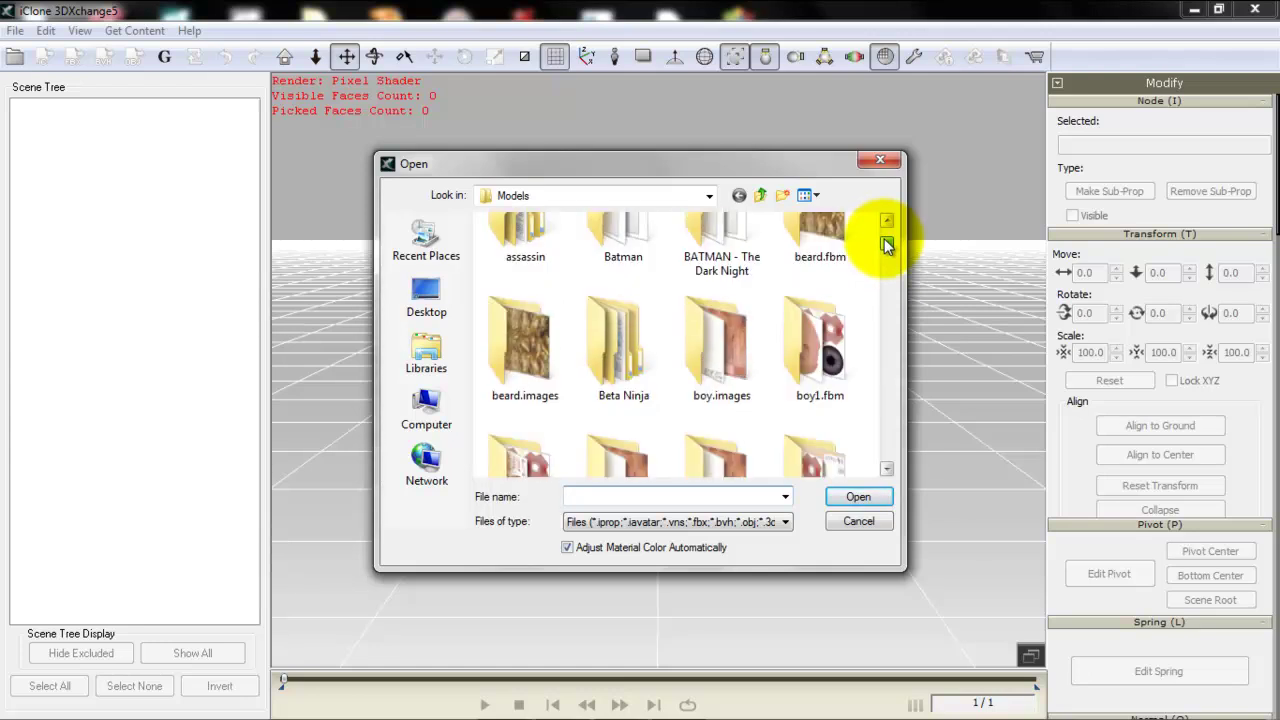
{"action": "left_click_drag", "start_coordinate": [884, 238], "coordinate": [888, 292]}
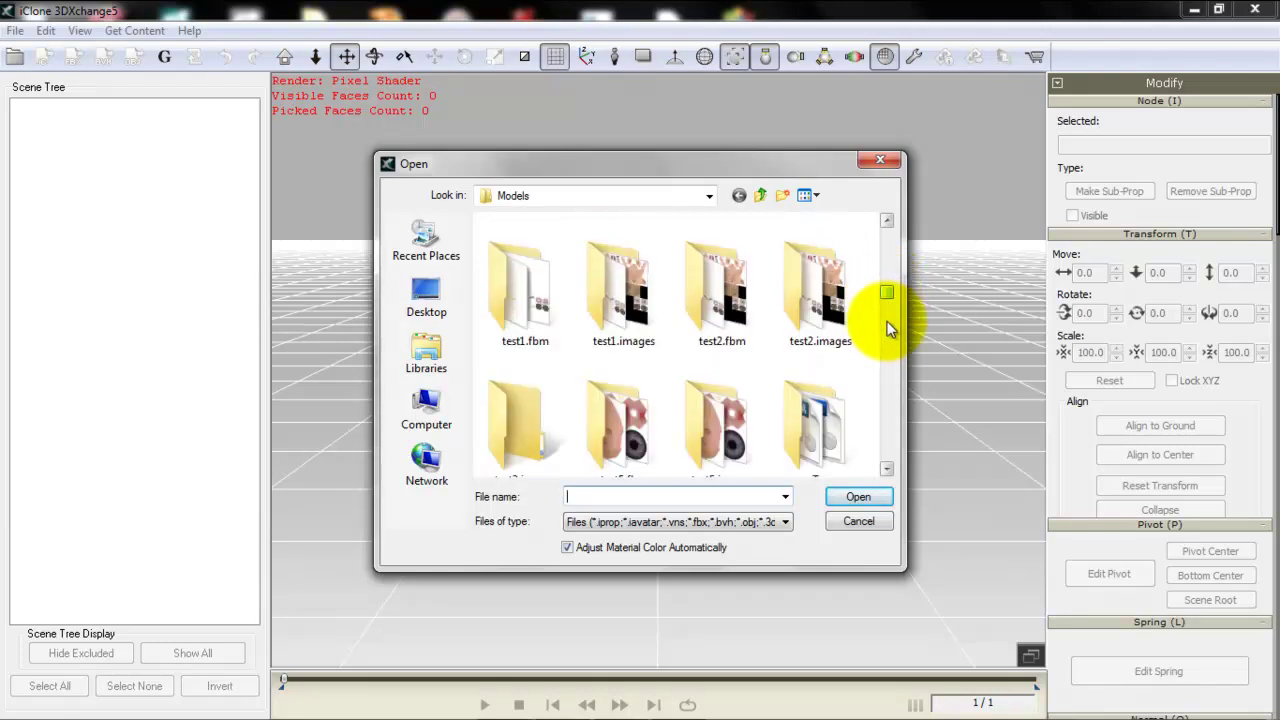
{"action": "left_click", "coordinate": [429, 352]}
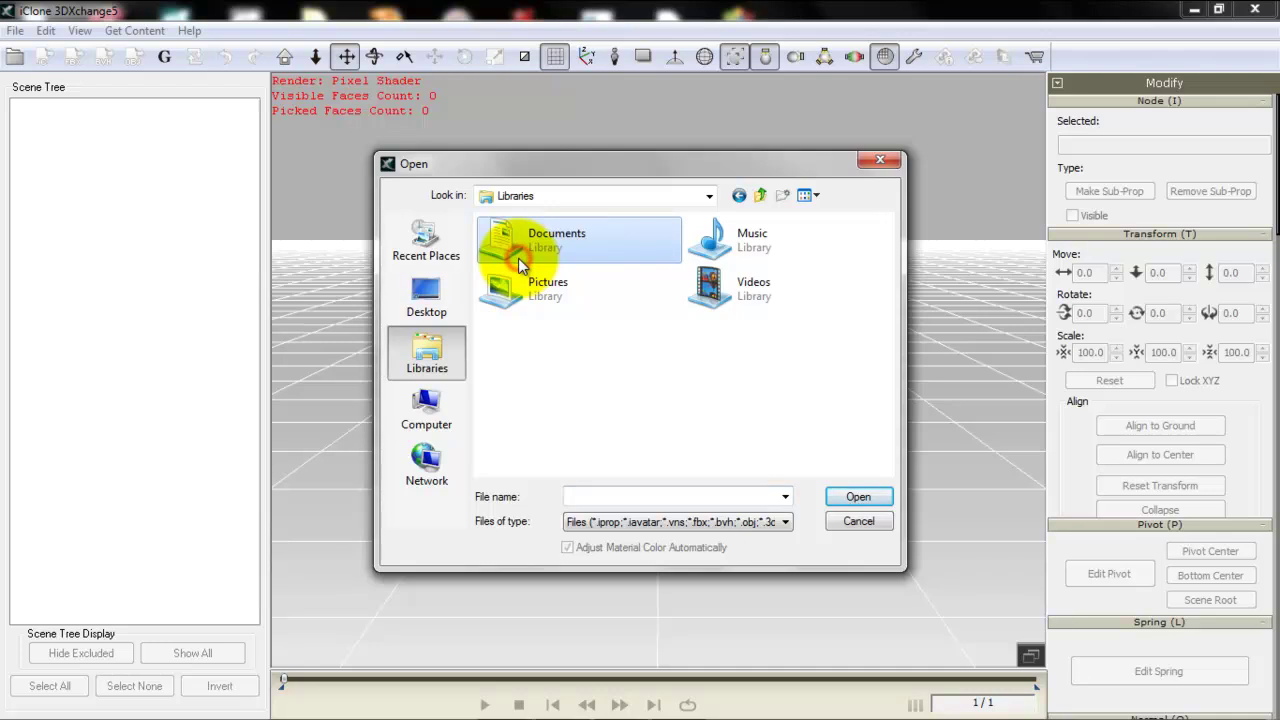
{"action": "double_click", "coordinate": [518, 258]}
{"action": "left_click_drag", "start_coordinate": [878, 240], "coordinate": [889, 358]}
{"action": "double_click", "coordinate": [506, 312]}
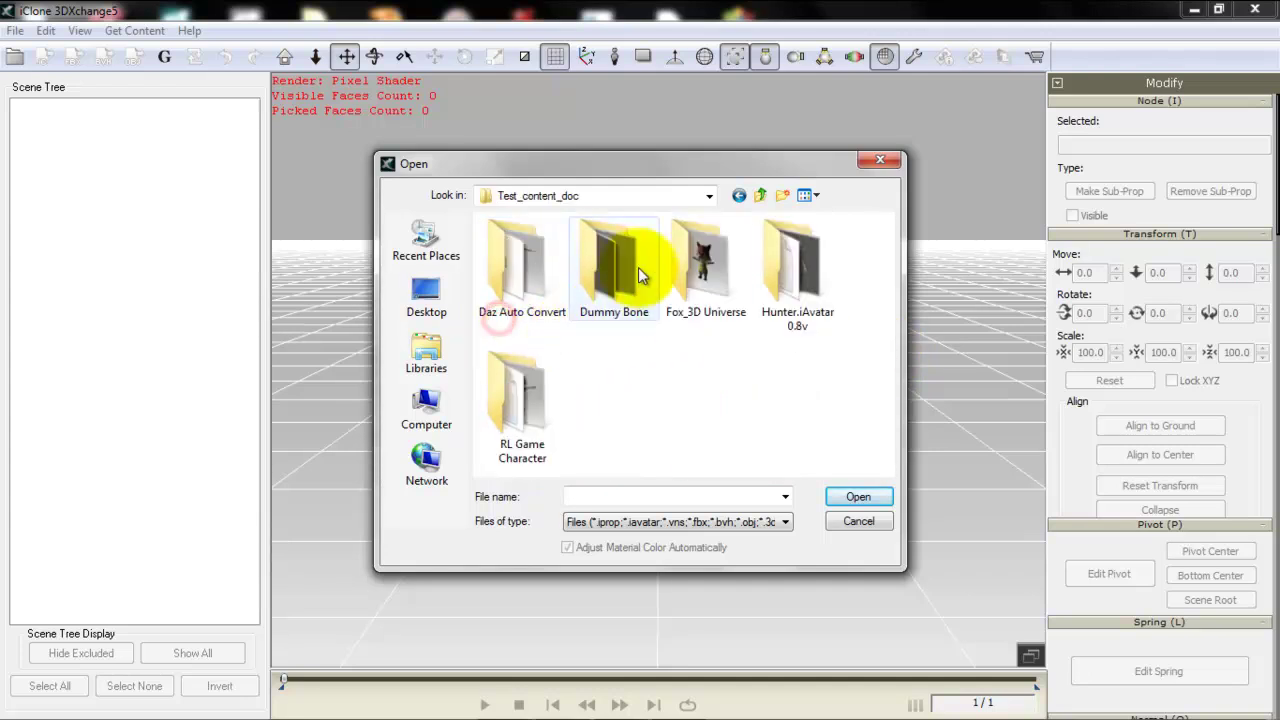
{"action": "double_click", "coordinate": [515, 255]}
Open Daz Genesis_Female.iAvatar and accept the face-count warning
{"action": "left_click", "coordinate": [517, 270]}
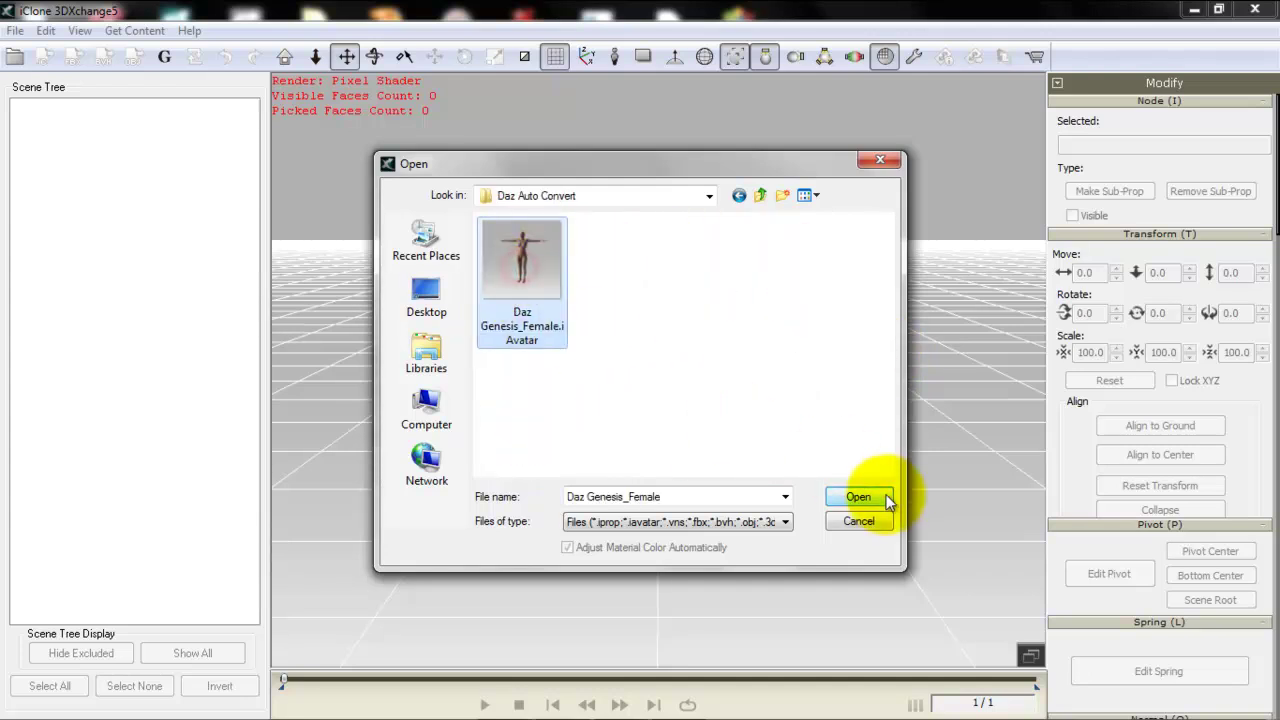
{"action": "left_click", "coordinate": [858, 497]}
{"action": "left_click", "coordinate": [805, 432]}
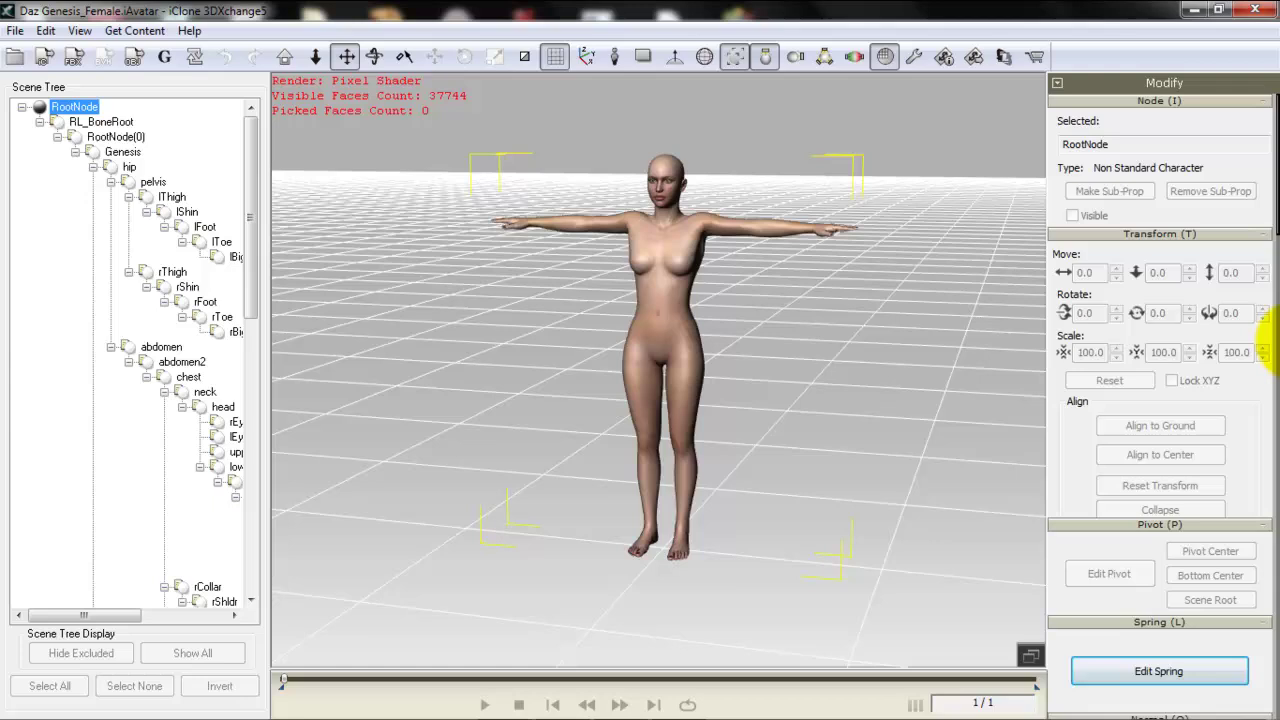
Open the Expression Editor from Face Setup and check its Eye, Jaw, Viseme and Muscle tabs
{"action": "left_click_drag", "start_coordinate": [1274, 196], "coordinate": [1275, 508]}
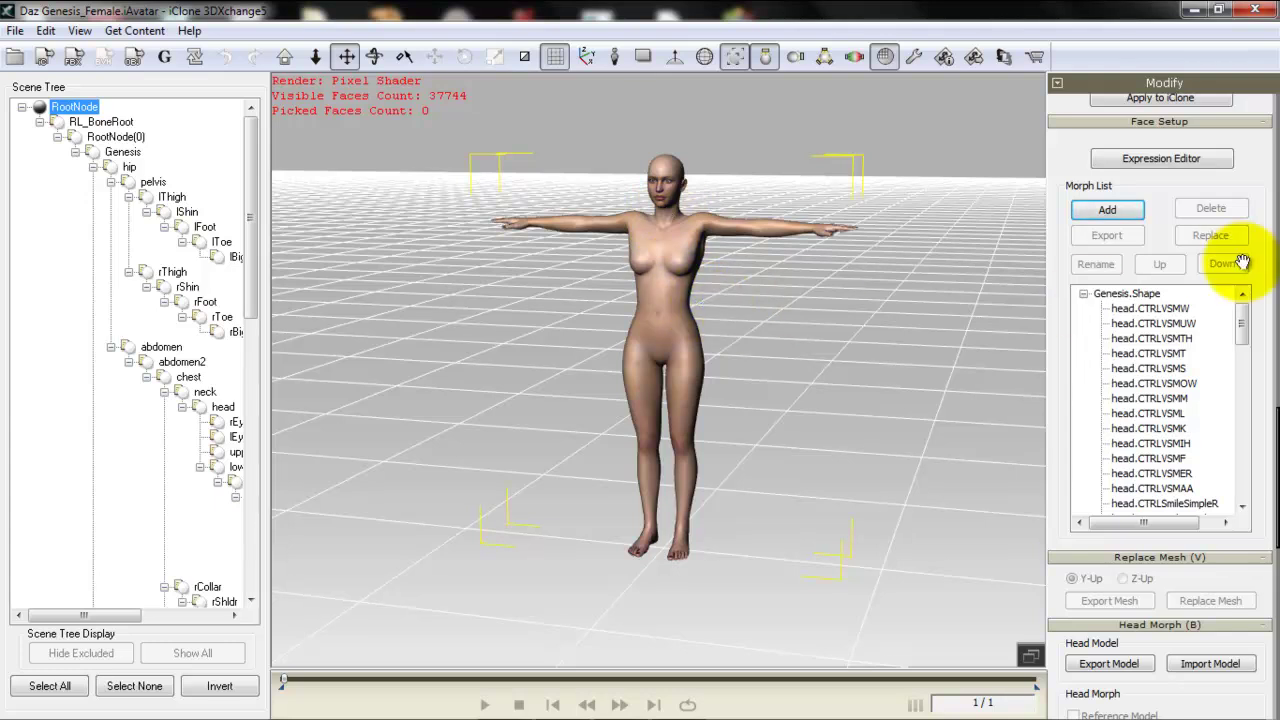
{"action": "left_click", "coordinate": [1125, 158]}
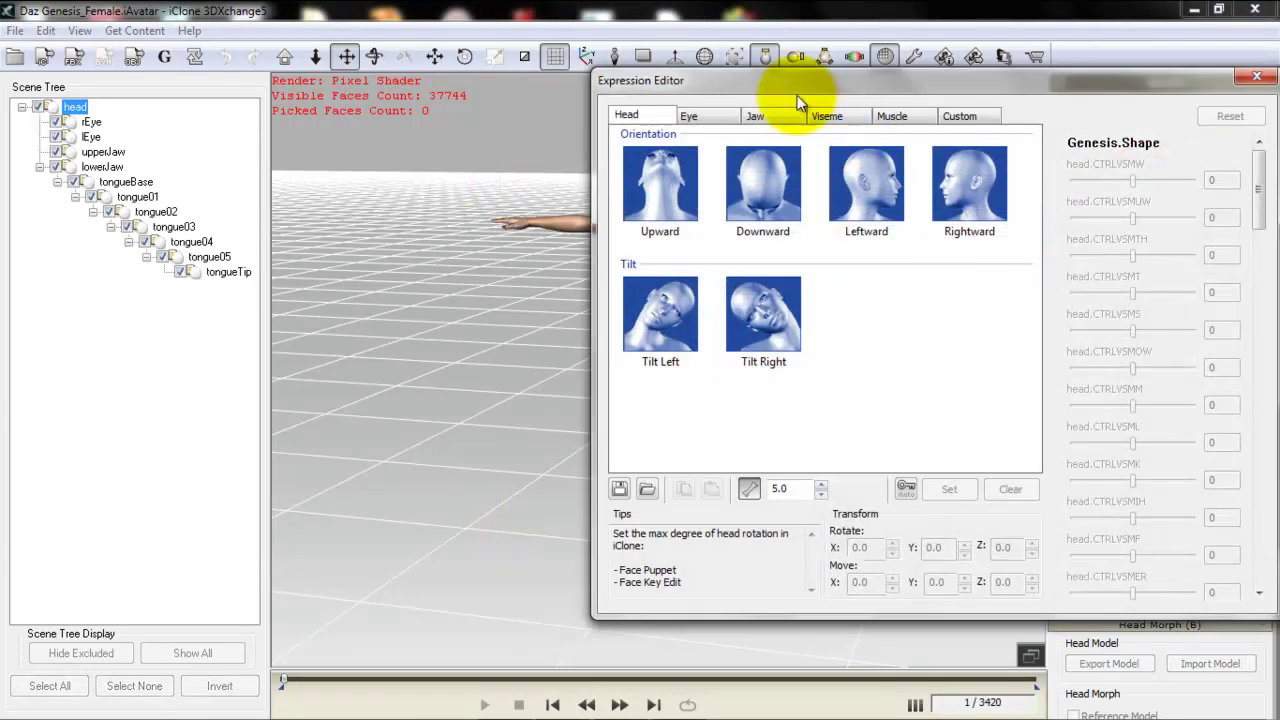
{"action": "left_click", "coordinate": [713, 113]}
{"action": "left_click", "coordinate": [752, 117]}
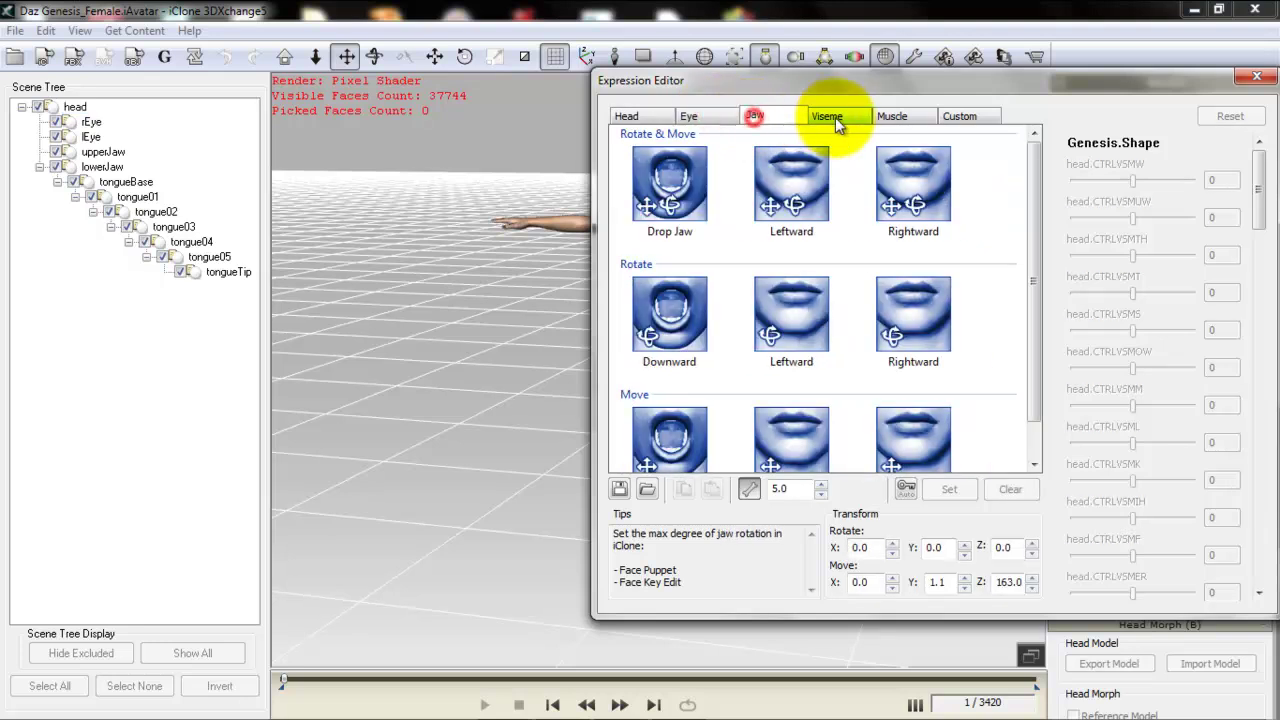
{"action": "left_click", "coordinate": [830, 116]}
{"action": "left_click", "coordinate": [912, 114]}
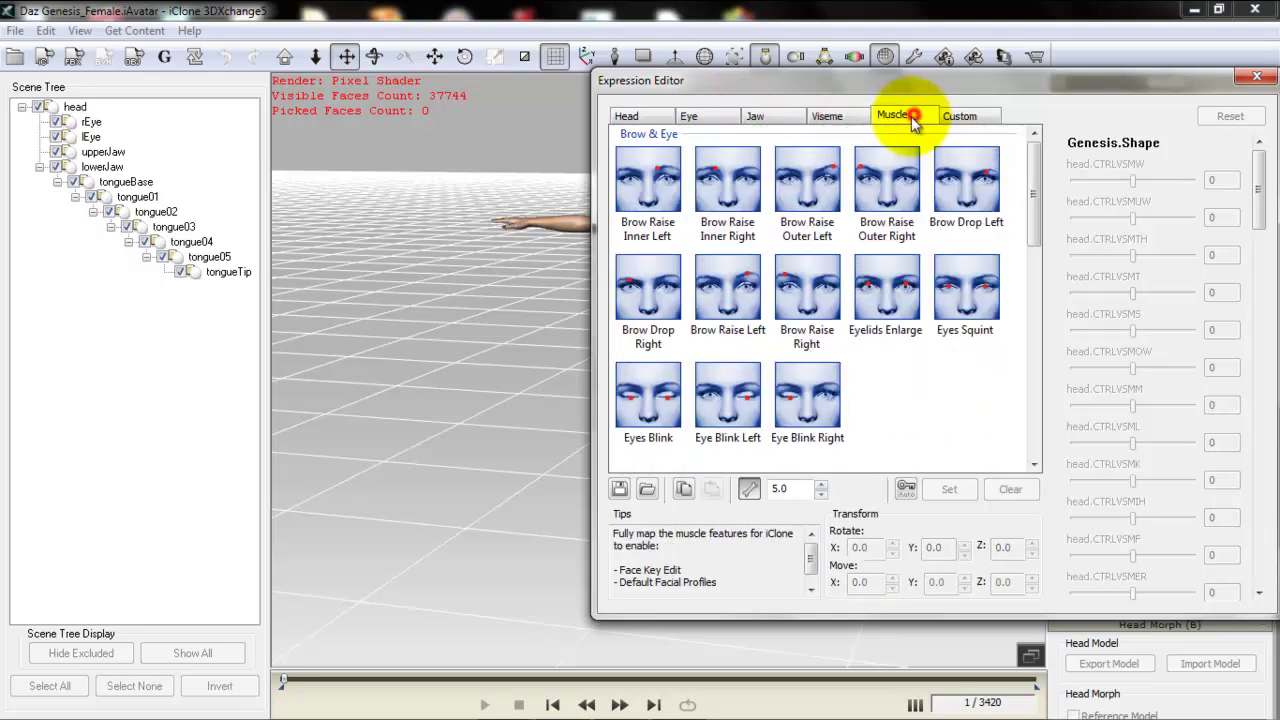
{"action": "left_click", "coordinate": [641, 110]}
Cycle through the Eye, Jaw, Viseme and Muscle tabs again and return to Head
{"action": "left_click", "coordinate": [698, 116]}
{"action": "left_click", "coordinate": [762, 116]}
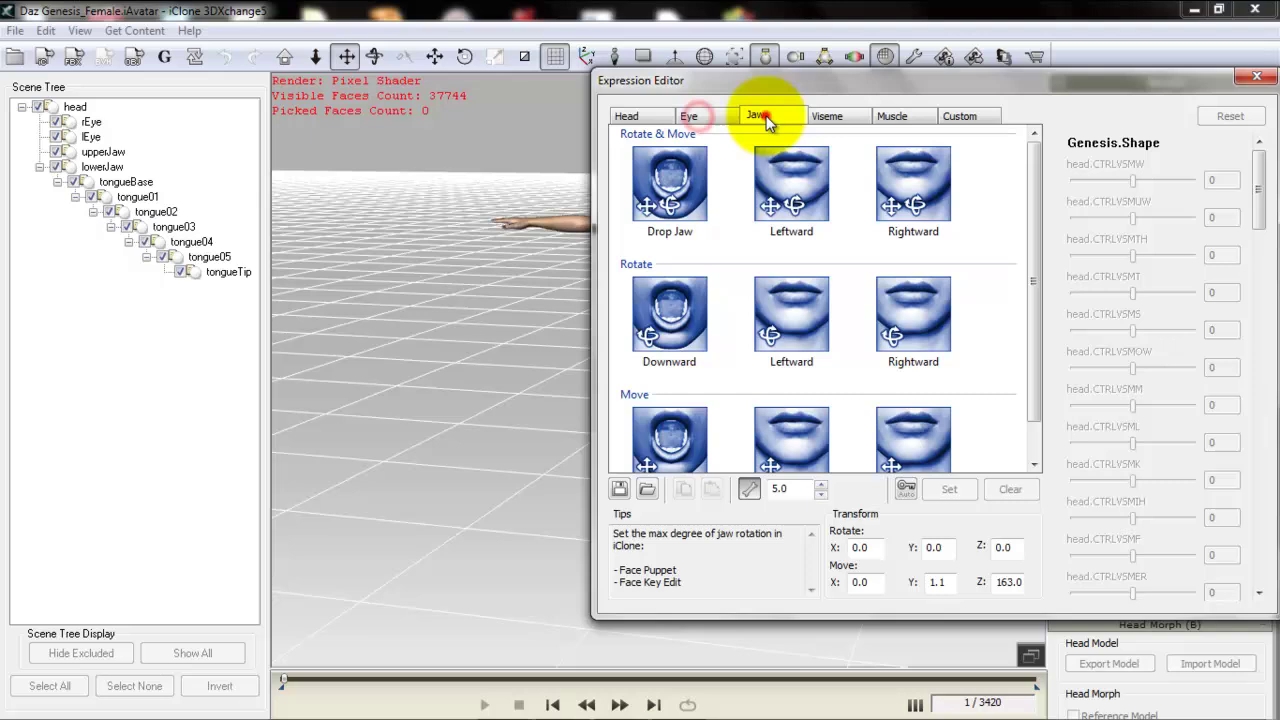
{"action": "left_click", "coordinate": [829, 115]}
{"action": "left_click", "coordinate": [892, 114]}
{"action": "left_click", "coordinate": [639, 112]}
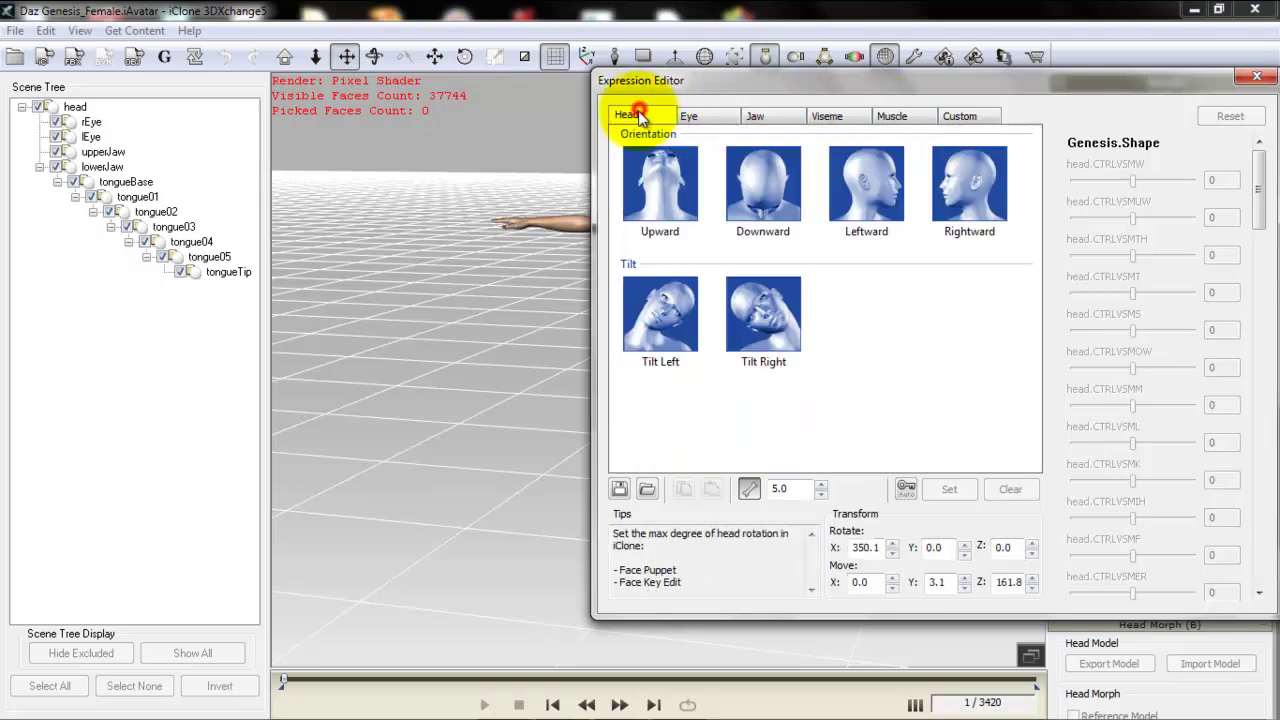
{"action": "left_click", "coordinate": [616, 489]}
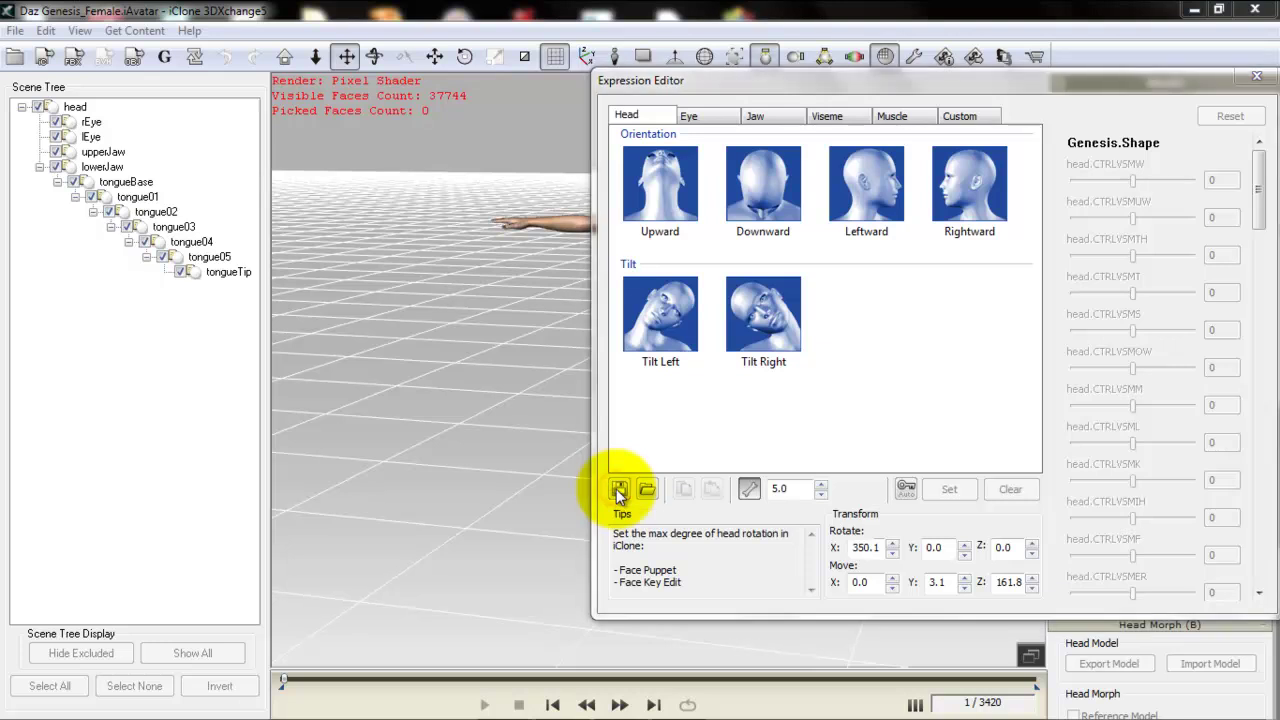
Save the facial profile as dazdefault1 in Documents, then move aside and close the Expression Editor
{"action": "left_click", "coordinate": [829, 457]}
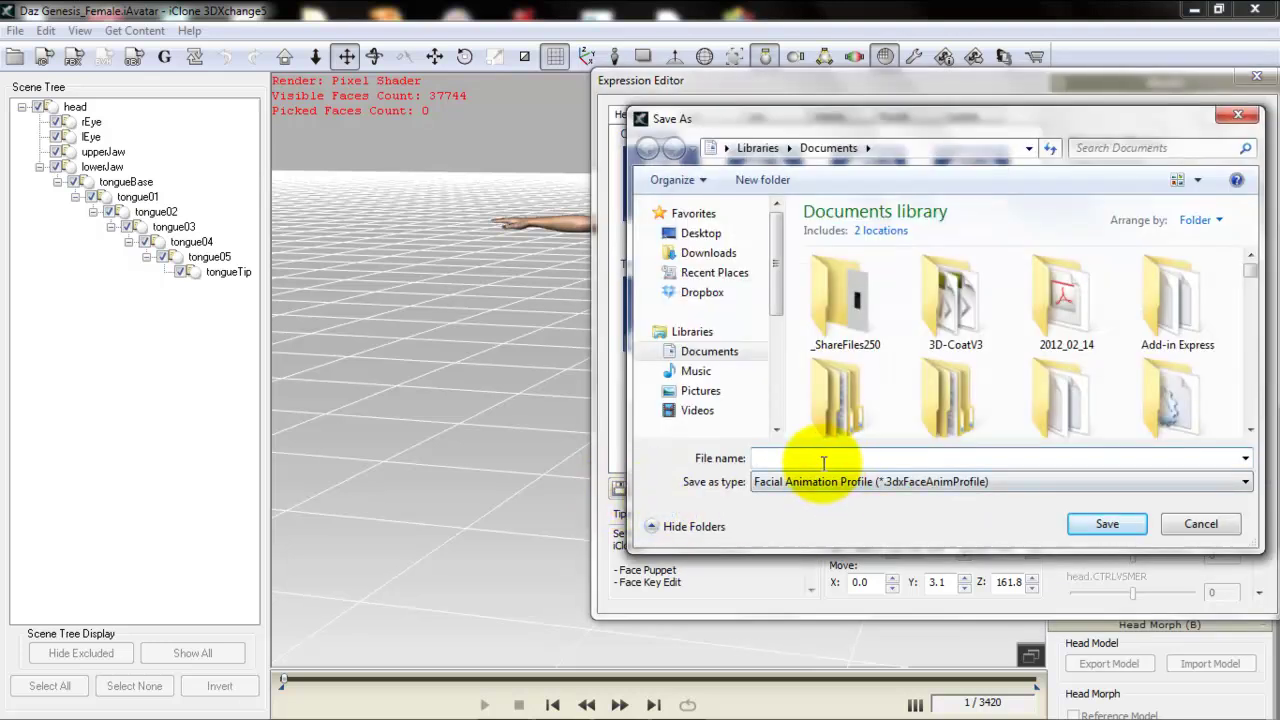
{"action": "type", "text": "dazdef"}
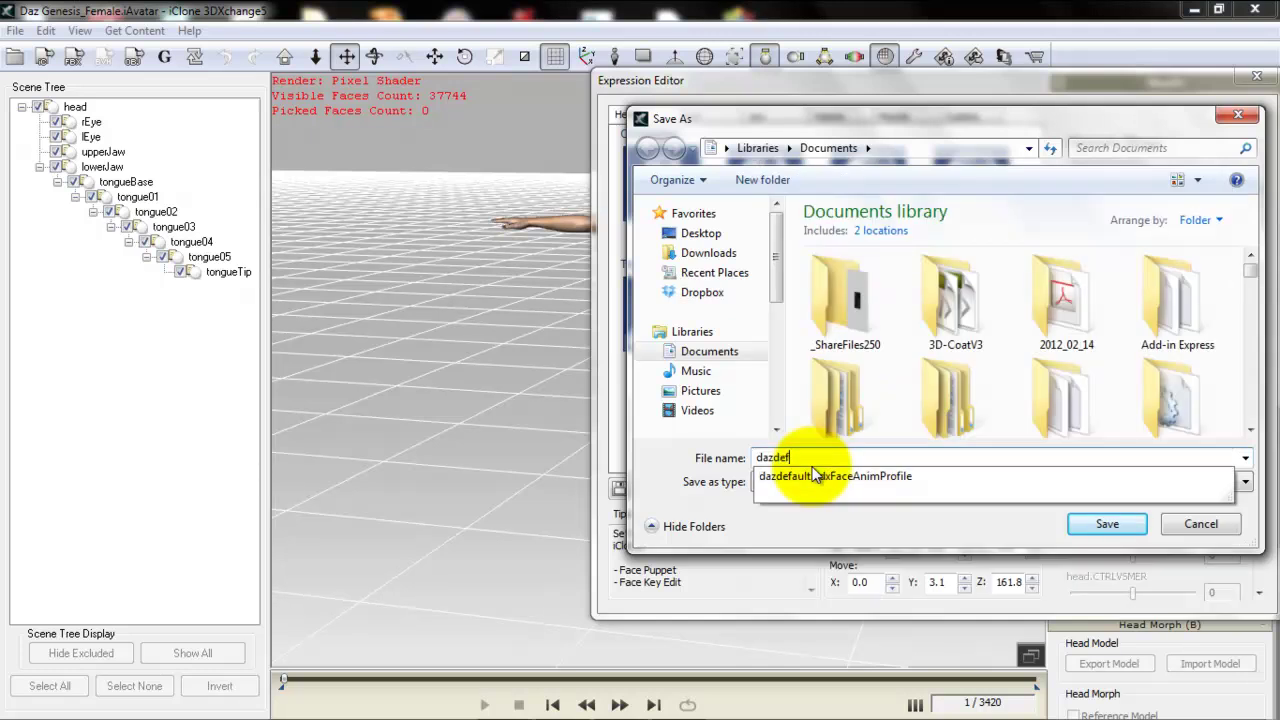
{"action": "type", "text": "ault1"}
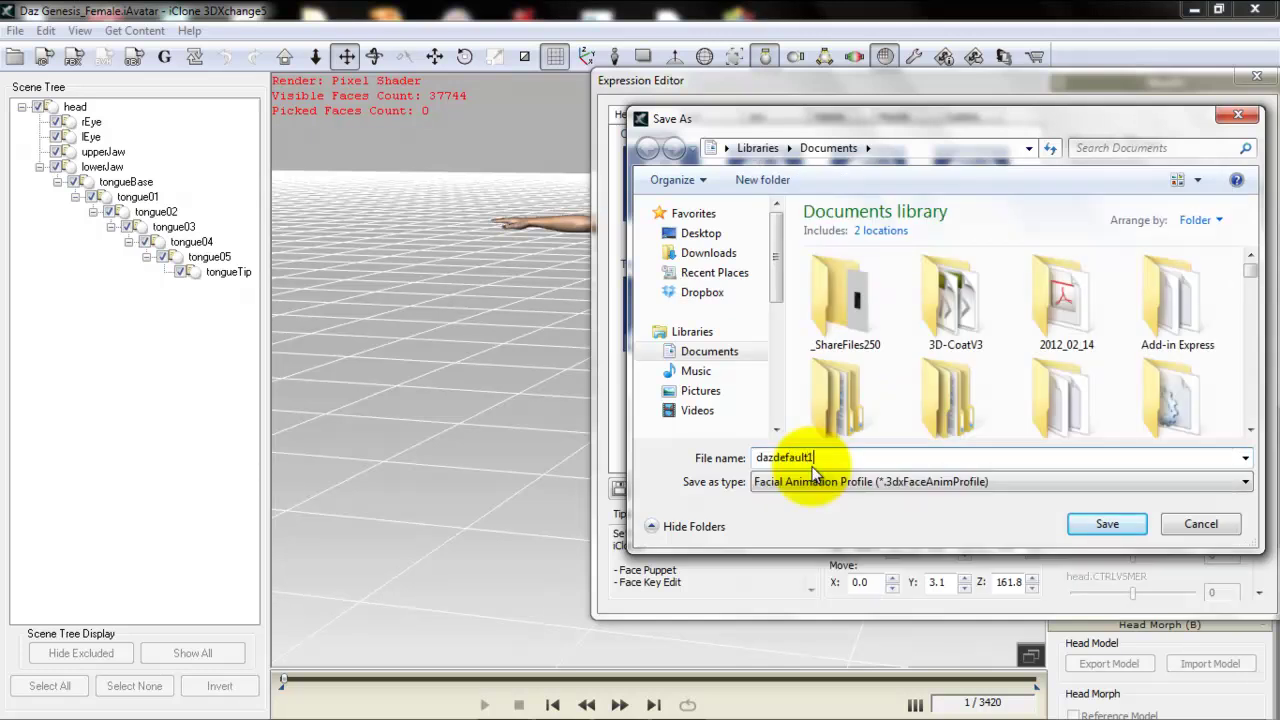
{"action": "left_click", "coordinate": [1099, 532]}
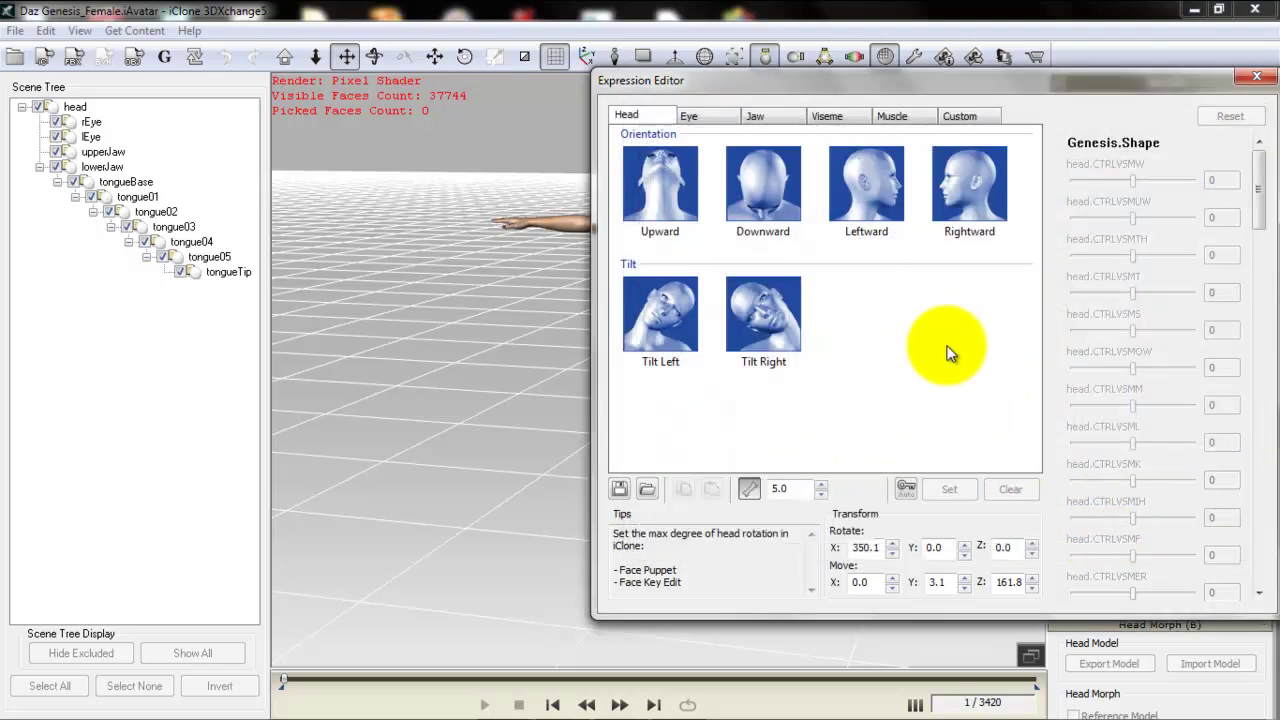
{"action": "left_click_drag", "start_coordinate": [864, 79], "coordinate": [664, 87]}
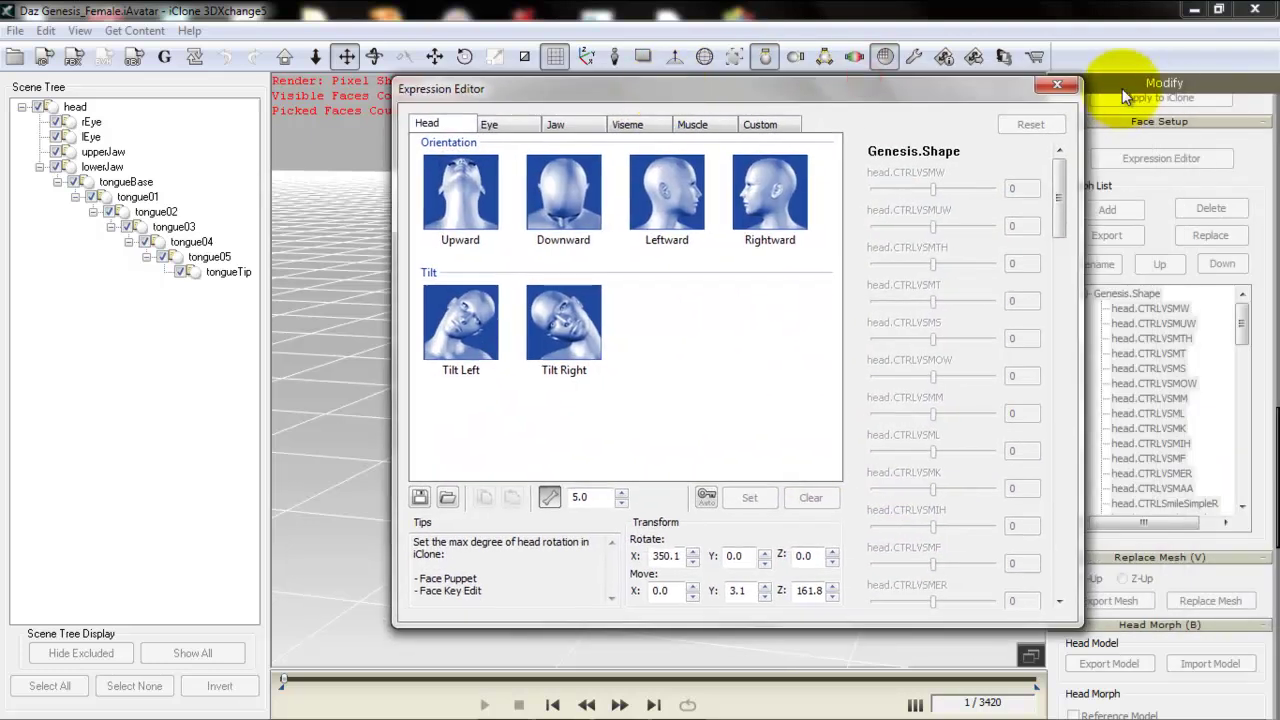
{"action": "left_click", "coordinate": [1058, 84]}
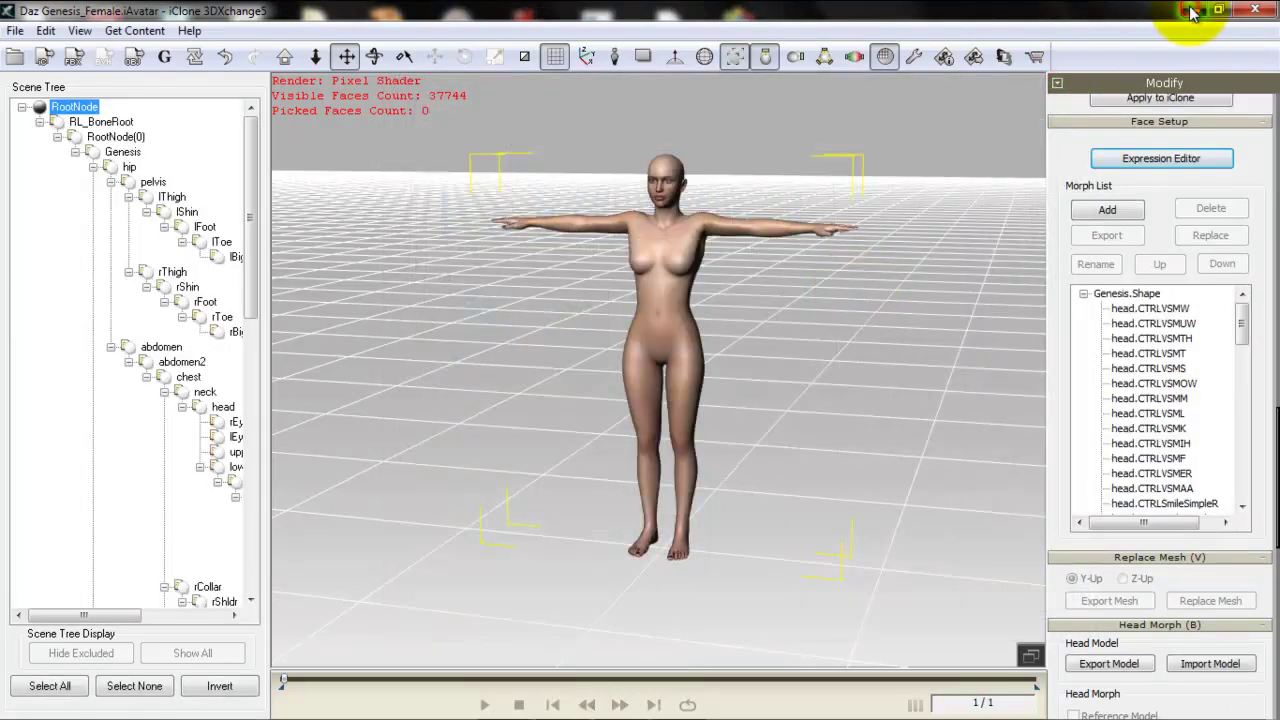
{"action": "left_click", "coordinate": [1192, 12]}
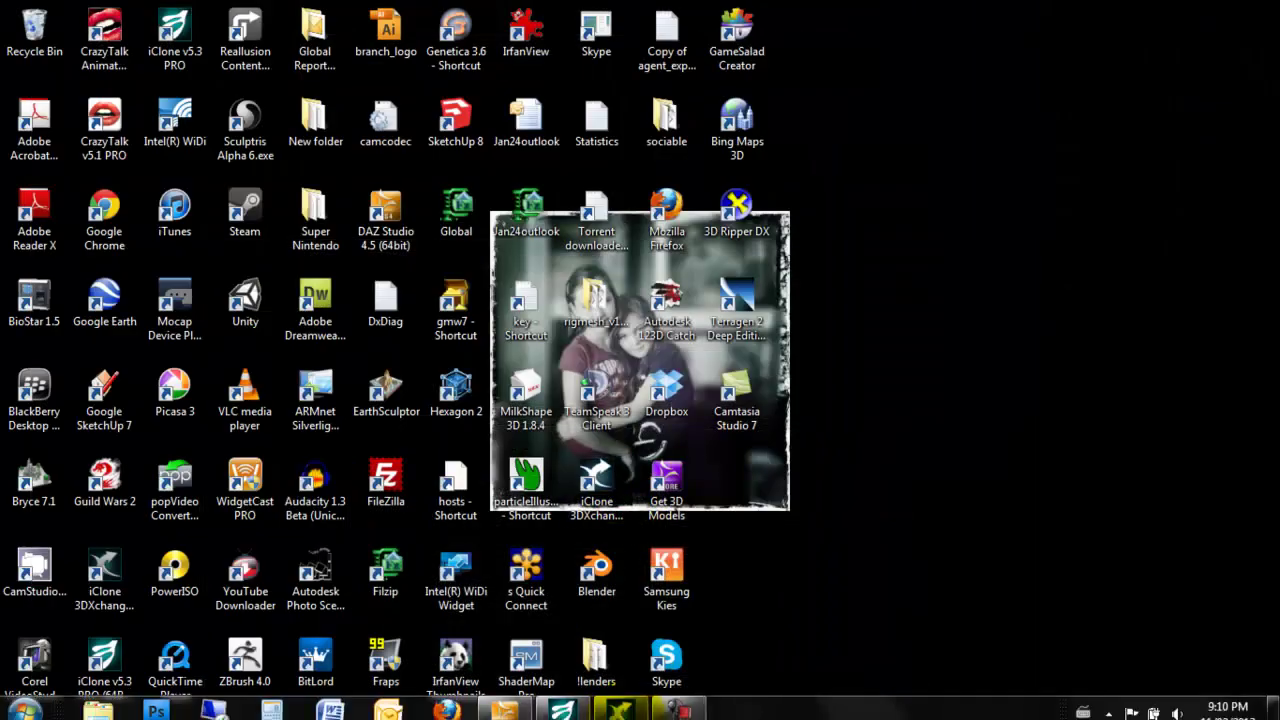
{"action": "left_click", "coordinate": [508, 705]}
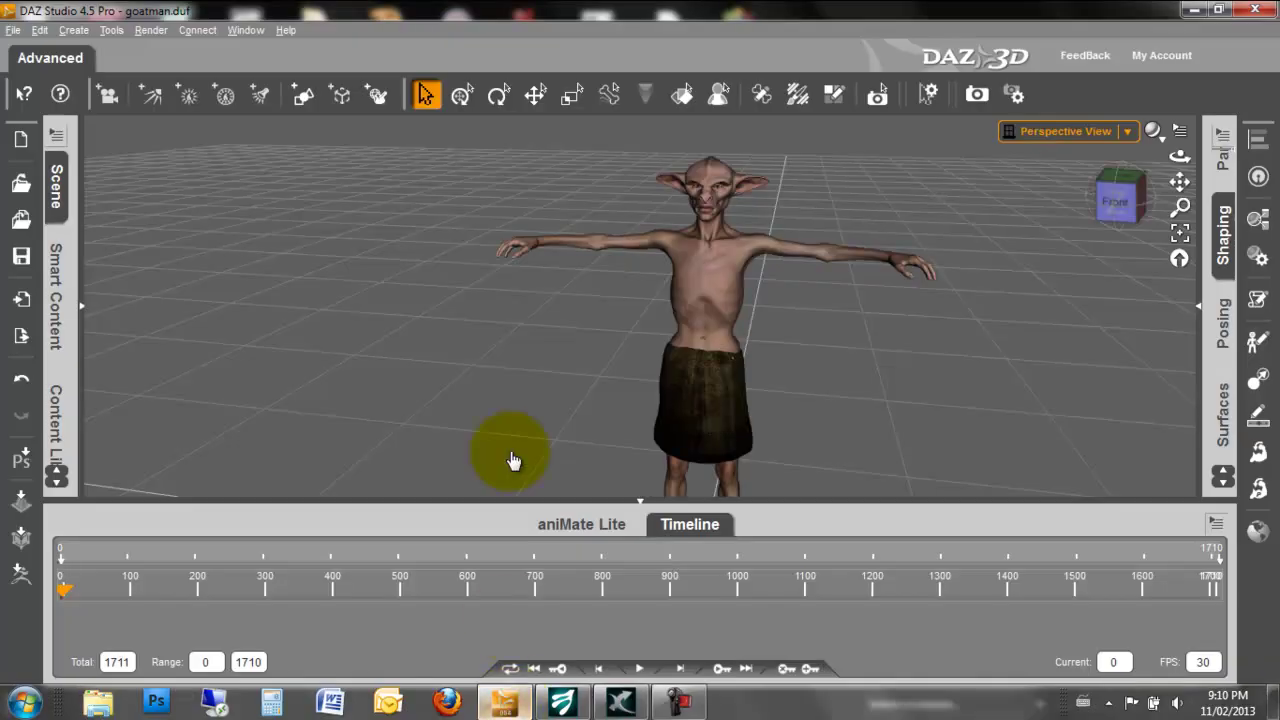
{"action": "left_click_drag", "start_coordinate": [1124, 214], "coordinate": [634, 371]}
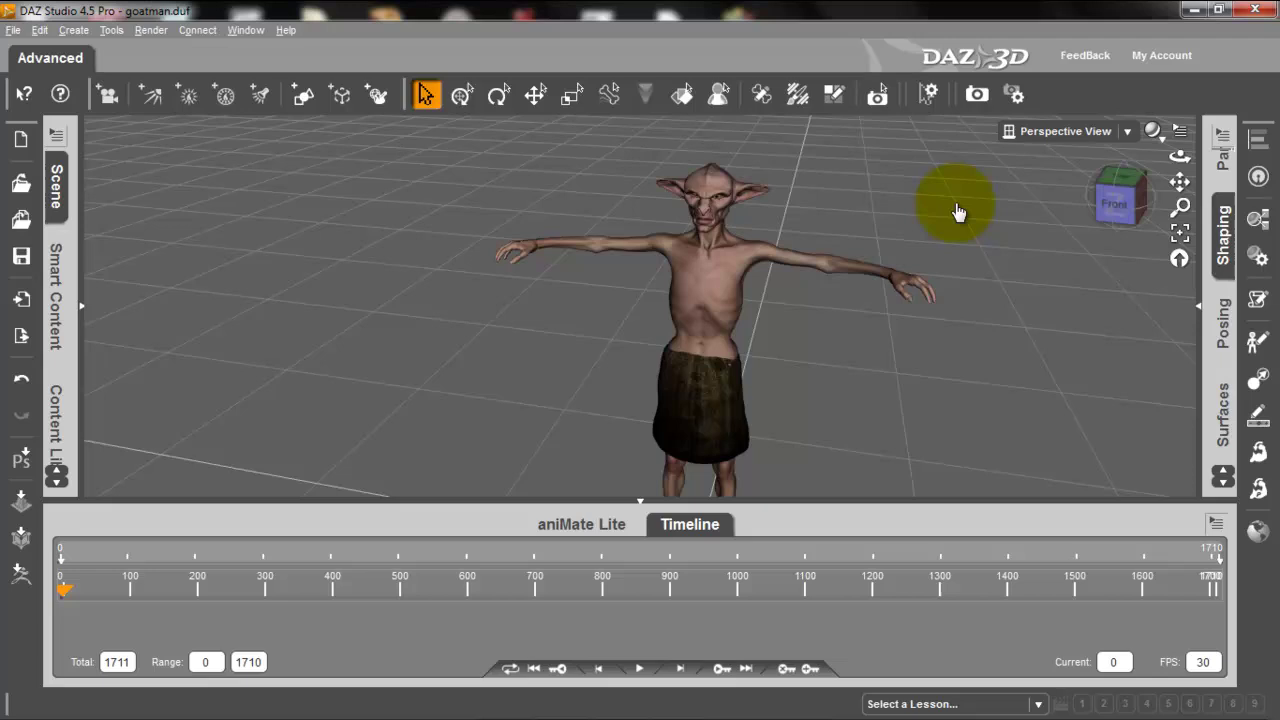
{"action": "scroll", "coordinate": [955, 205], "scroll_direction": "down", "scroll_amount": 4}
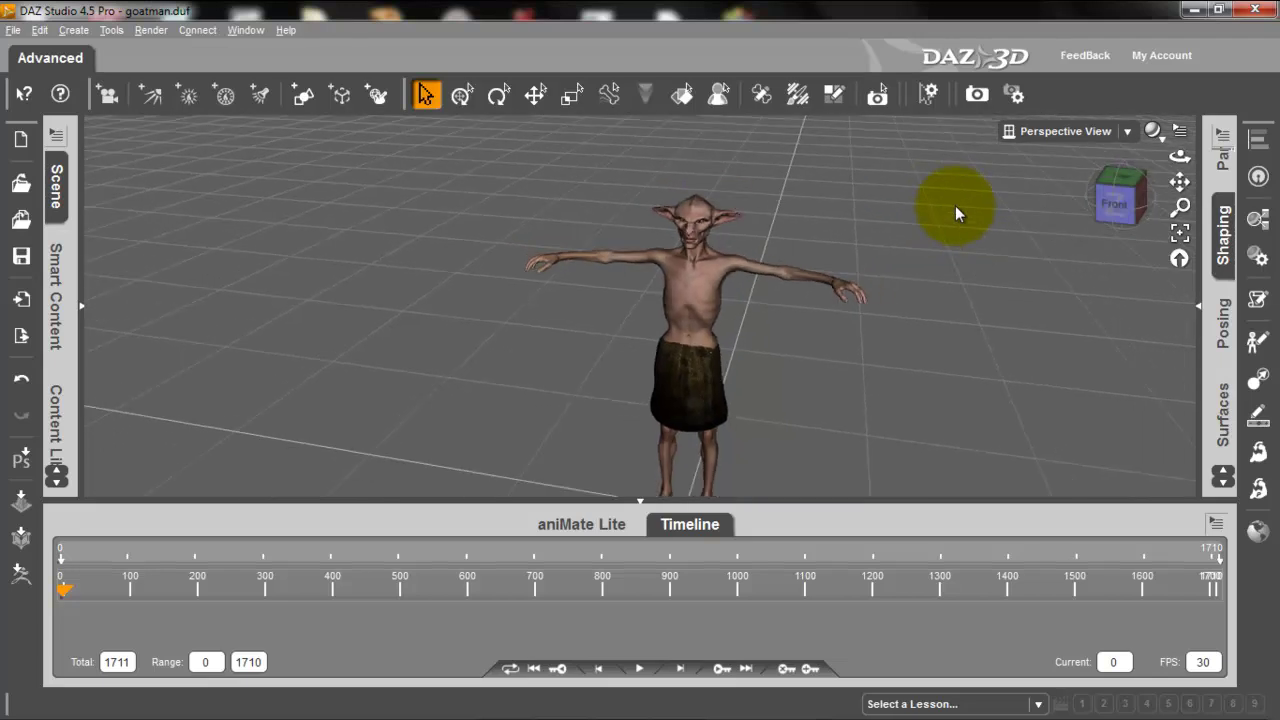
{"action": "left_click", "coordinate": [1128, 201]}
{"action": "left_click_drag", "start_coordinate": [633, 340], "coordinate": [700, 302]}
{"action": "left_click", "coordinate": [686, 257]}
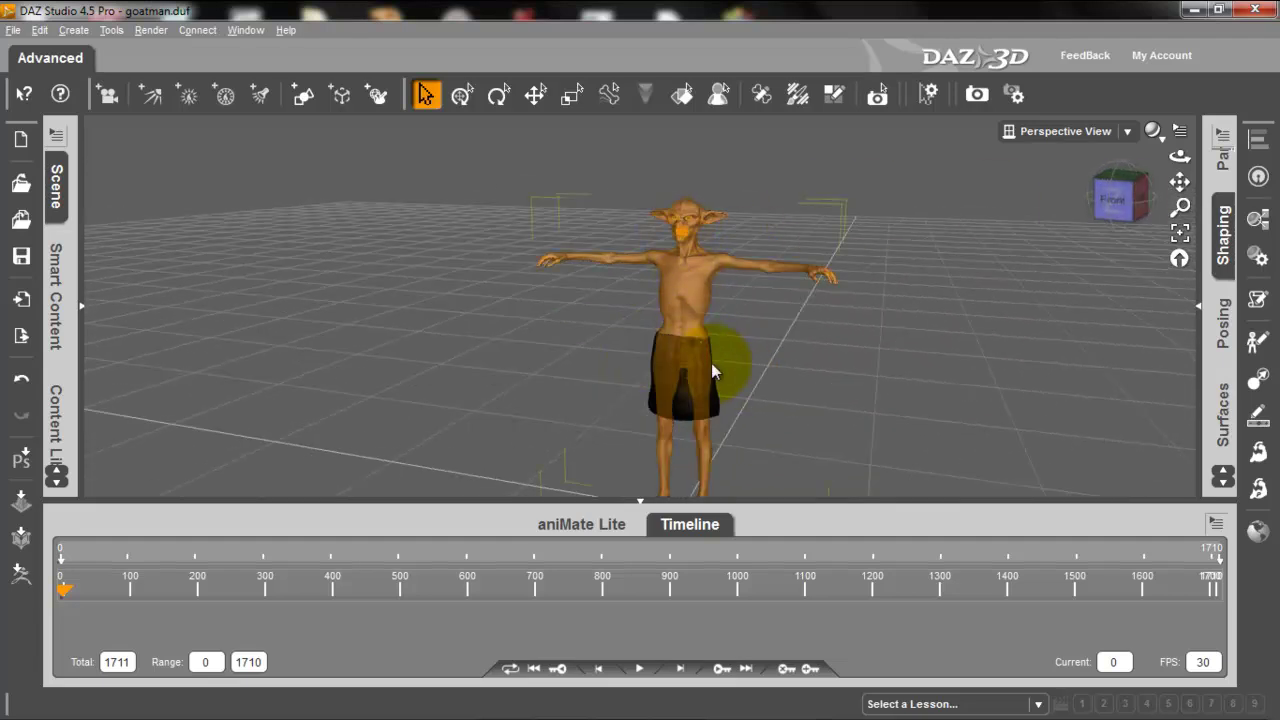
{"action": "left_click", "coordinate": [863, 431]}
{"action": "left_click", "coordinate": [686, 297]}
{"action": "left_click", "coordinate": [1230, 572]}
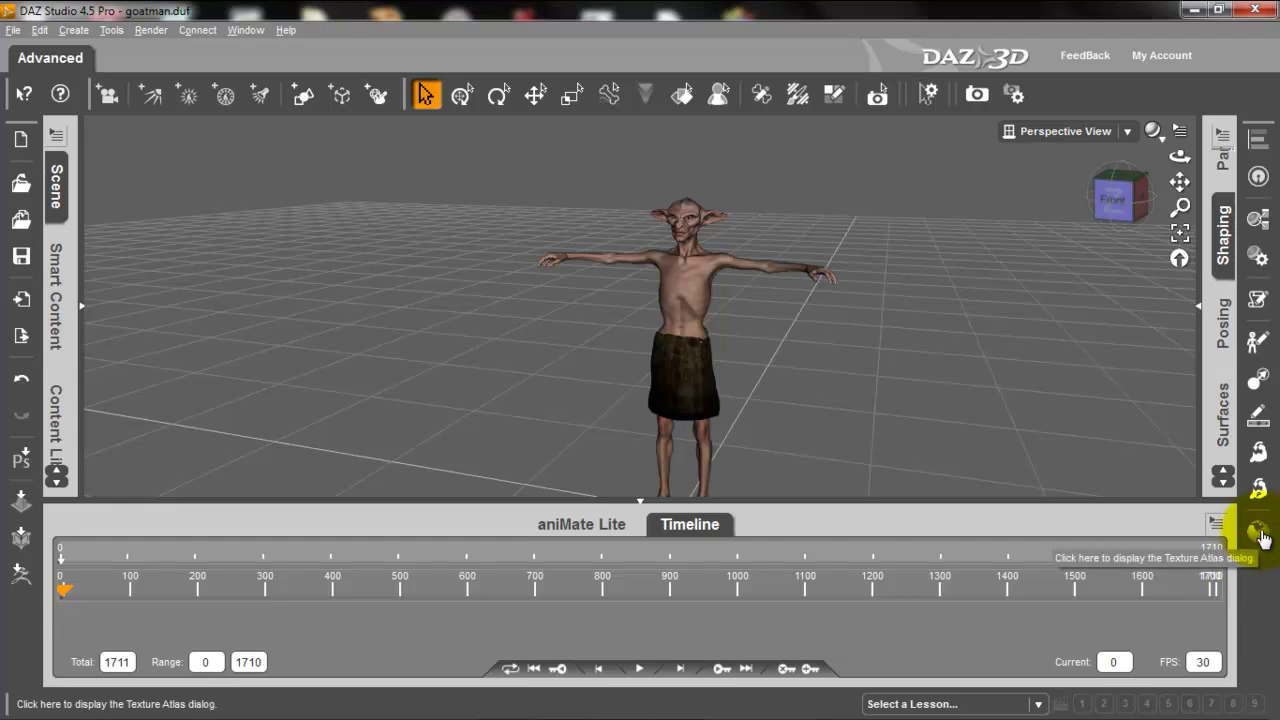
{"action": "left_click", "coordinate": [652, 300]}
{"action": "left_click", "coordinate": [1109, 243]}
{"action": "left_click", "coordinate": [1123, 200]}
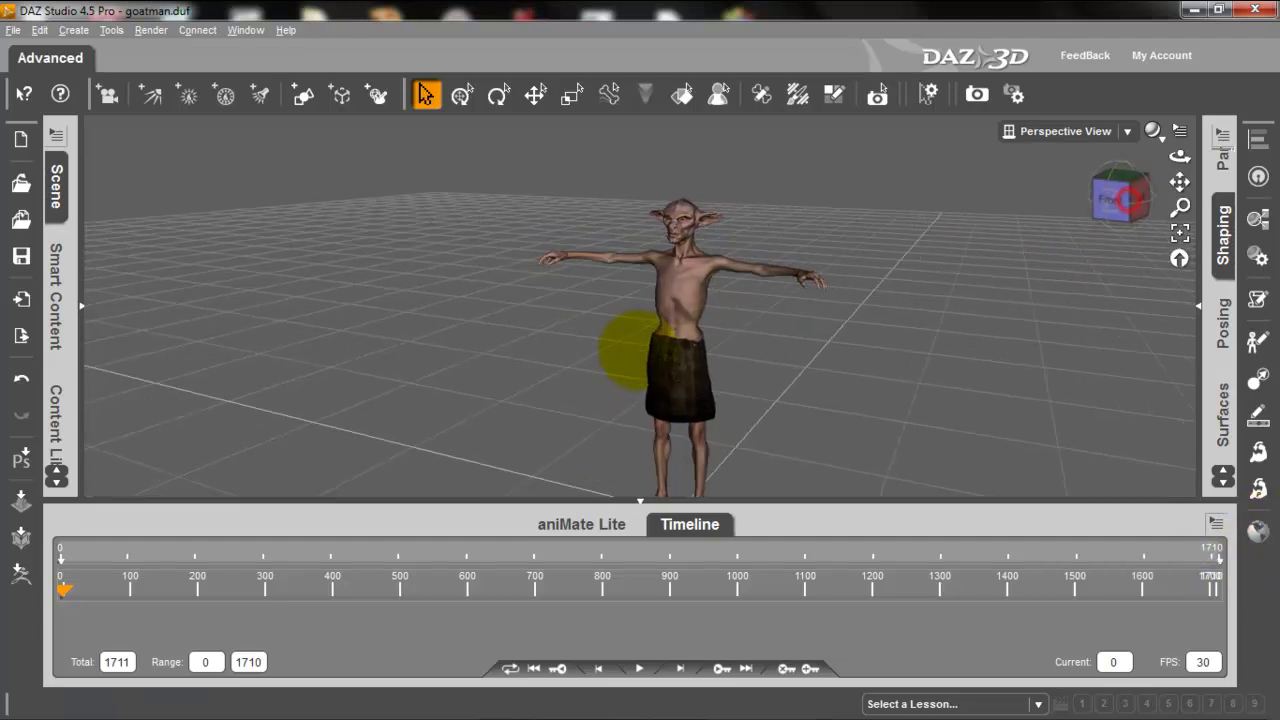
Select the goatman figure and open the Texture Atlas tool for it
{"action": "left_click", "coordinate": [1259, 531]}
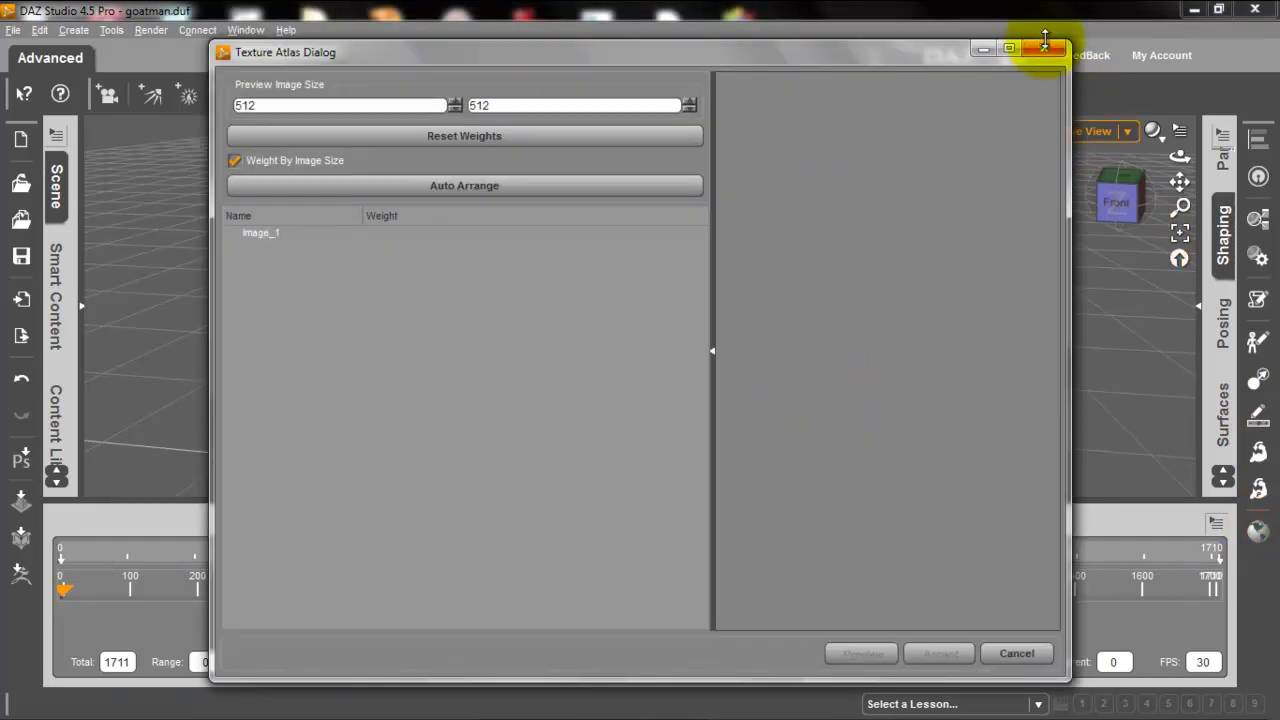
{"action": "left_click", "coordinate": [1043, 48]}
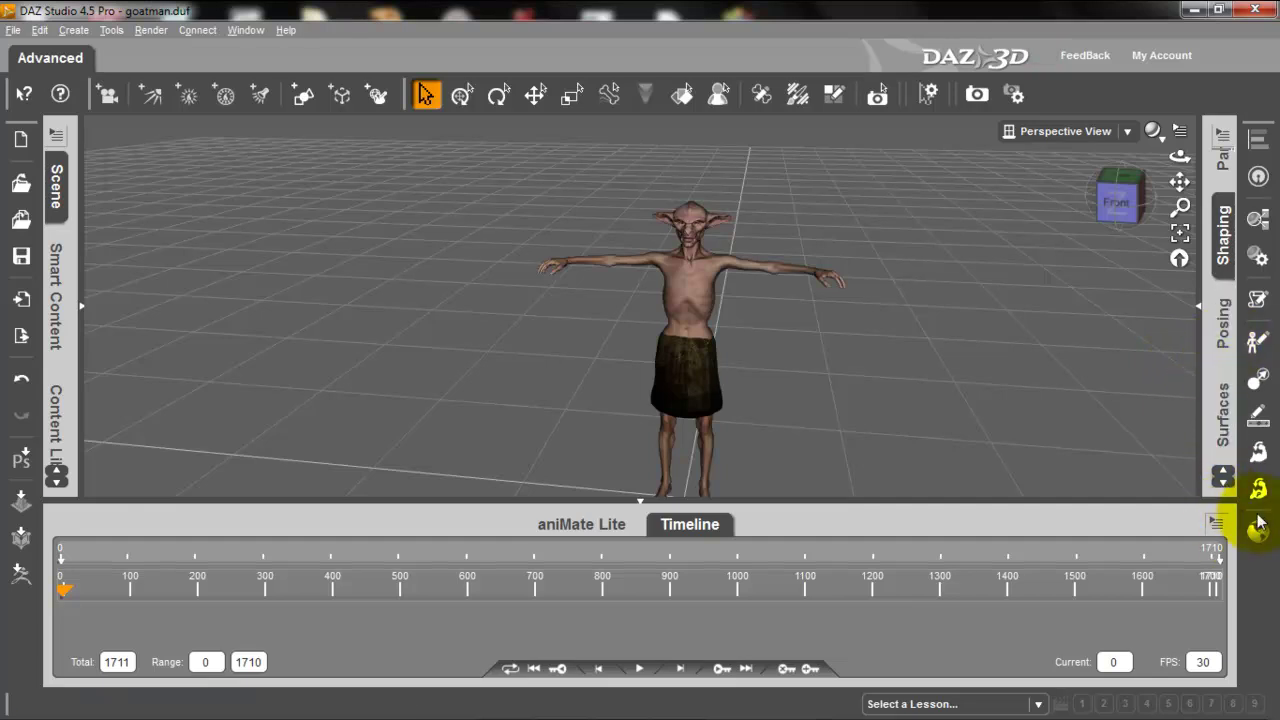
{"action": "left_click", "coordinate": [694, 280]}
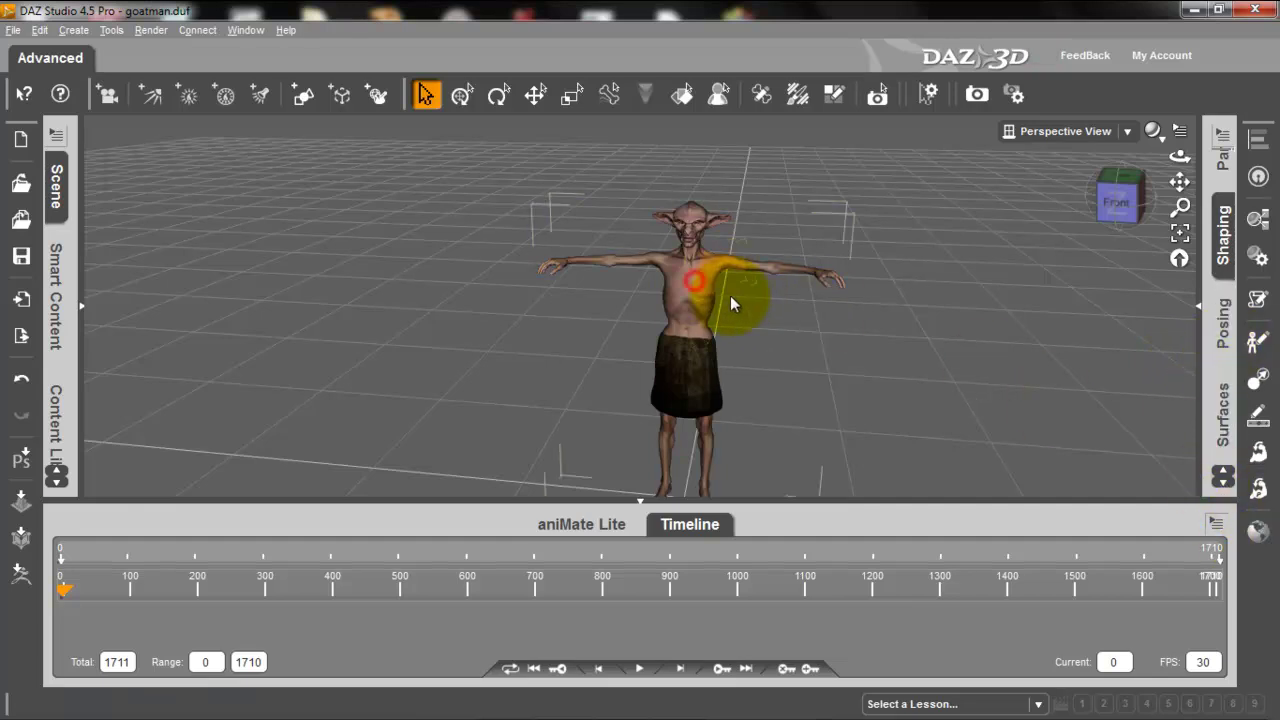
{"action": "left_click", "coordinate": [1258, 532]}
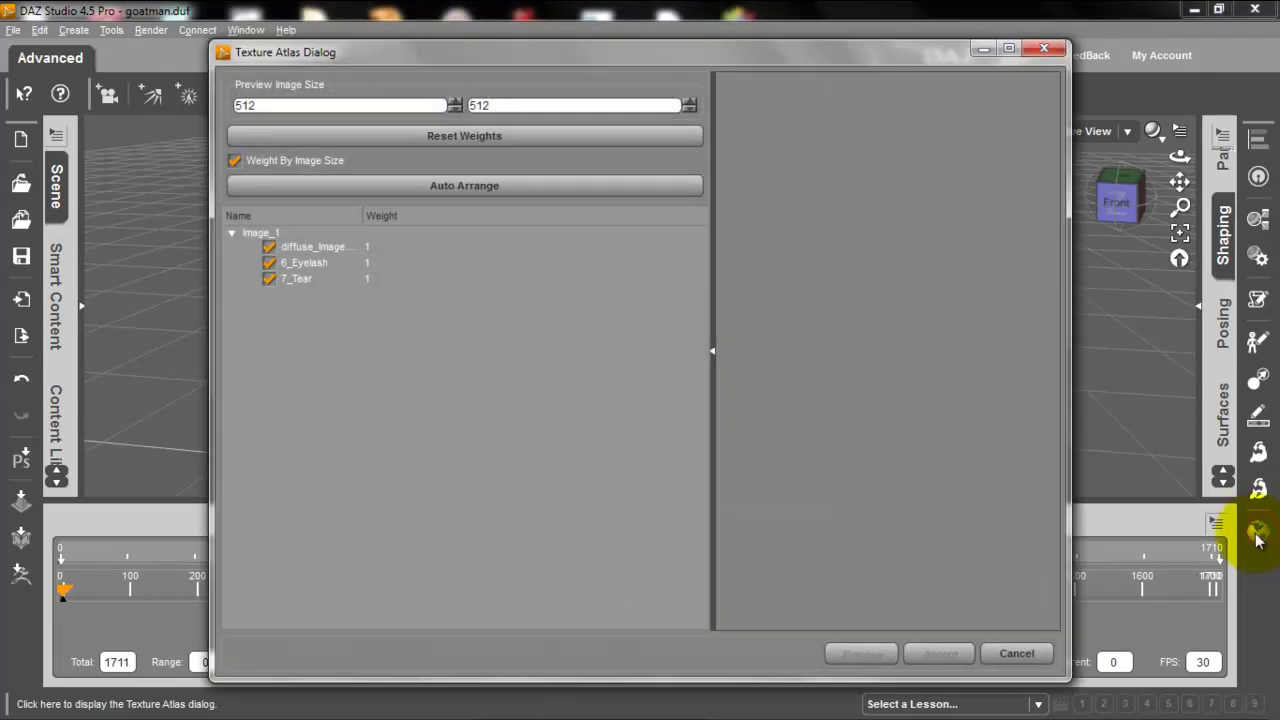
Set a 2048×2048 preview size, auto-arrange the textures and commit the atlas as AtlasUVs
{"action": "double_click", "coordinate": [321, 103]}
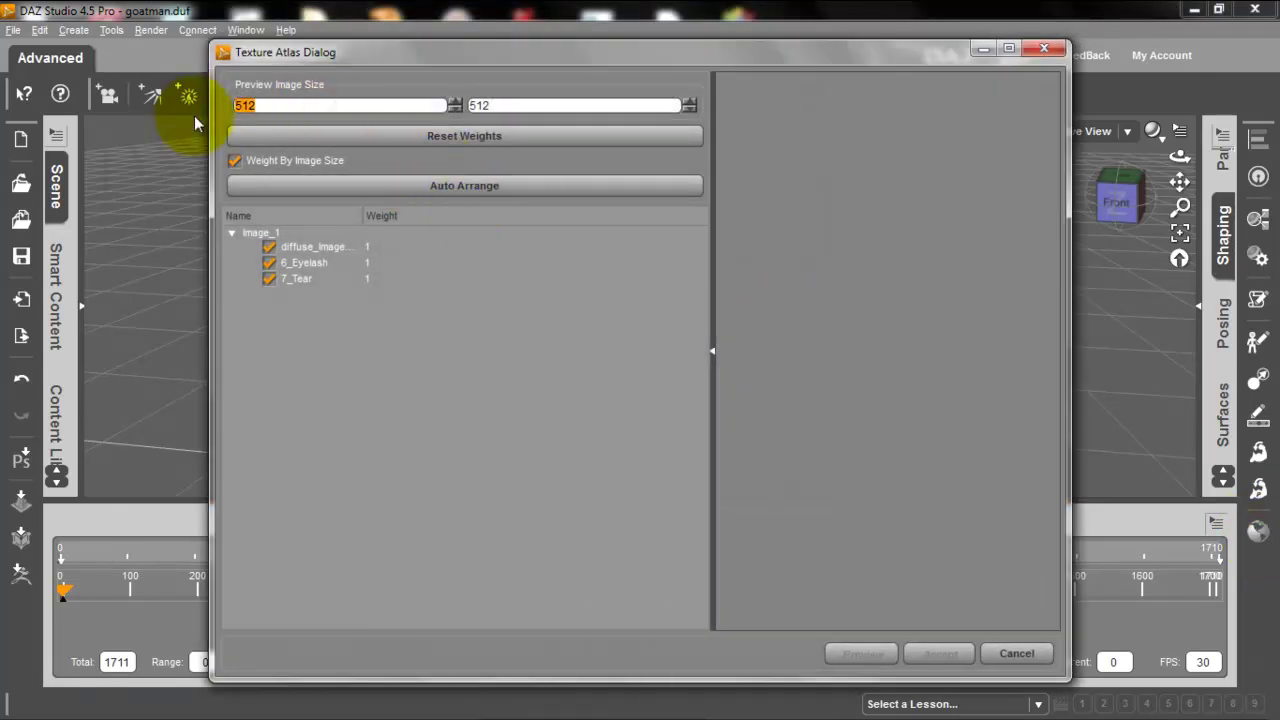
{"action": "type", "text": "2048"}
{"action": "double_click", "coordinate": [508, 104]}
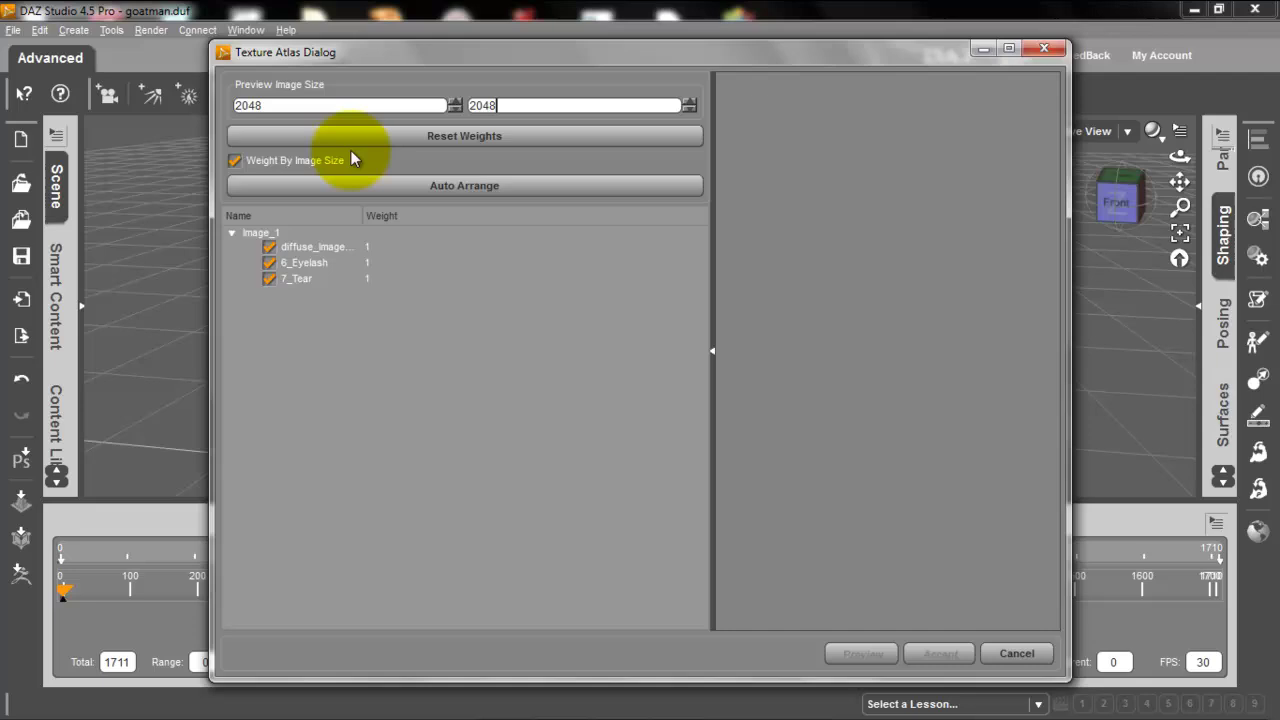
{"action": "left_click", "coordinate": [418, 186]}
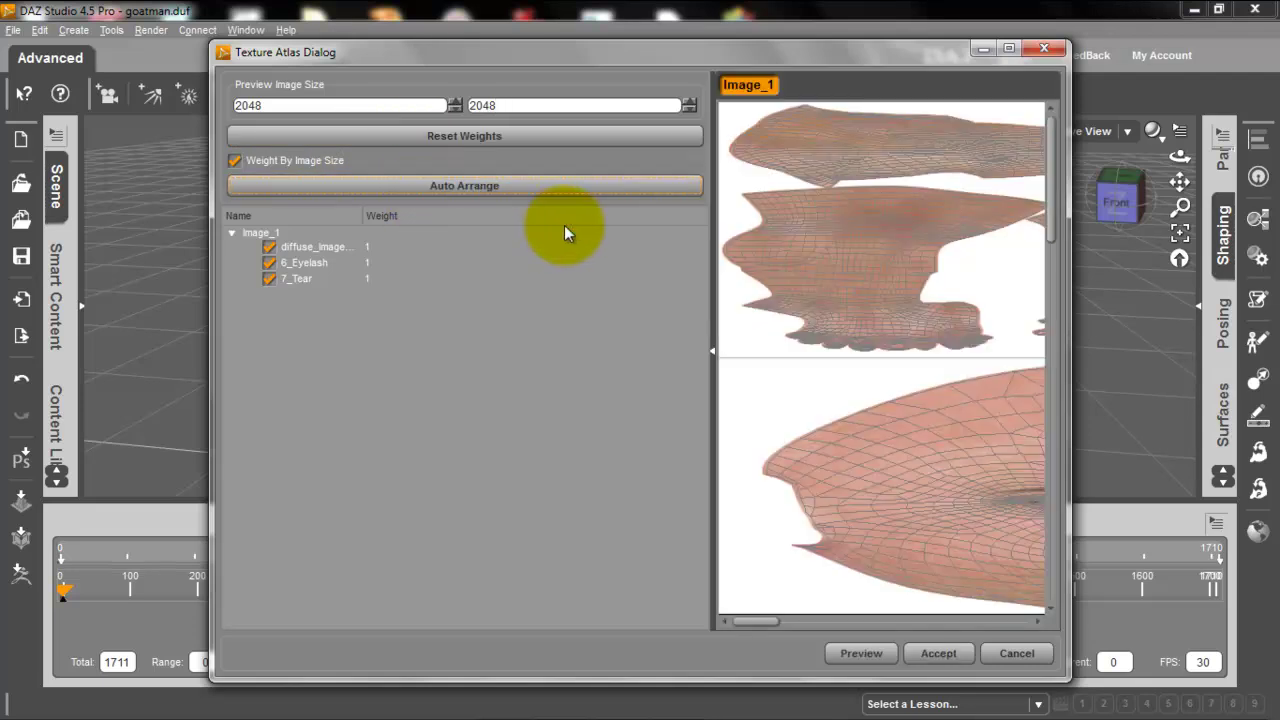
{"action": "left_click_drag", "start_coordinate": [757, 620], "coordinate": [749, 651]}
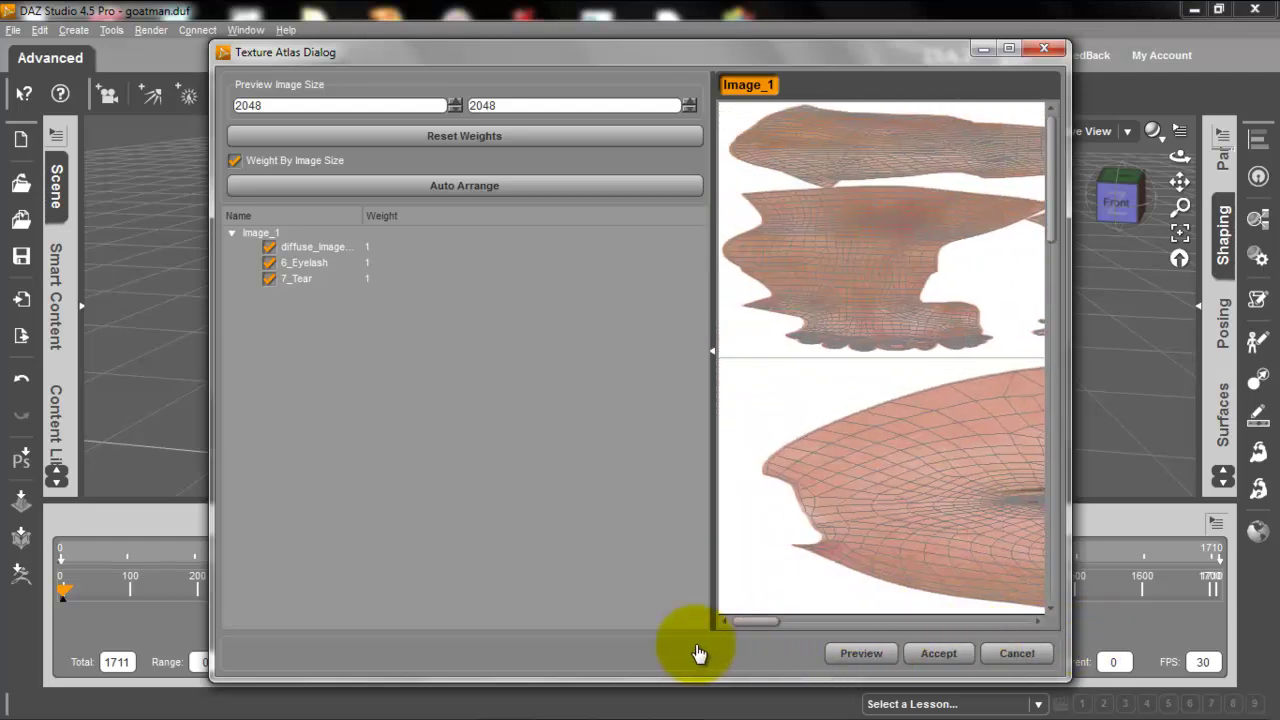
{"action": "left_click", "coordinate": [935, 655]}
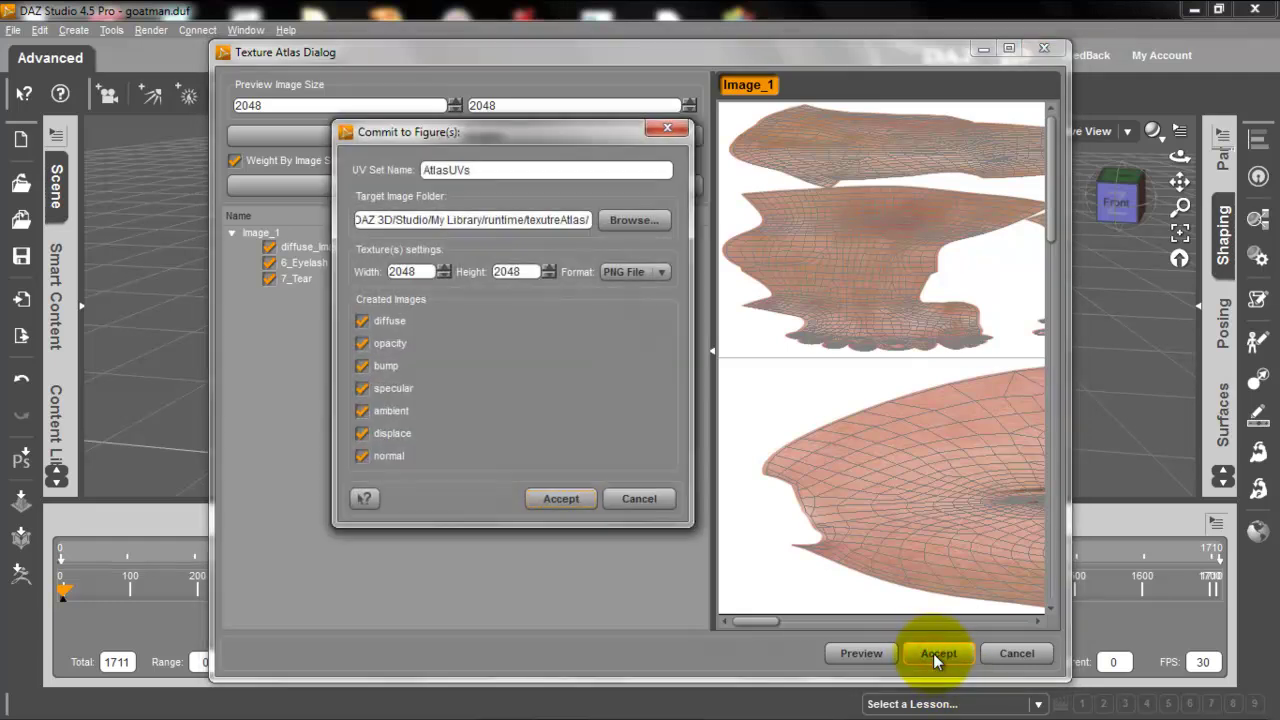
{"action": "left_click", "coordinate": [556, 499]}
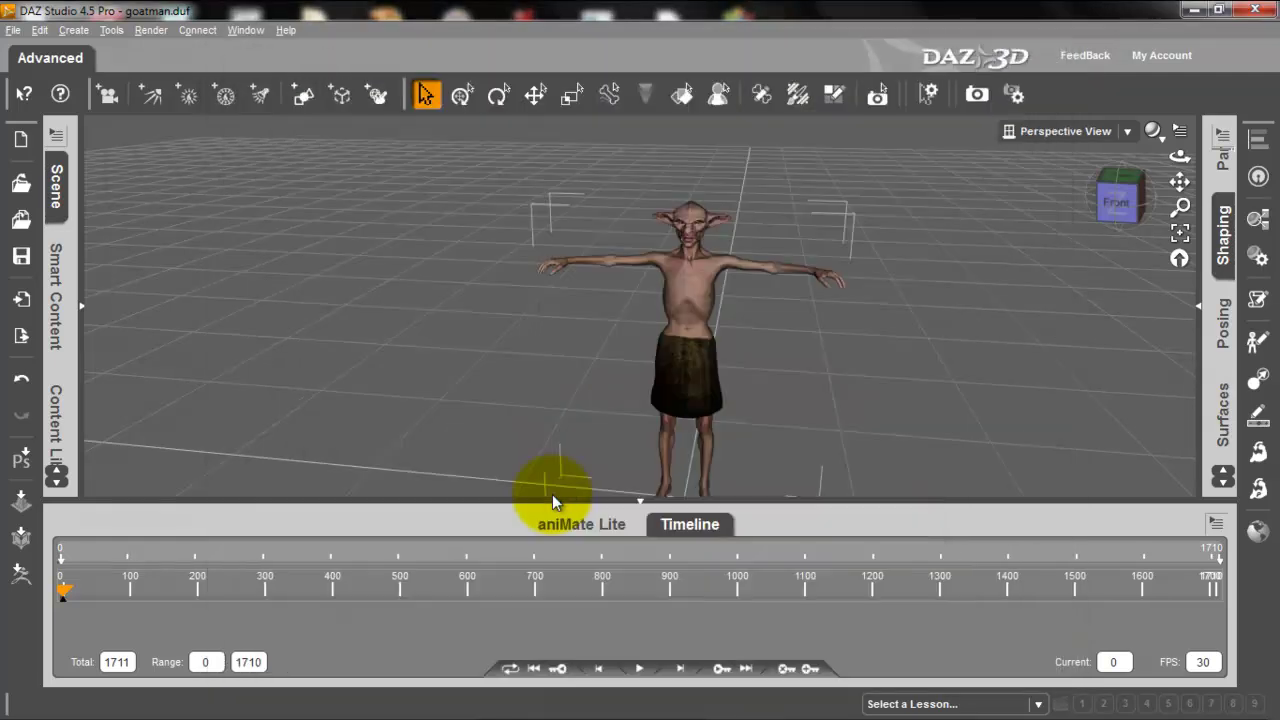
Export the scene as imp1.fbx in Models, overwriting the existing file
{"action": "left_click", "coordinate": [13, 30]}
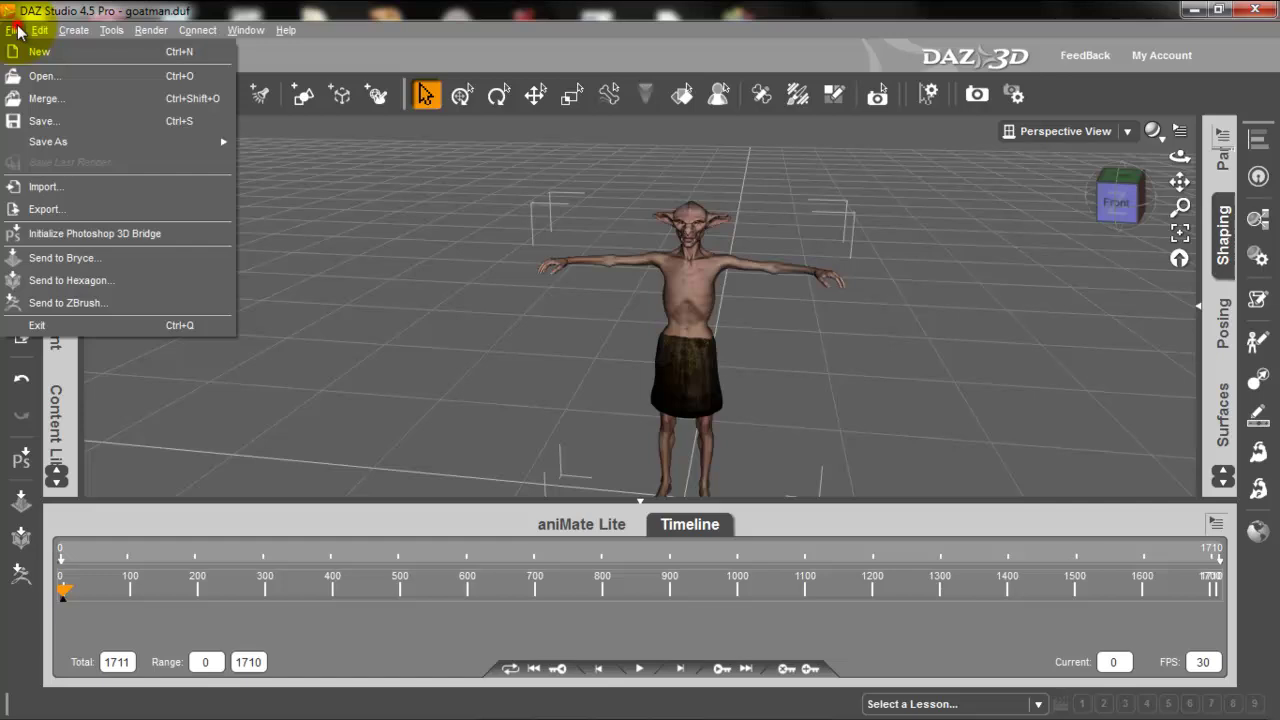
{"action": "left_click", "coordinate": [70, 210]}
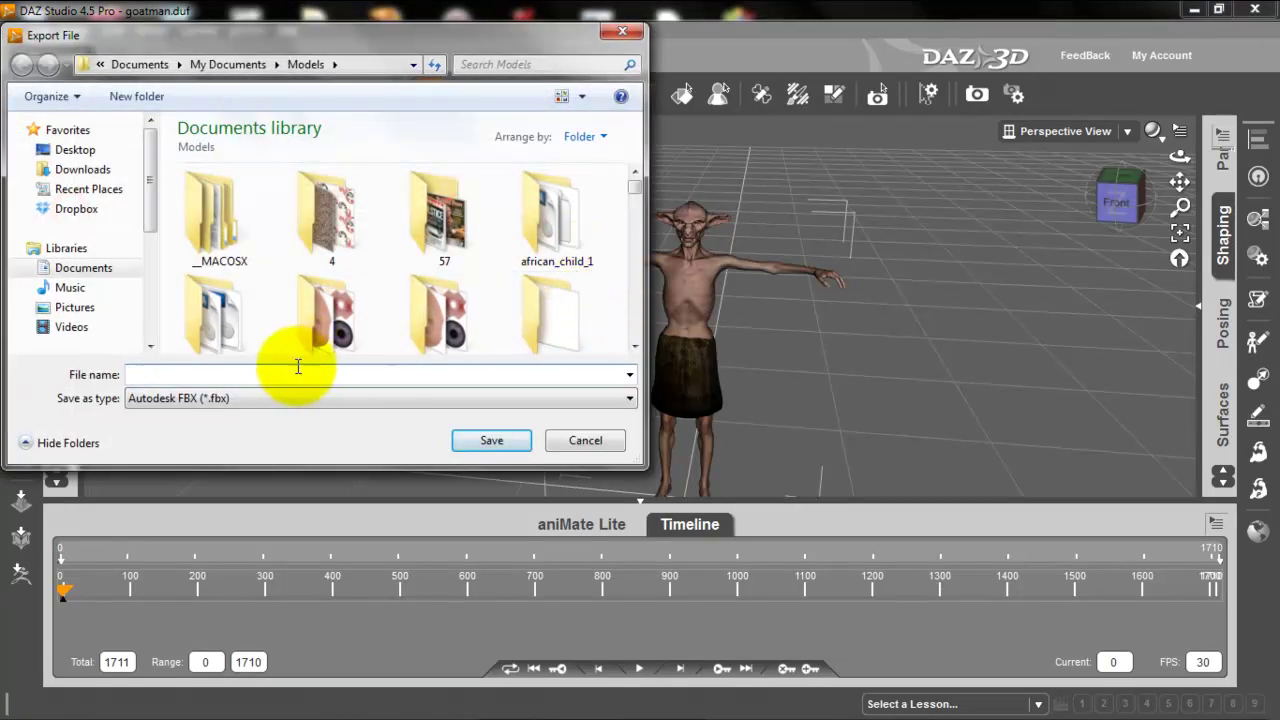
{"action": "left_click", "coordinate": [297, 372]}
{"action": "type", "text": "imp1"}
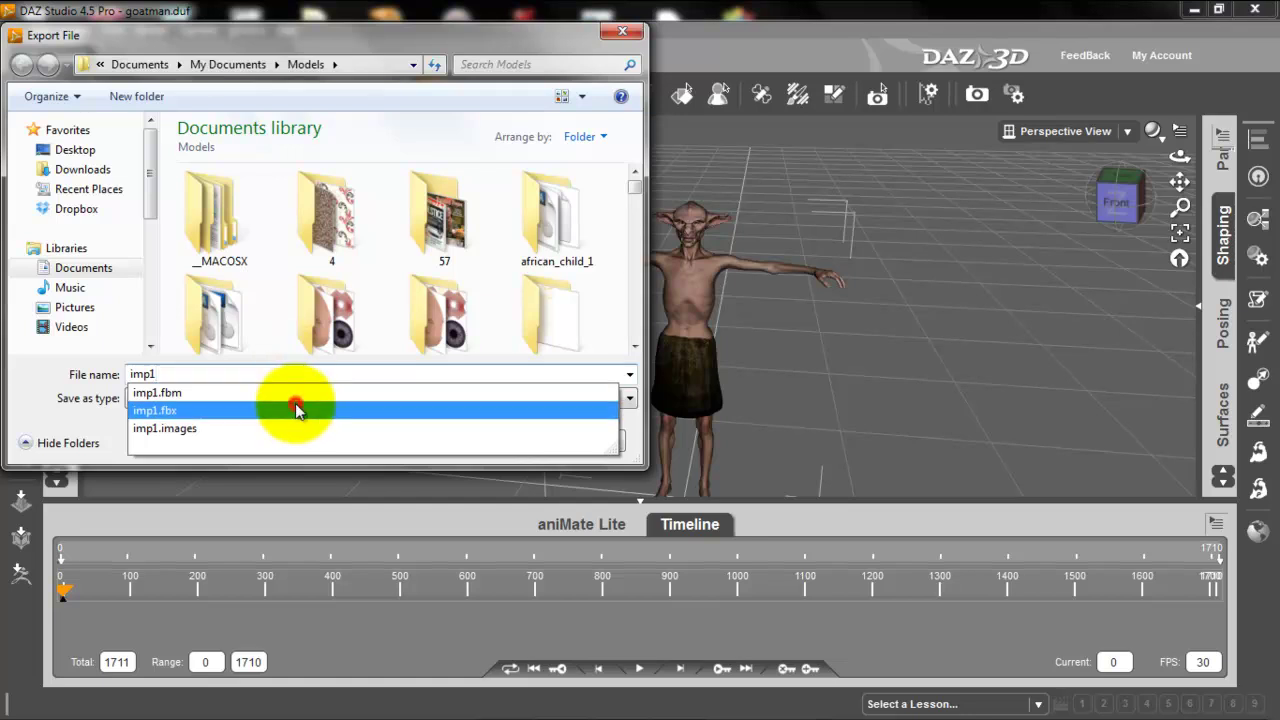
{"action": "left_click", "coordinate": [310, 409]}
{"action": "left_click", "coordinate": [488, 442]}
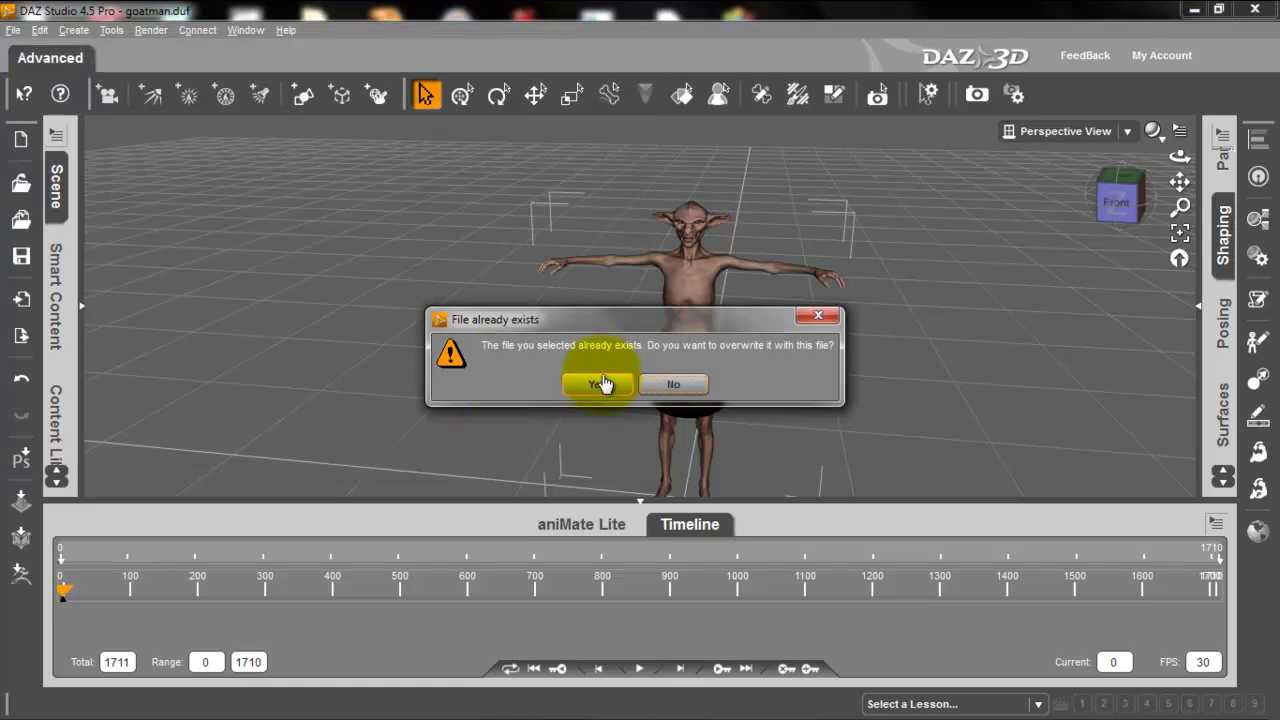
{"action": "left_click", "coordinate": [600, 384]}
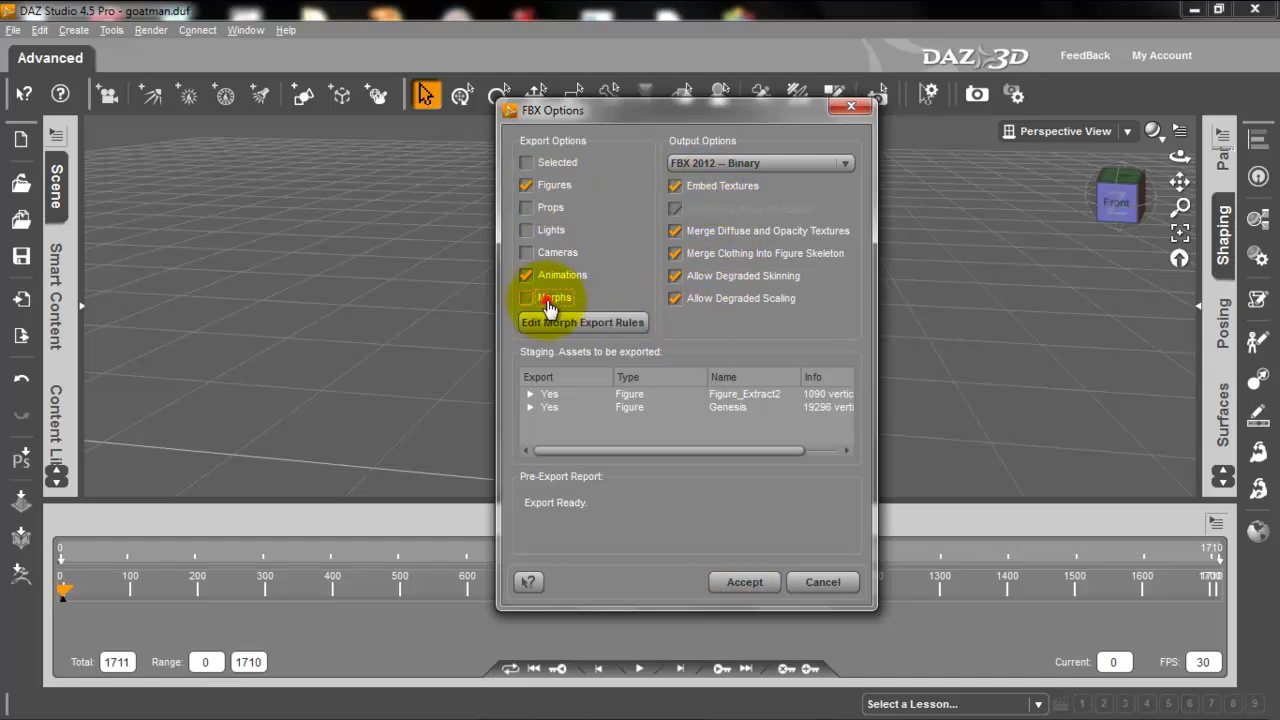
Review and accept the morph export rules, then accept the FBX options to write imp1.fbx
{"action": "left_click", "coordinate": [557, 323]}
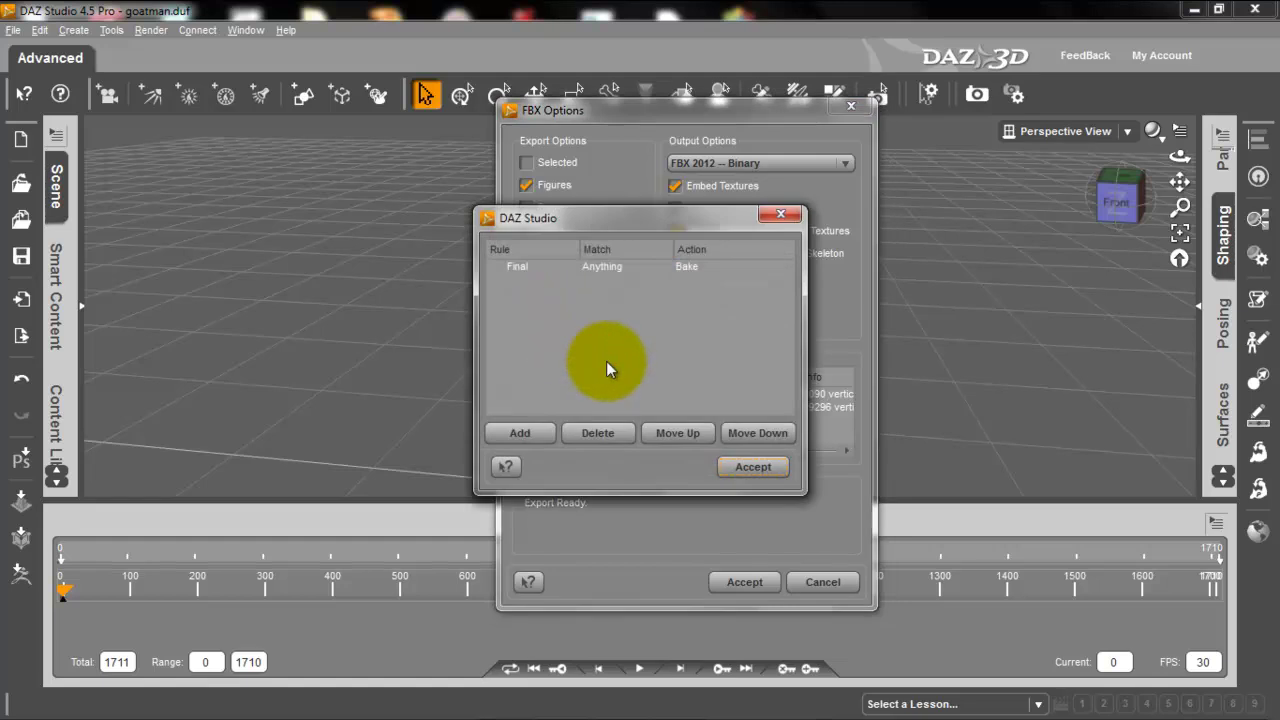
{"action": "left_click", "coordinate": [748, 467]}
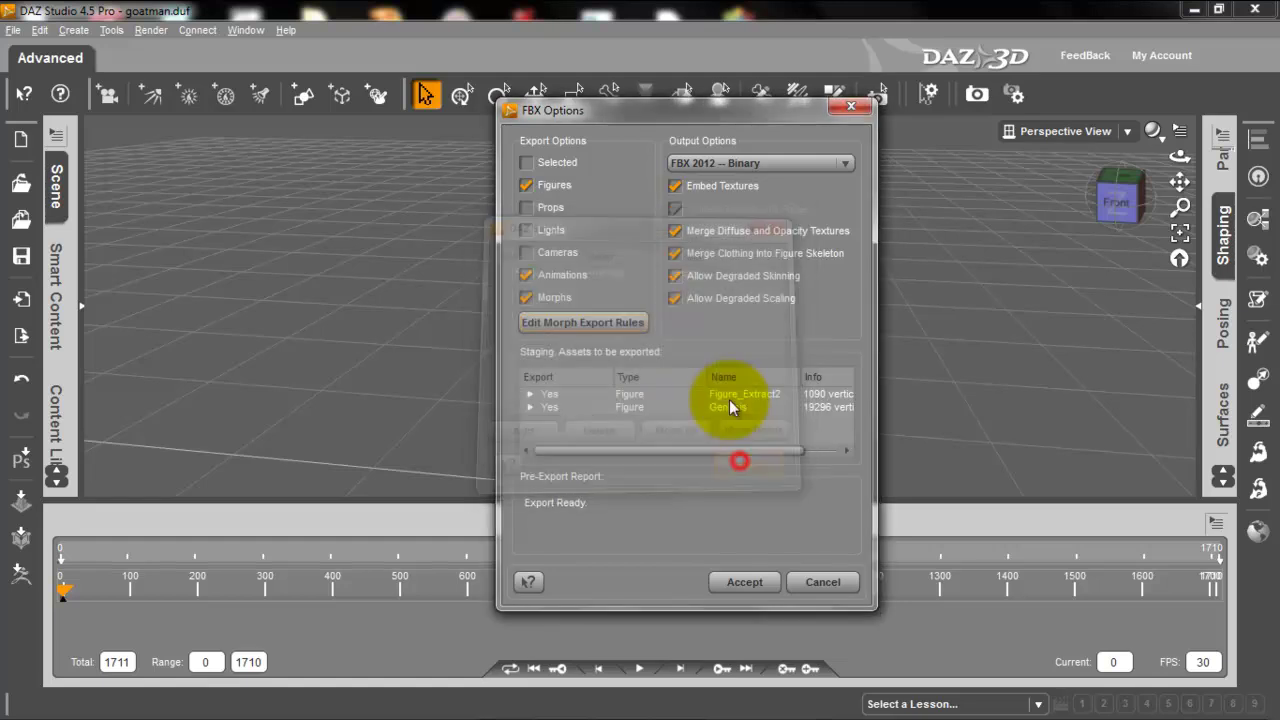
{"action": "left_click", "coordinate": [743, 588]}
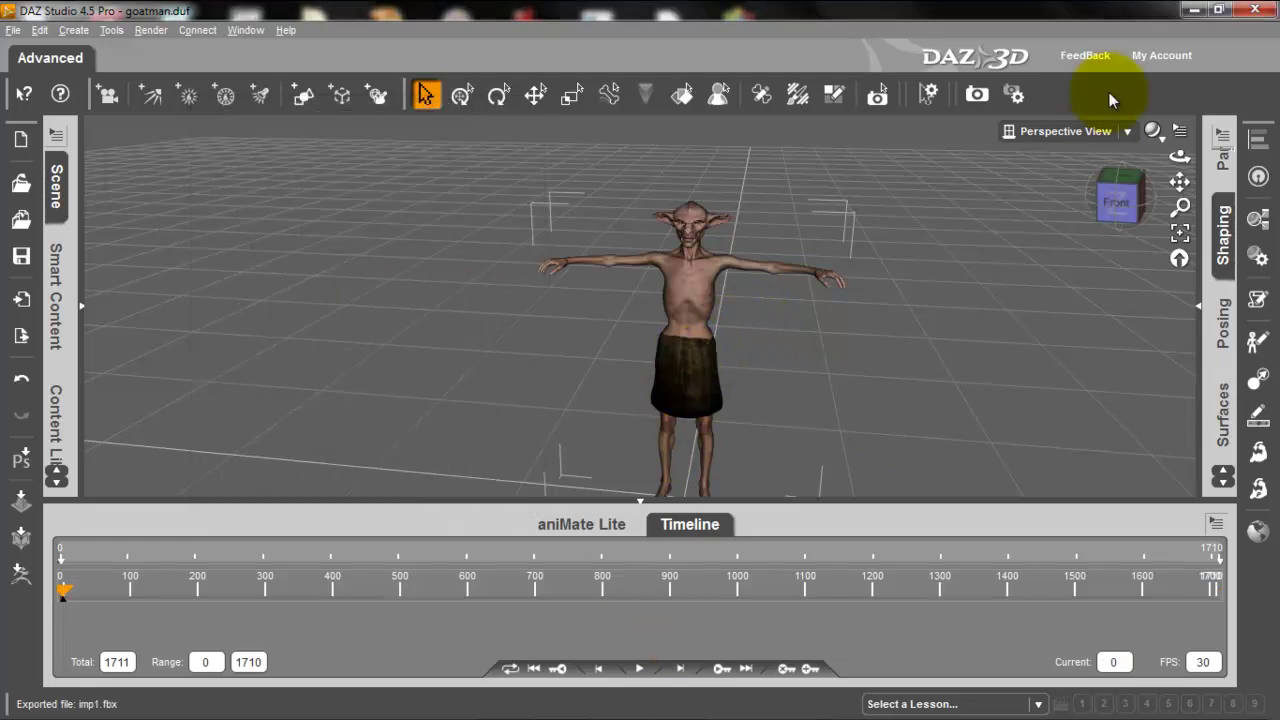
Switch from DAZ Studio to 3DXchange and open imp1.fbx from Documents > Models
{"action": "left_click", "coordinate": [1193, 9]}
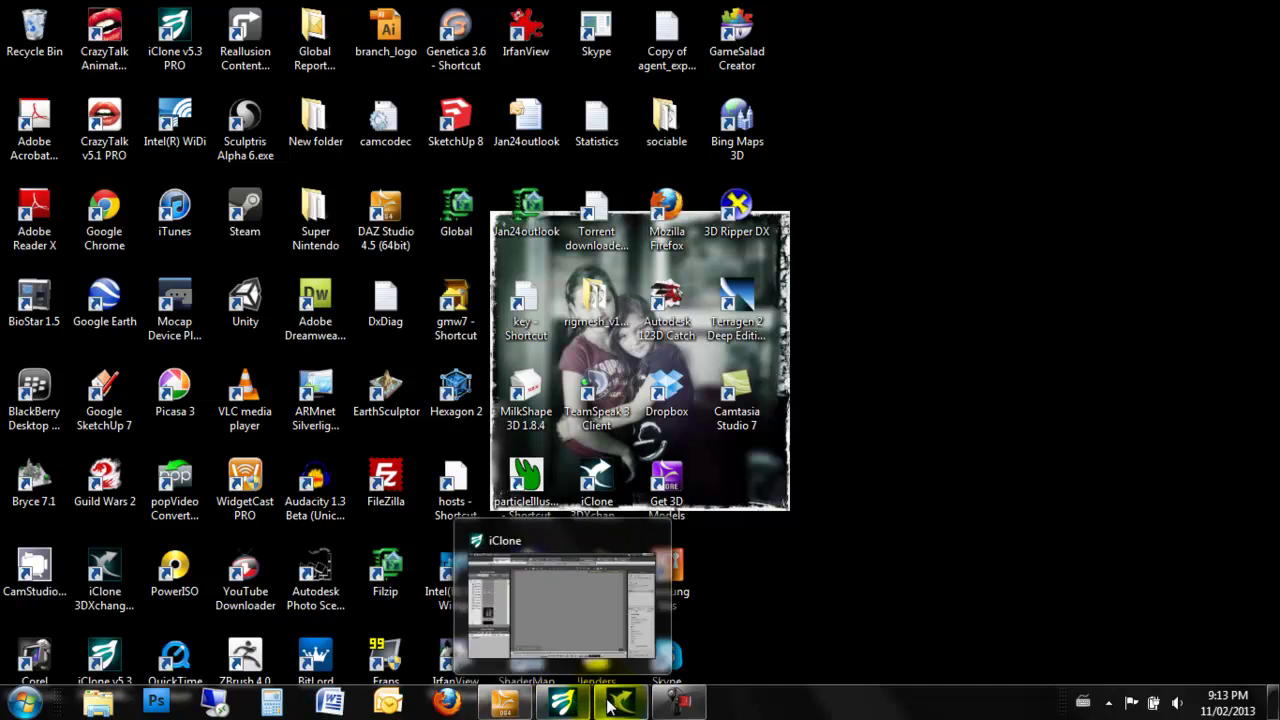
{"action": "left_click", "coordinate": [609, 706]}
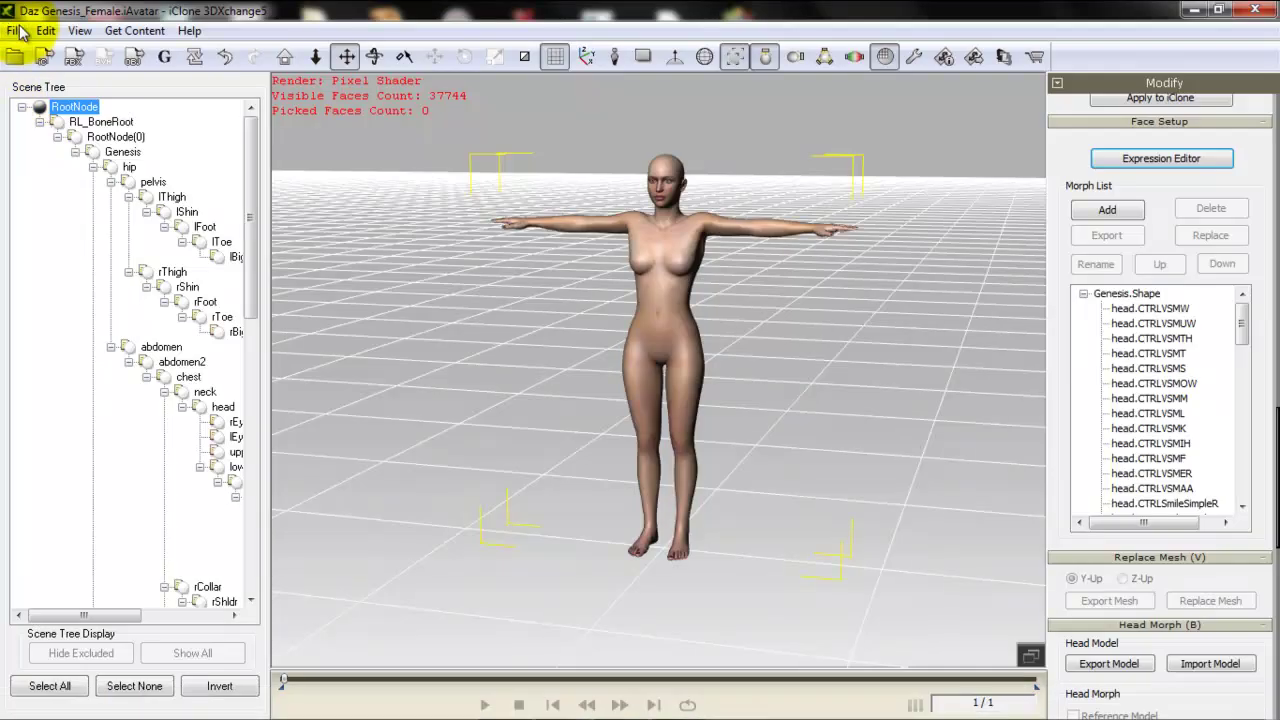
{"action": "left_click", "coordinate": [15, 30]}
{"action": "left_click", "coordinate": [42, 76]}
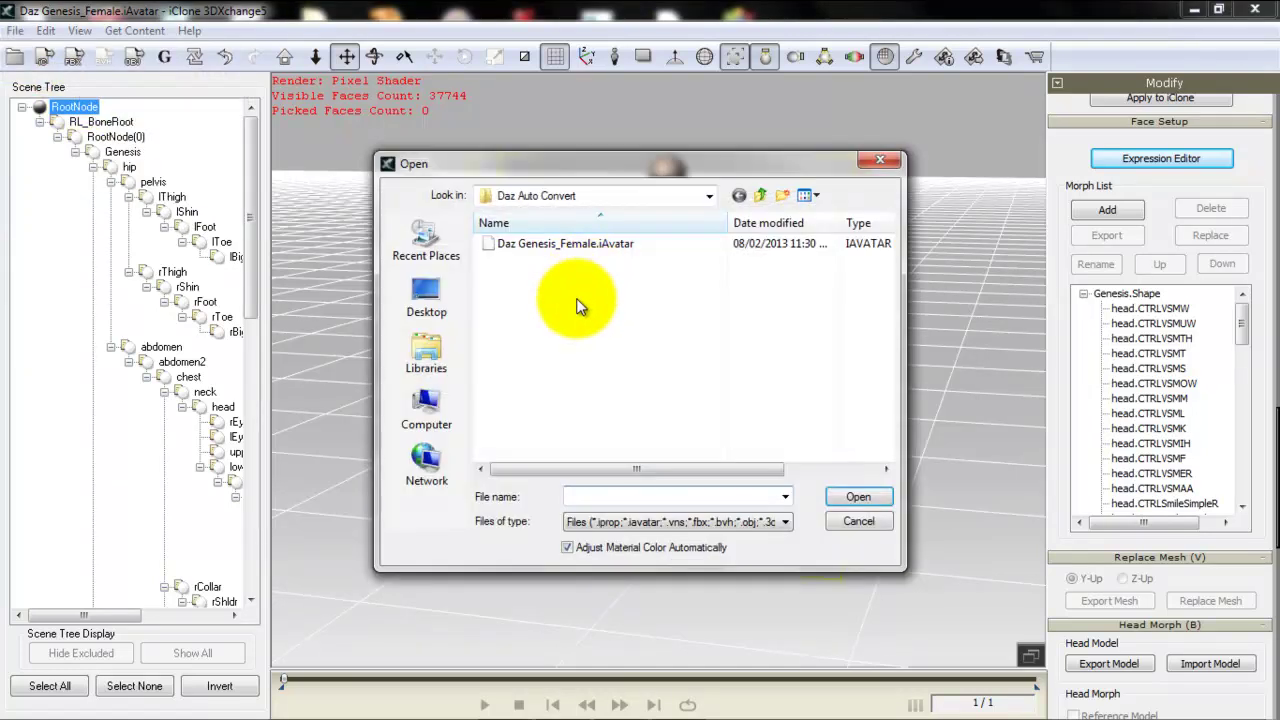
{"action": "left_click", "coordinate": [427, 352]}
{"action": "double_click", "coordinate": [560, 243]}
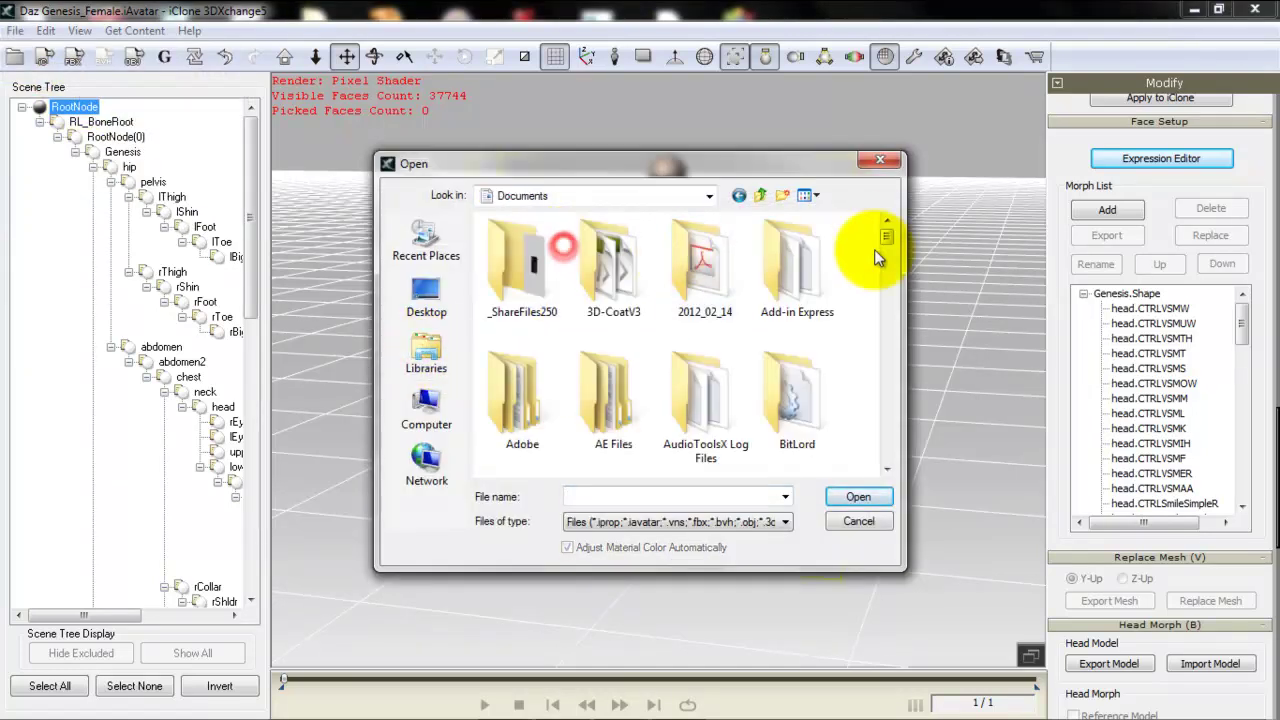
{"action": "left_click_drag", "start_coordinate": [887, 232], "coordinate": [889, 306]}
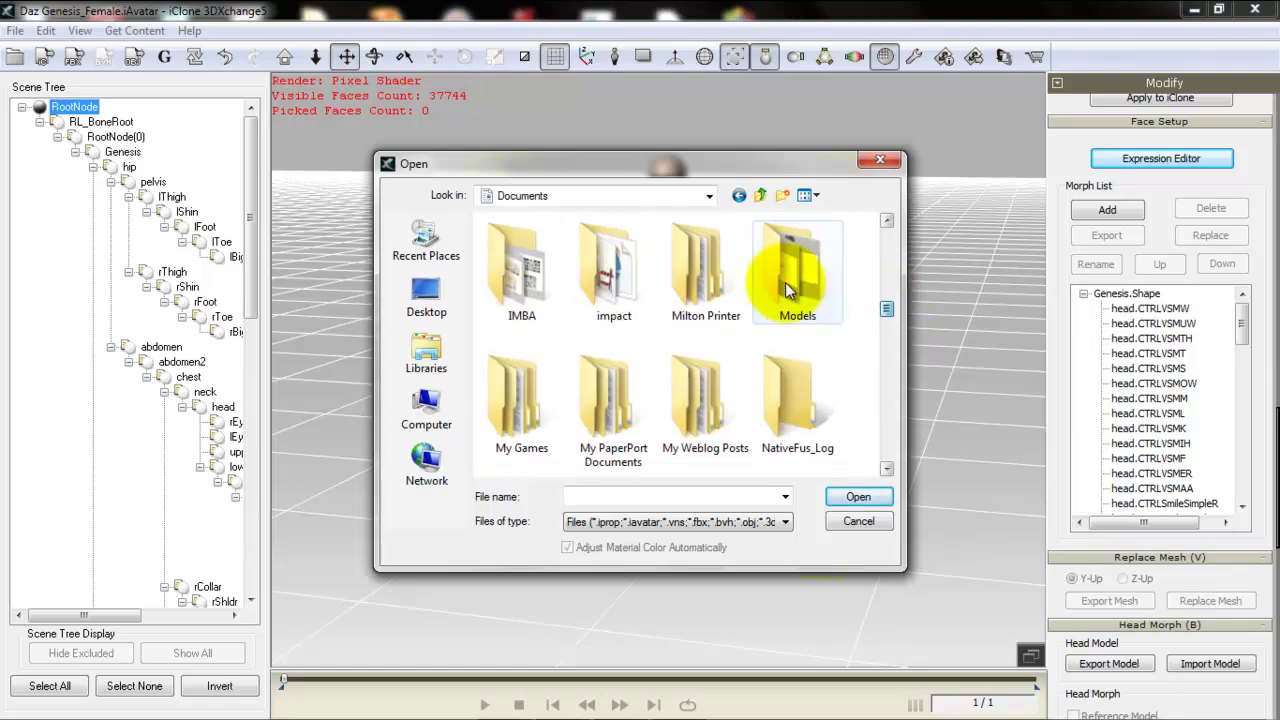
{"action": "double_click", "coordinate": [785, 282]}
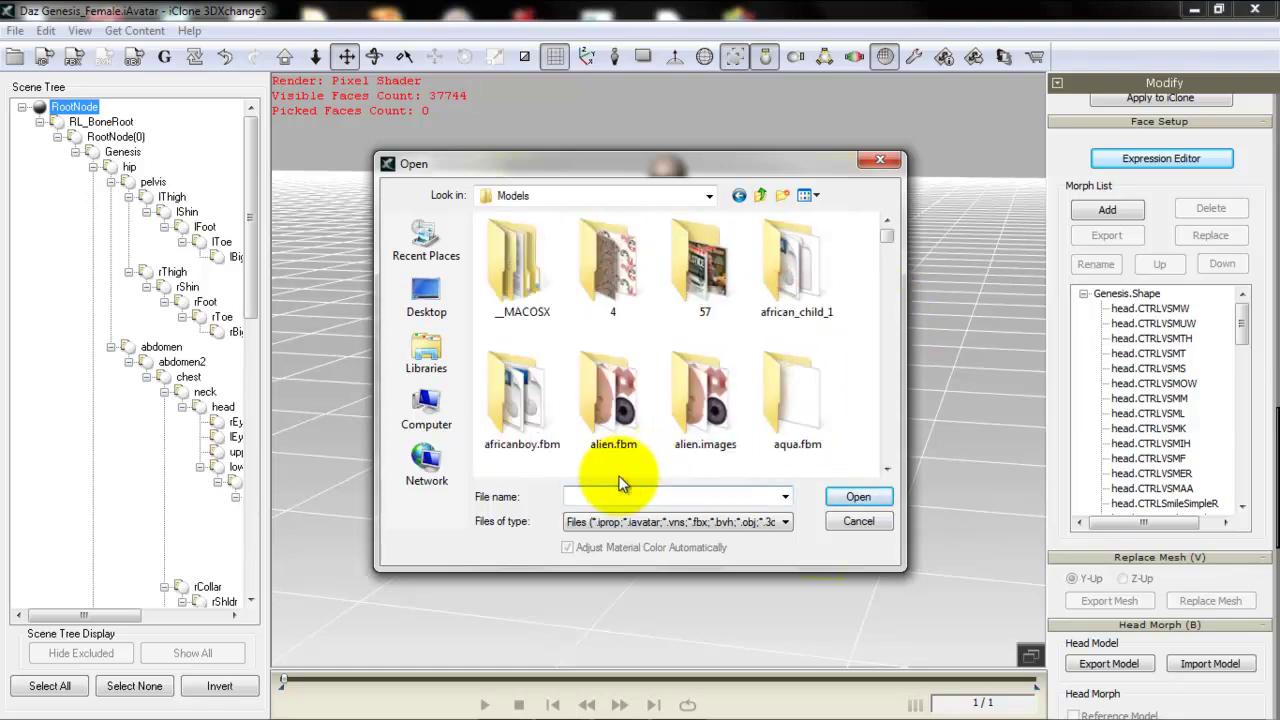
{"action": "type", "text": "imp"}
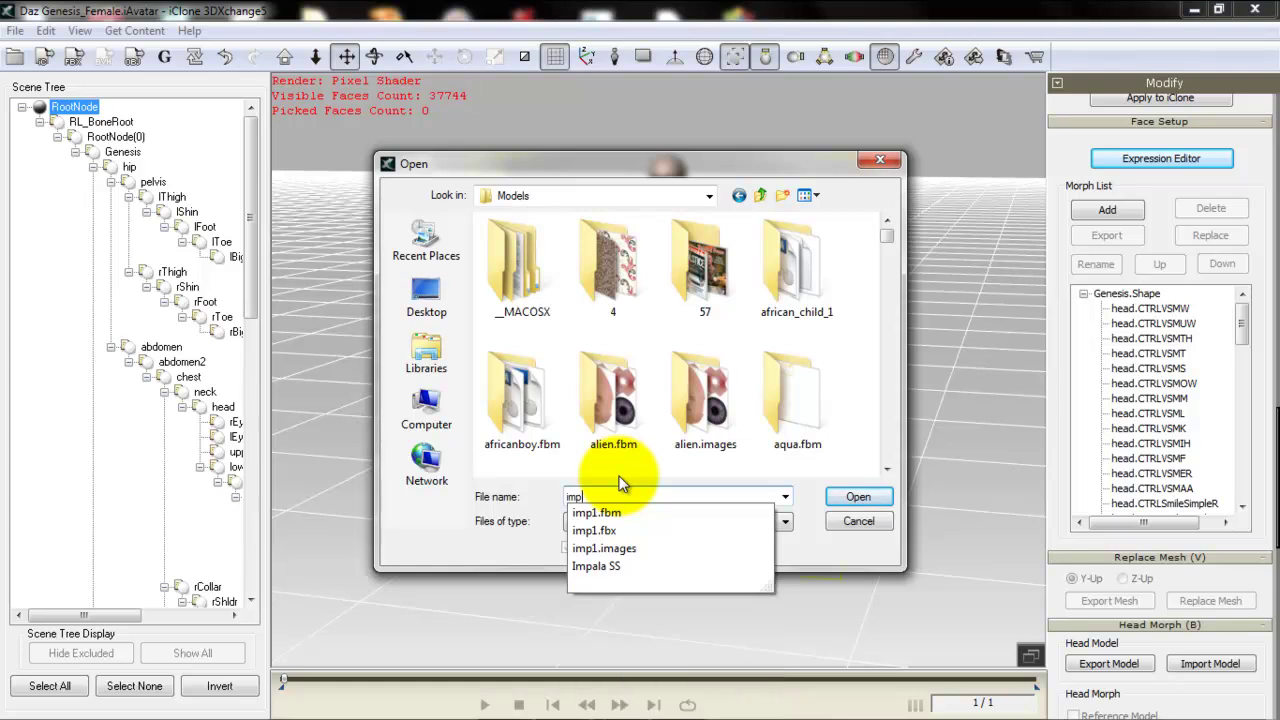
{"action": "key", "text": "Down"}
{"action": "key", "text": "Down"}
{"action": "key", "text": "Return"}
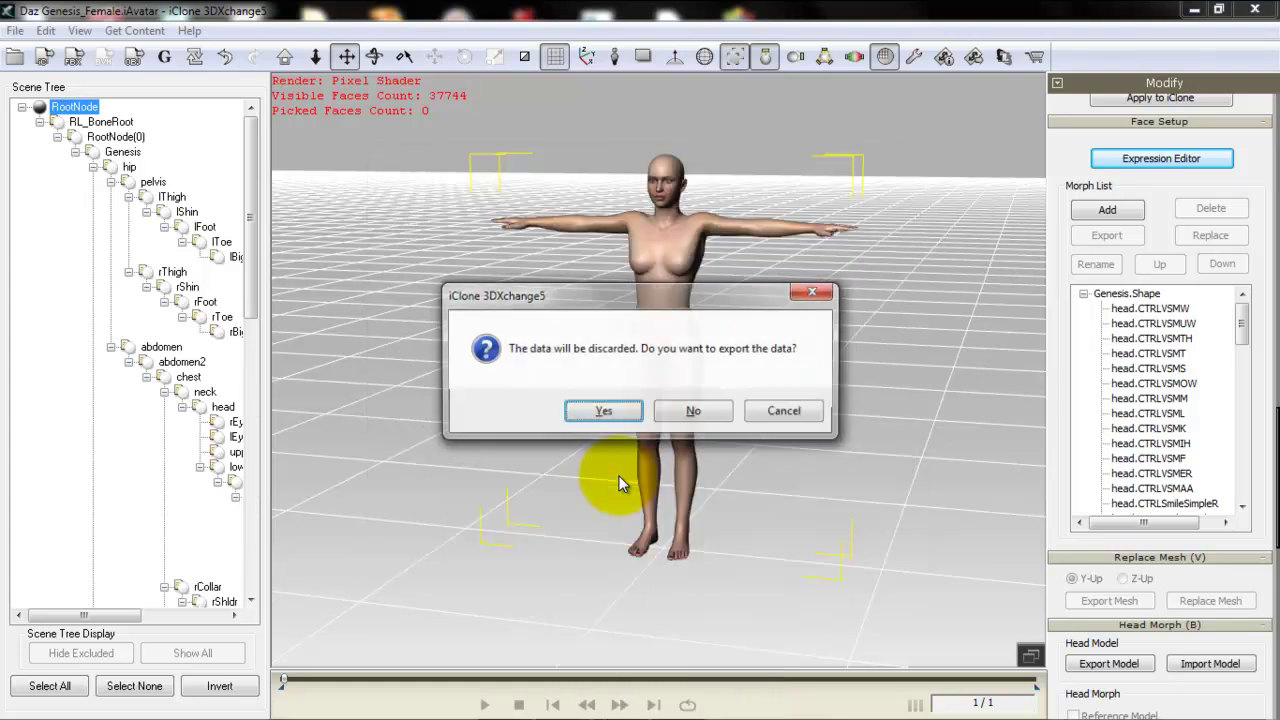
Accept the Import FBX settings, convert to a talking character and dismiss the face-count warning
{"action": "left_click", "coordinate": [688, 414]}
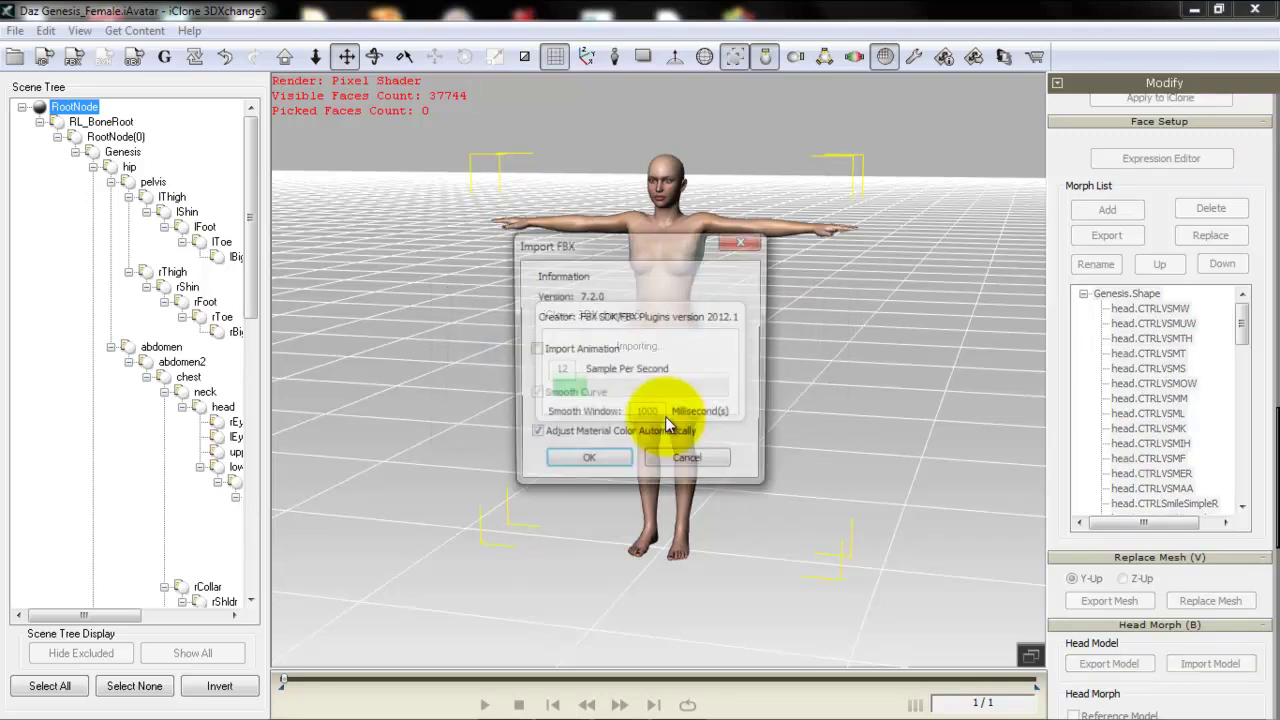
{"action": "left_click", "coordinate": [594, 465]}
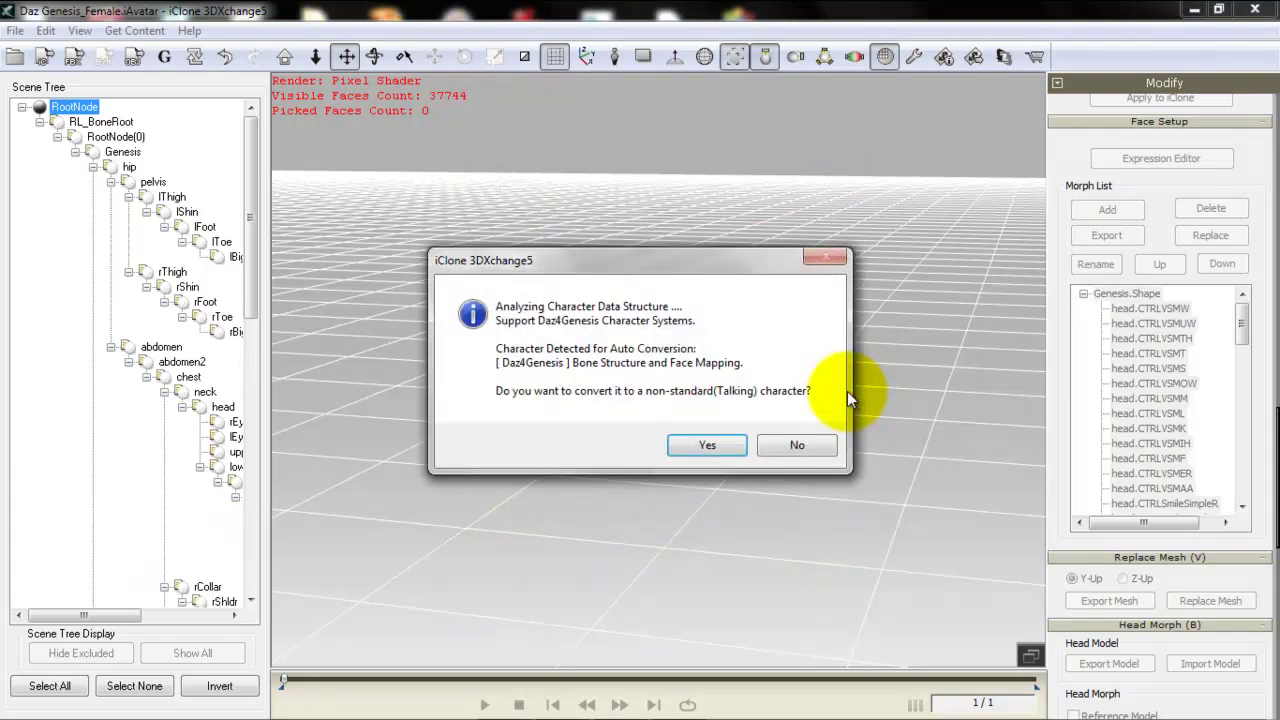
{"action": "left_click", "coordinate": [698, 445]}
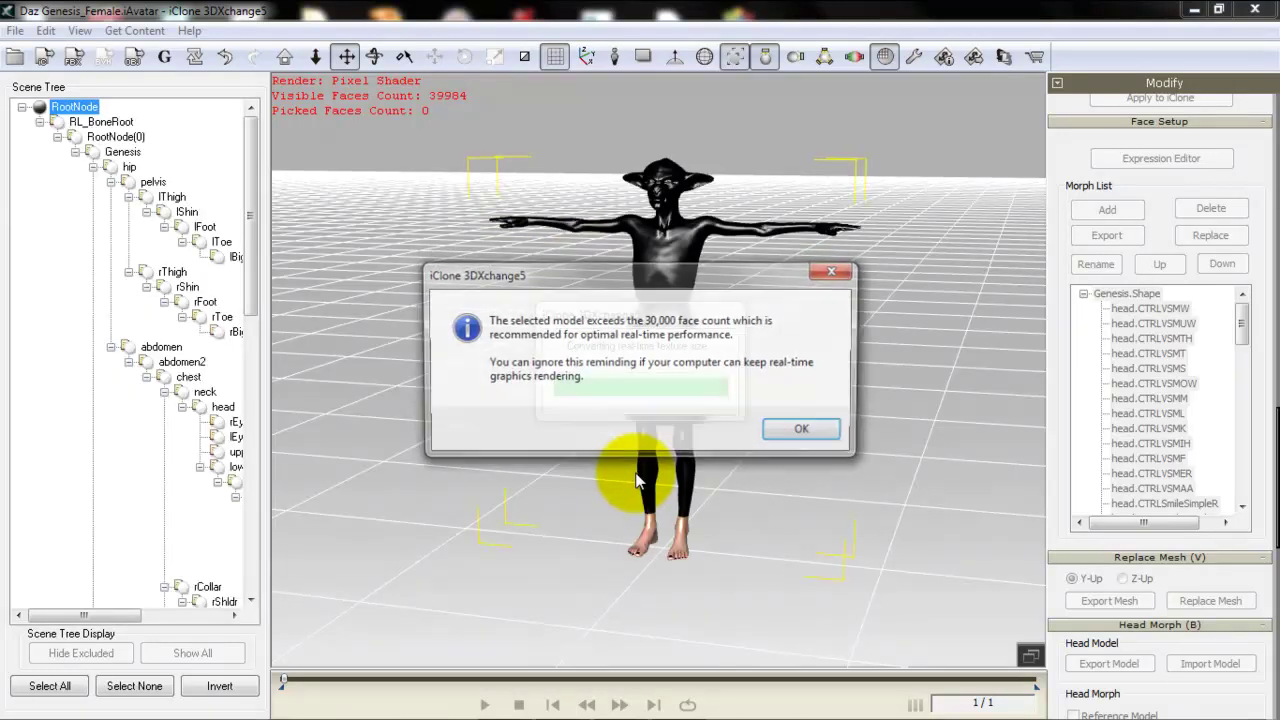
{"action": "left_click", "coordinate": [808, 432]}
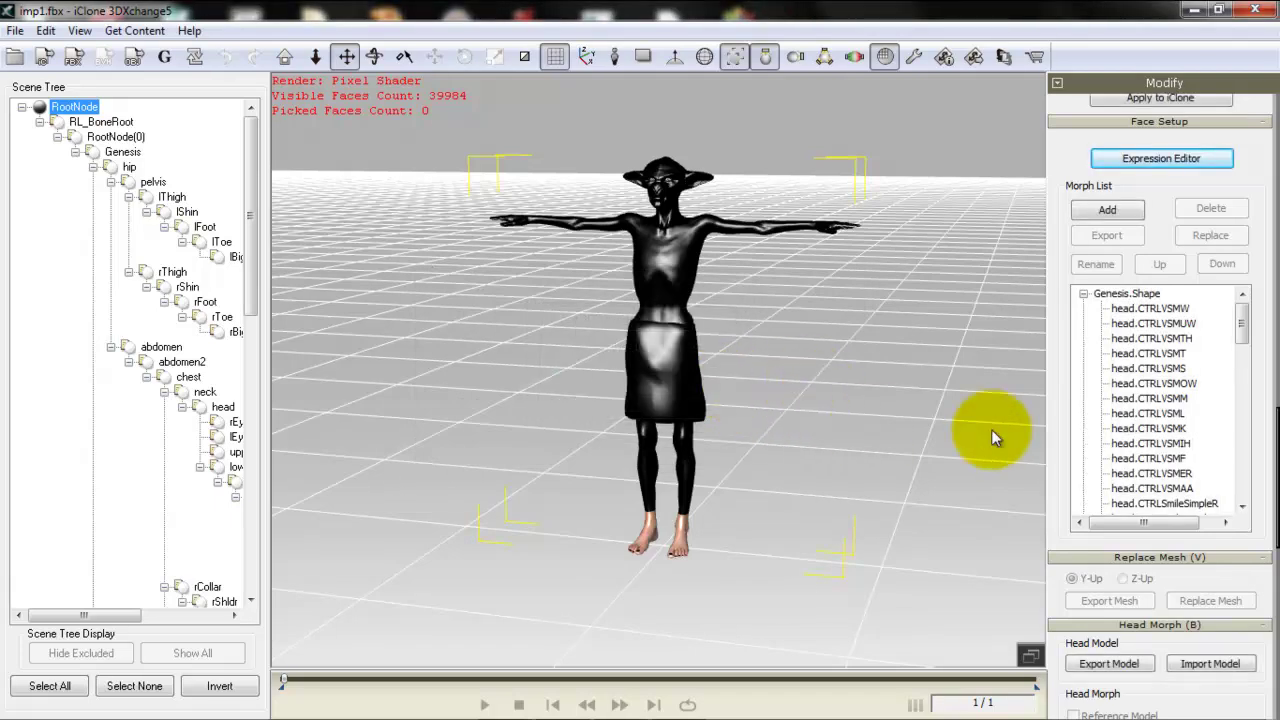
Pick the 3_SkinFoot material from the goatman's feet with the eyedropper
{"action": "left_click_drag", "start_coordinate": [1276, 440], "coordinate": [1275, 498]}
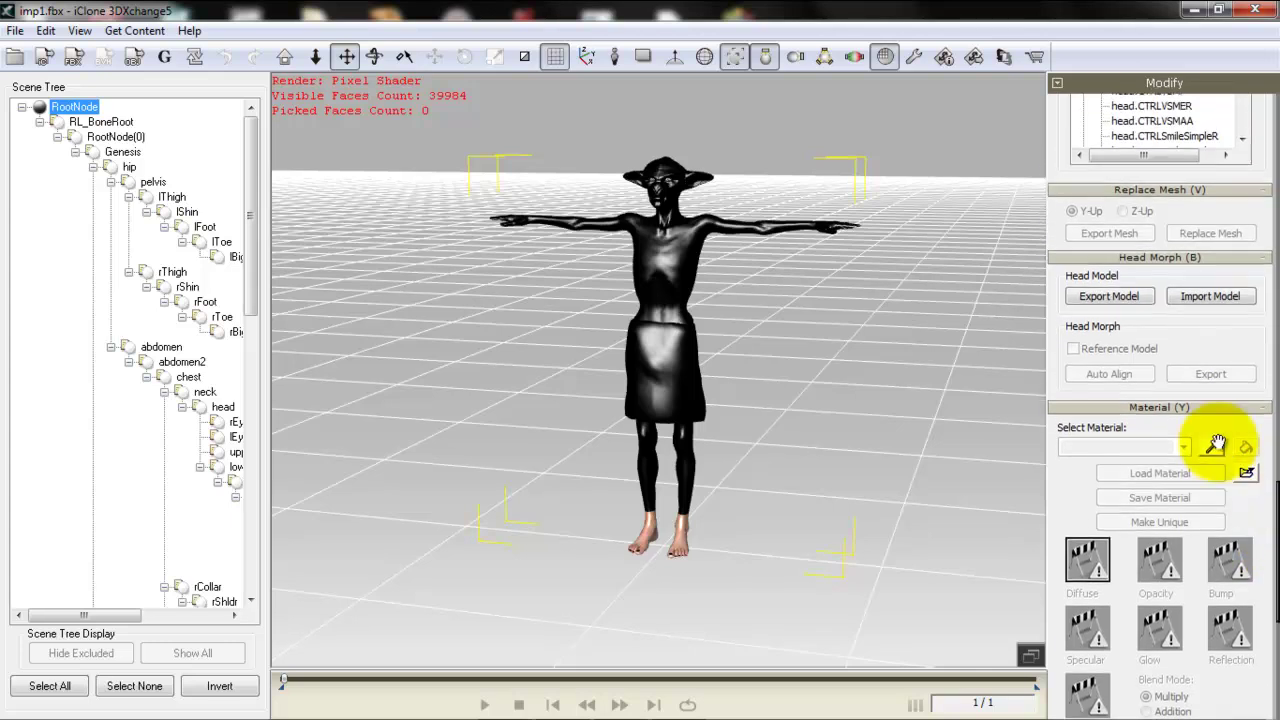
{"action": "left_click", "coordinate": [1213, 449]}
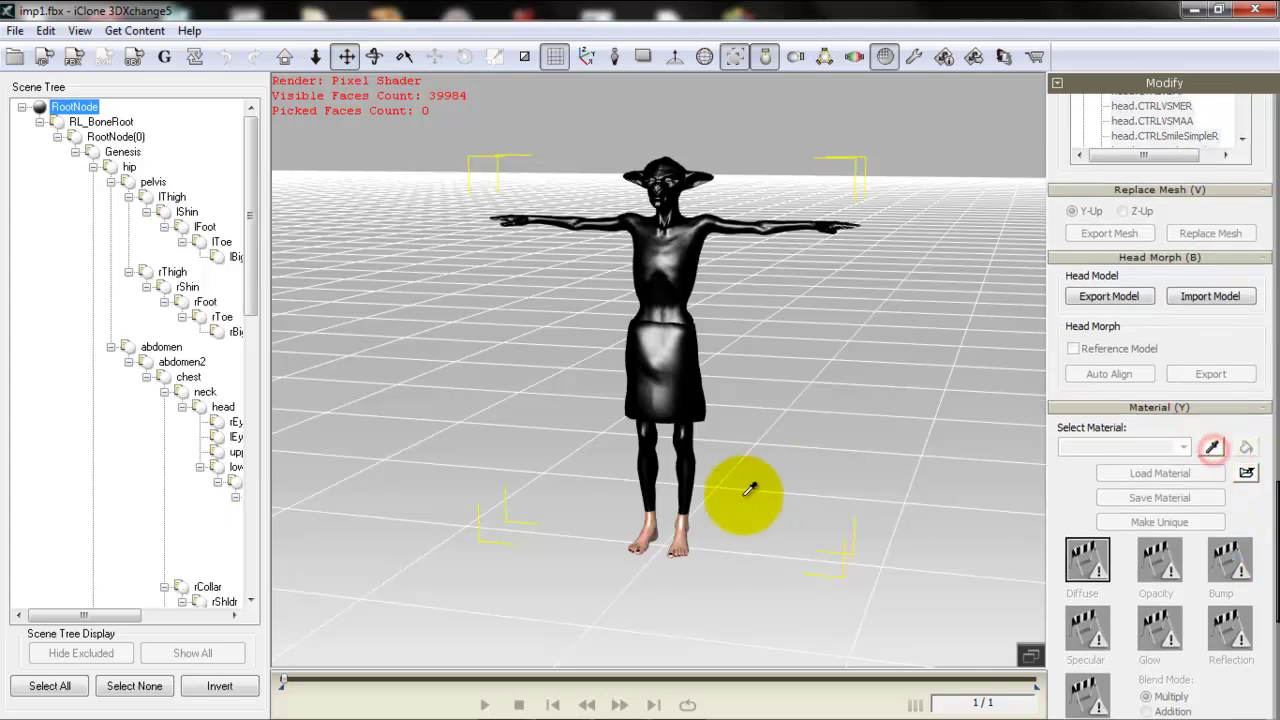
{"action": "left_click", "coordinate": [678, 545]}
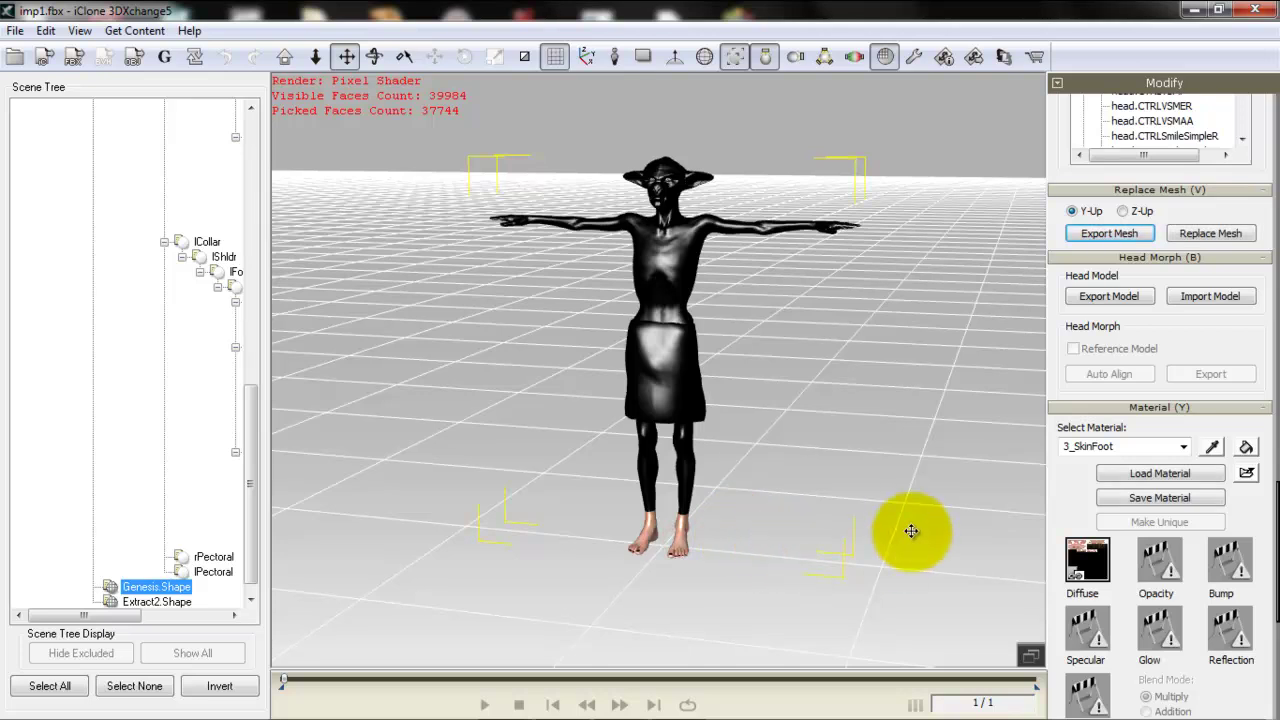
Give the skin material Specular 20 and Glossiness 10, tick Affect All Materials, and embed its texture
{"action": "left_click_drag", "start_coordinate": [1276, 525], "coordinate": [1240, 636]}
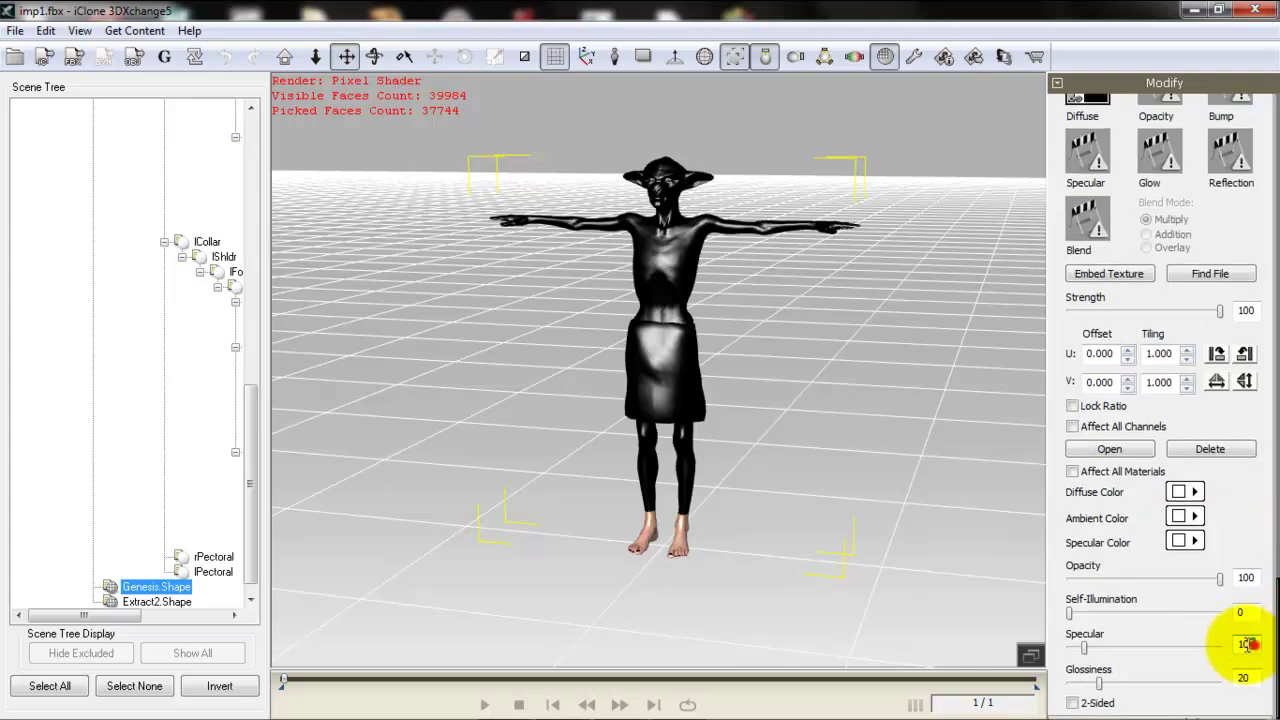
{"action": "double_click", "coordinate": [1246, 644]}
{"action": "type", "text": "2."}
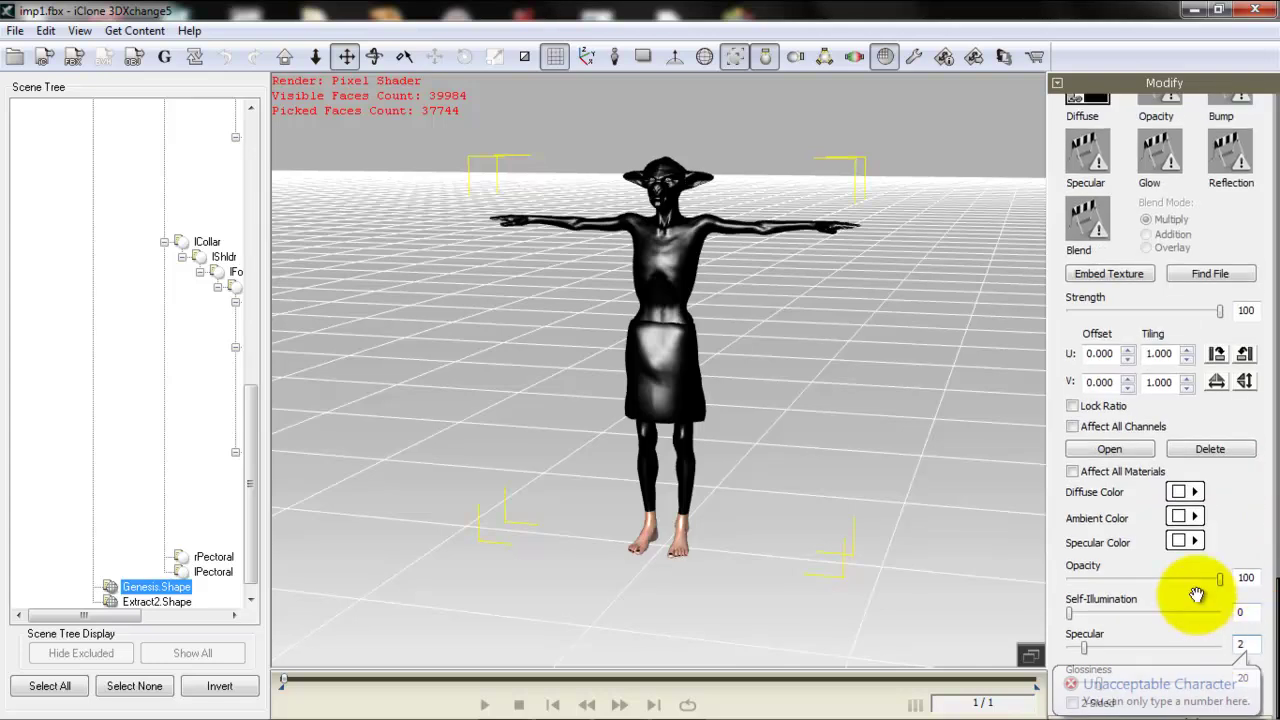
{"action": "double_click", "coordinate": [1242, 644]}
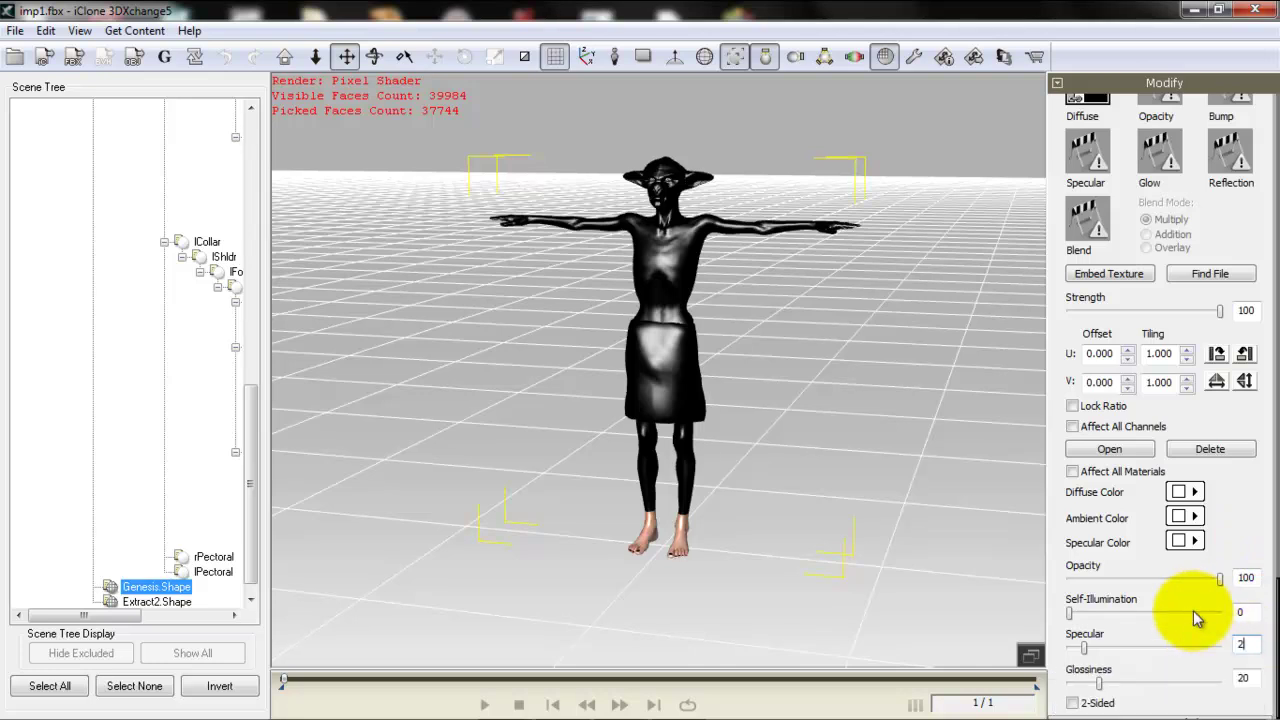
{"action": "key", "text": "period"}
{"action": "left_click", "coordinate": [1237, 574]}
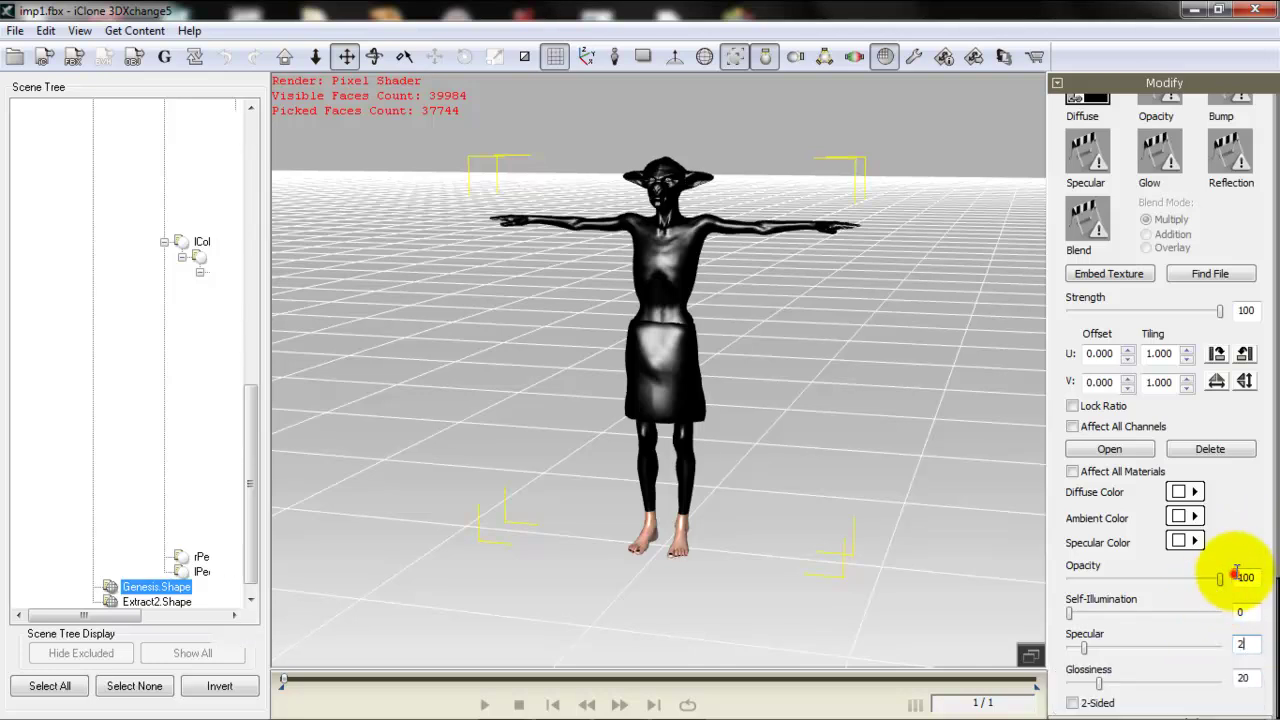
{"action": "double_click", "coordinate": [1240, 644]}
{"action": "type", "text": "5"}
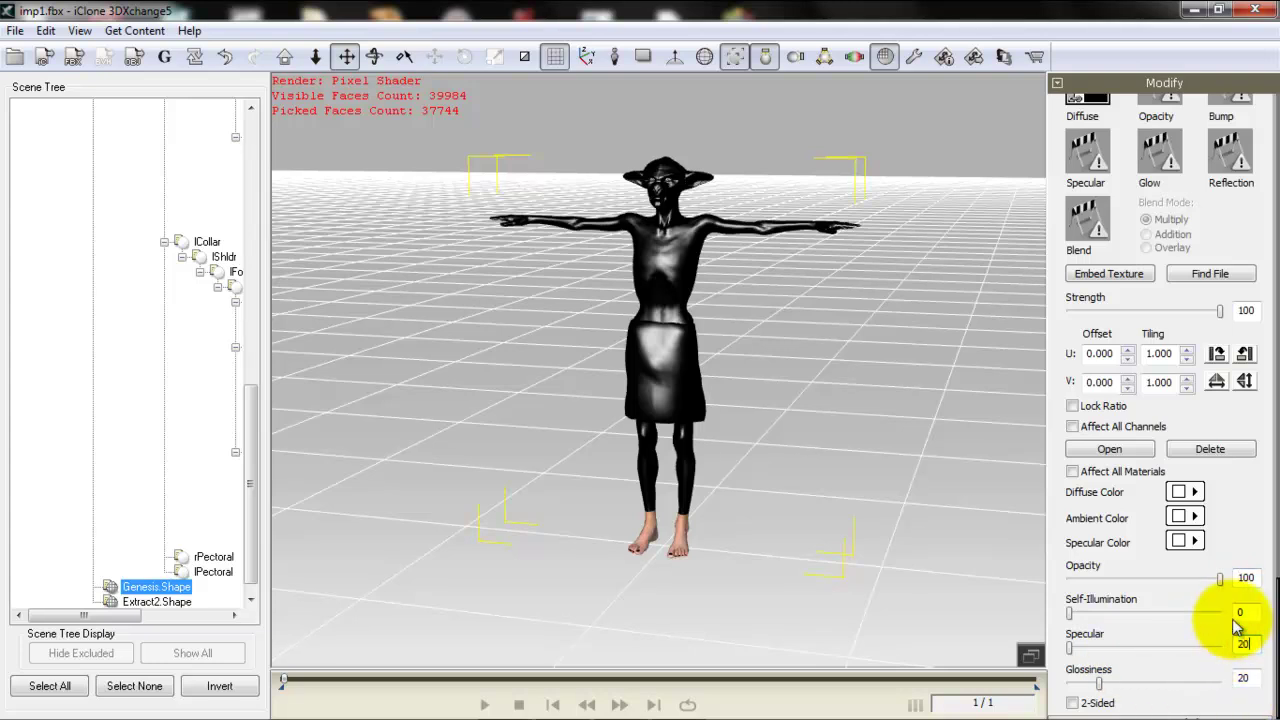
{"action": "double_click", "coordinate": [1243, 677]}
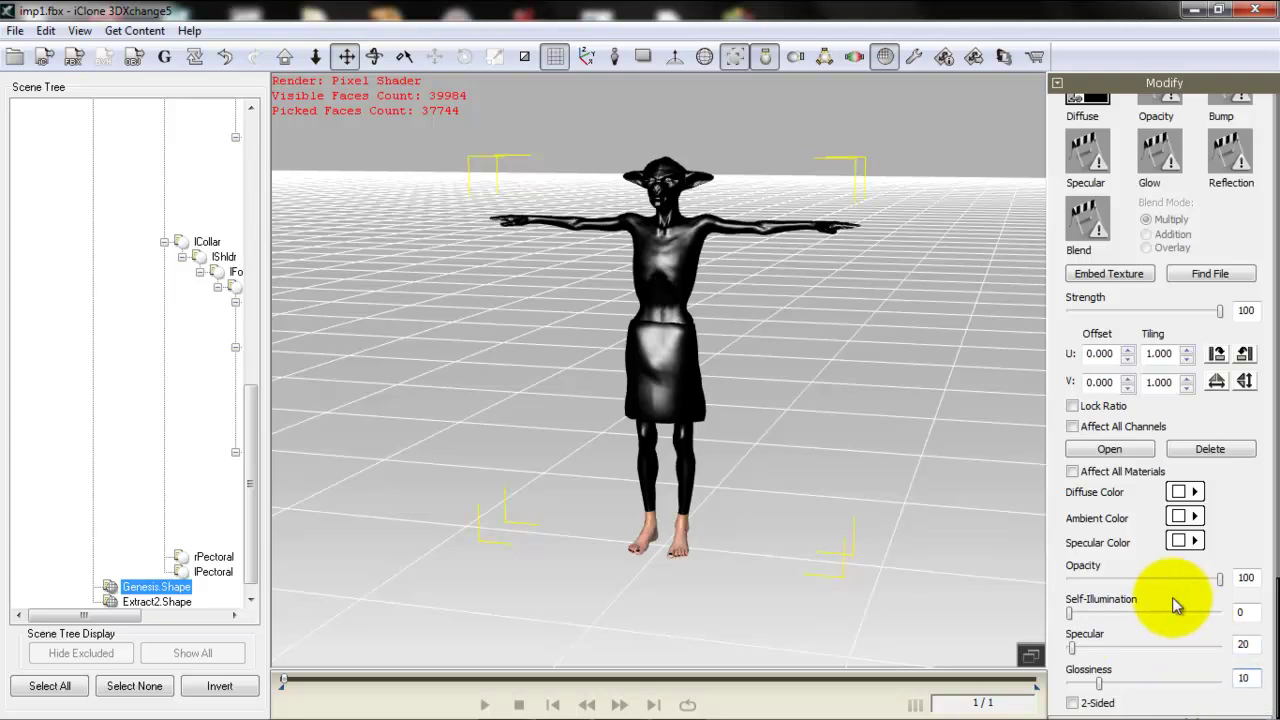
{"action": "left_click", "coordinate": [1072, 471]}
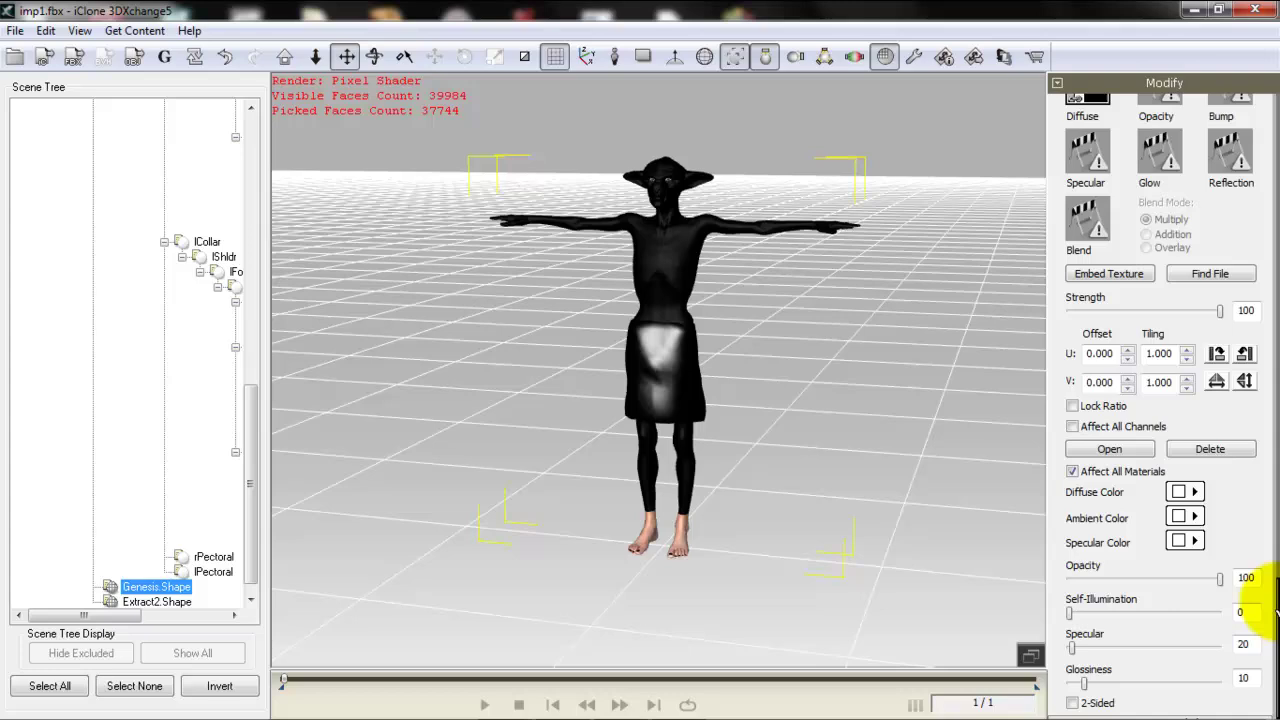
{"action": "scroll", "coordinate": [1268, 551], "scroll_direction": "up", "scroll_amount": 5}
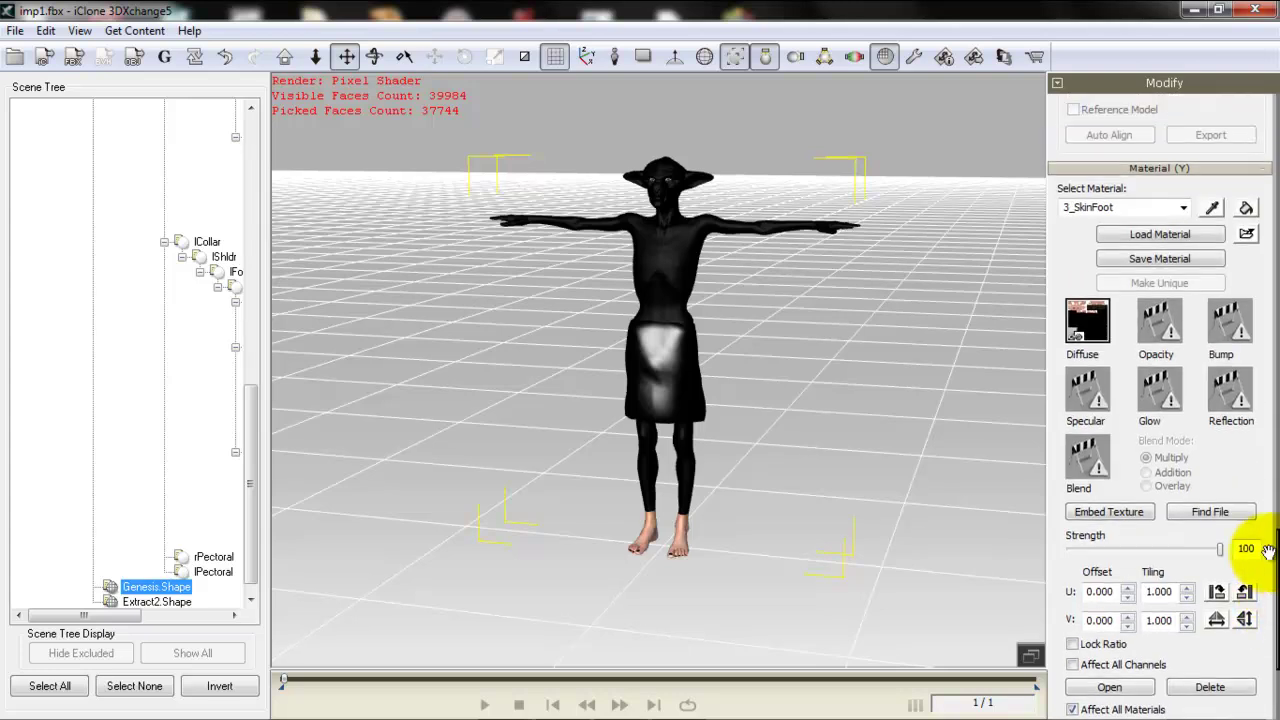
{"action": "left_click", "coordinate": [1096, 512]}
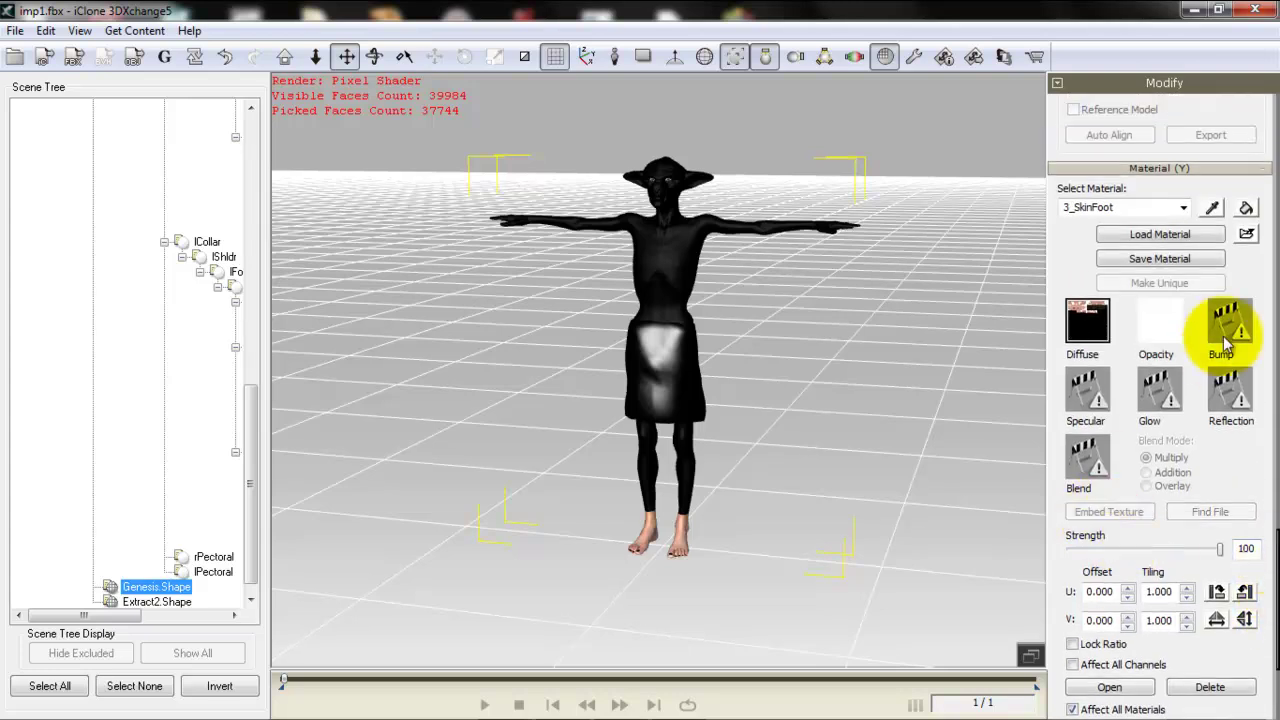
Paint the skin material onto the legs, waist, torso, head, ears, arms and hands
{"action": "left_click", "coordinate": [1246, 207]}
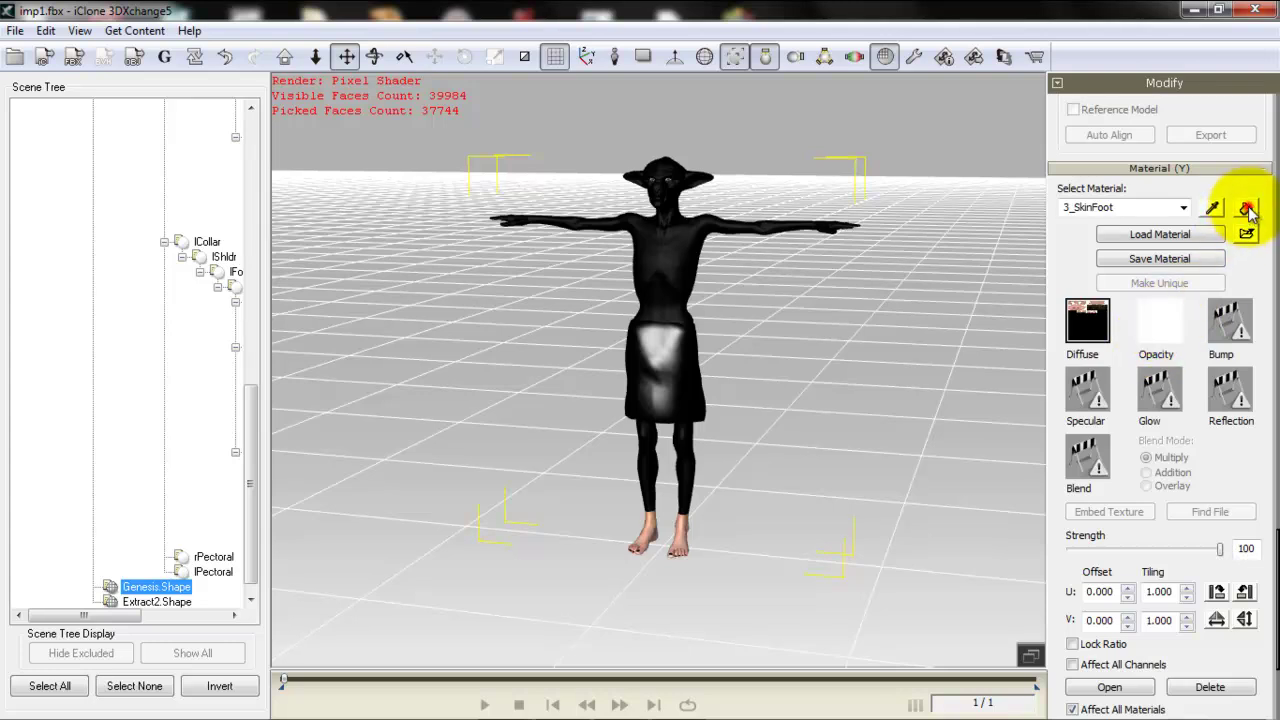
{"action": "left_click", "coordinate": [685, 479]}
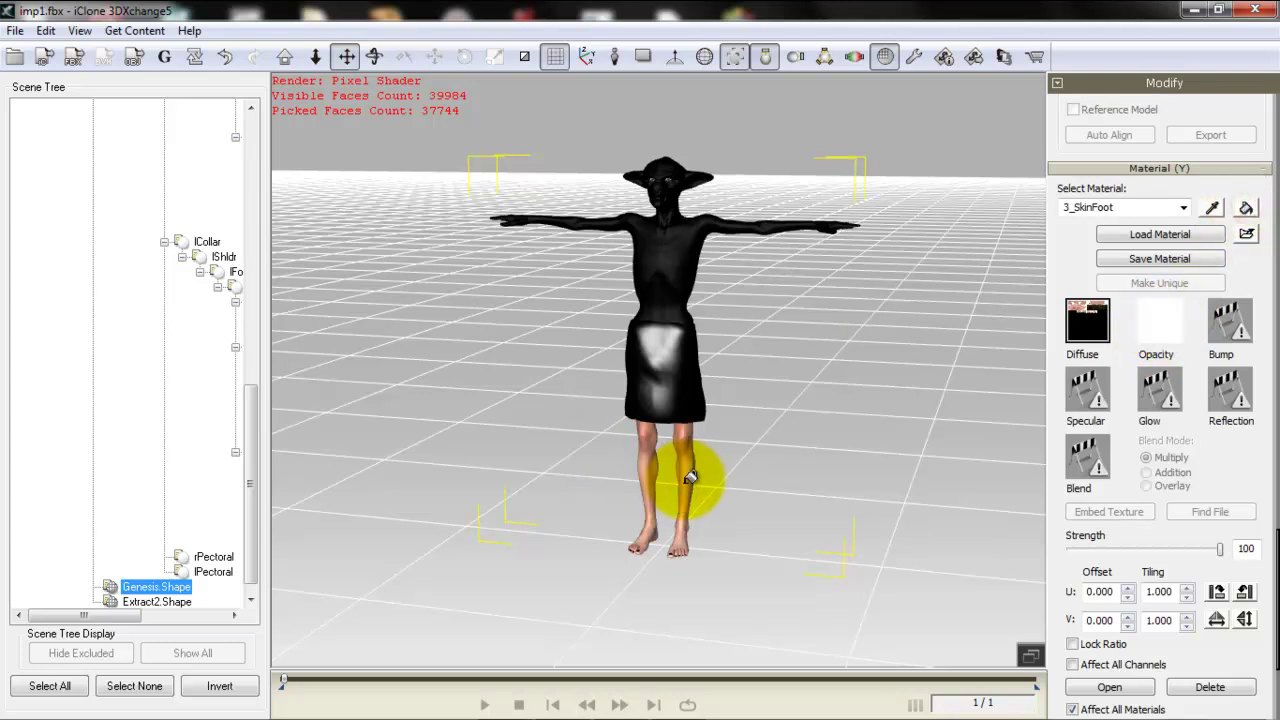
{"action": "left_click", "coordinate": [679, 405]}
{"action": "left_click", "coordinate": [680, 310]}
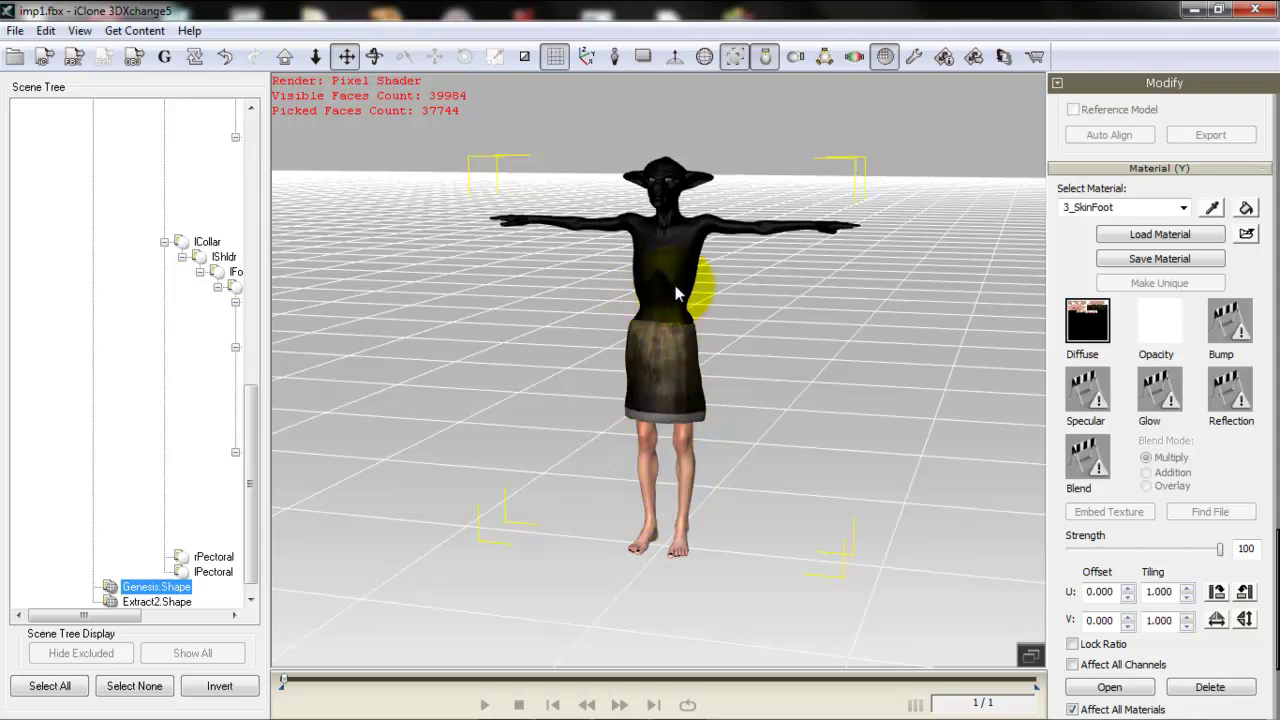
{"action": "left_click", "coordinate": [680, 262]}
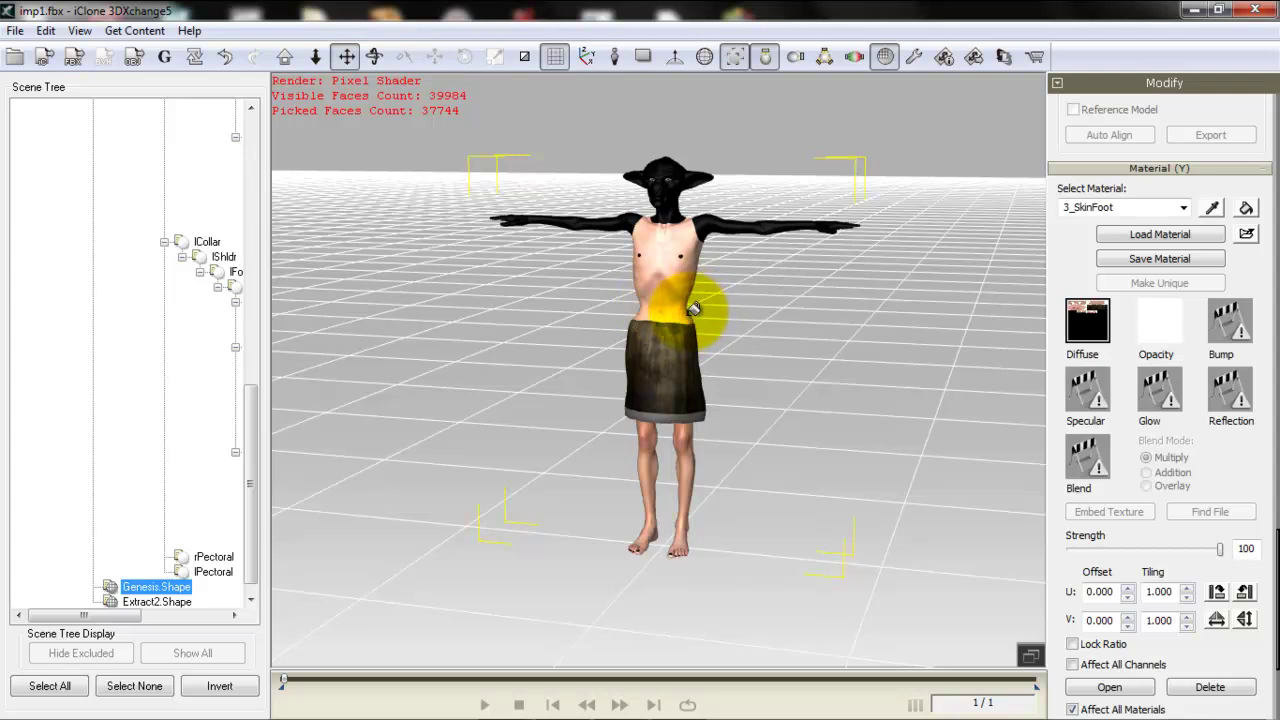
{"action": "right_click", "coordinate": [716, 220]}
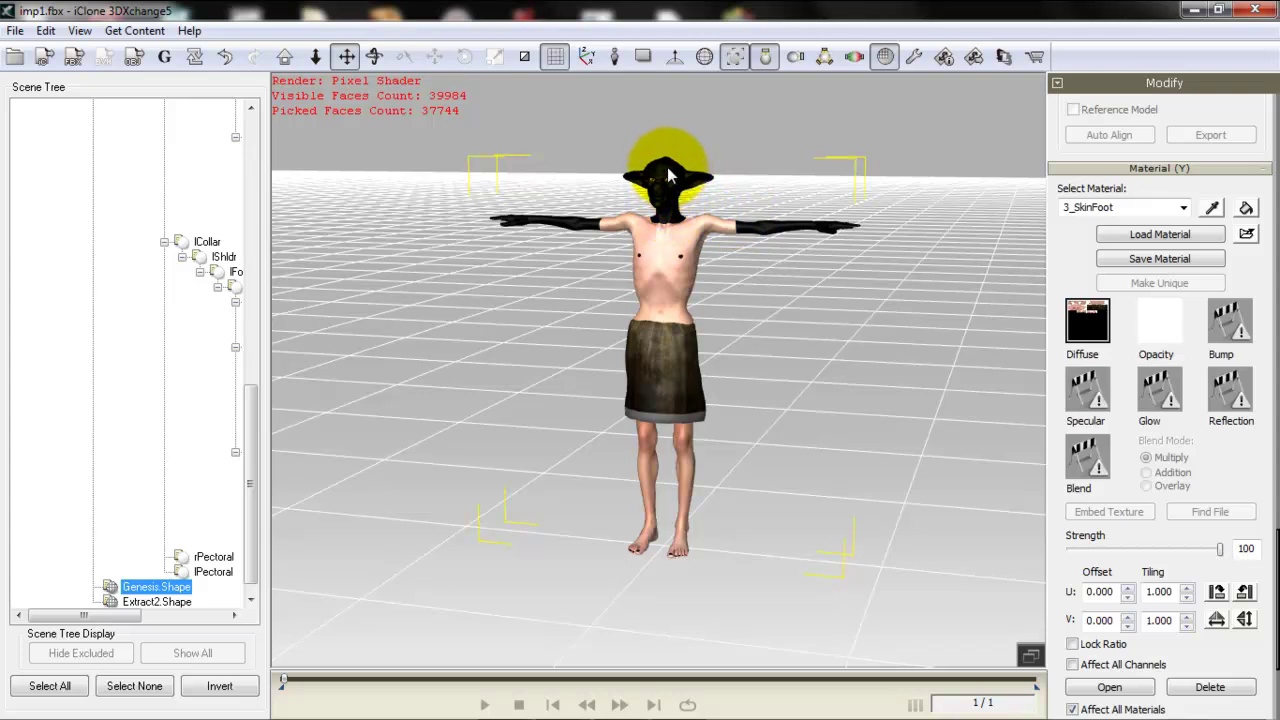
{"action": "left_click", "coordinate": [668, 188]}
{"action": "left_click", "coordinate": [697, 180]}
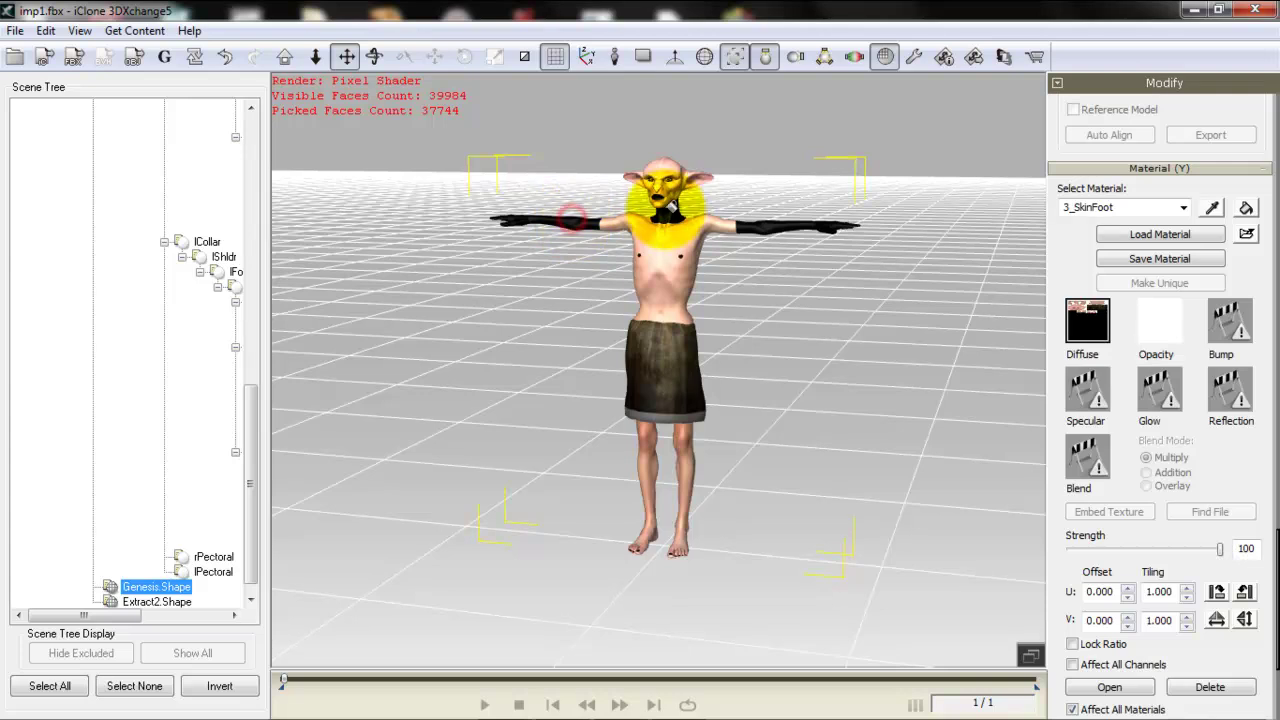
{"action": "left_click", "coordinate": [666, 205]}
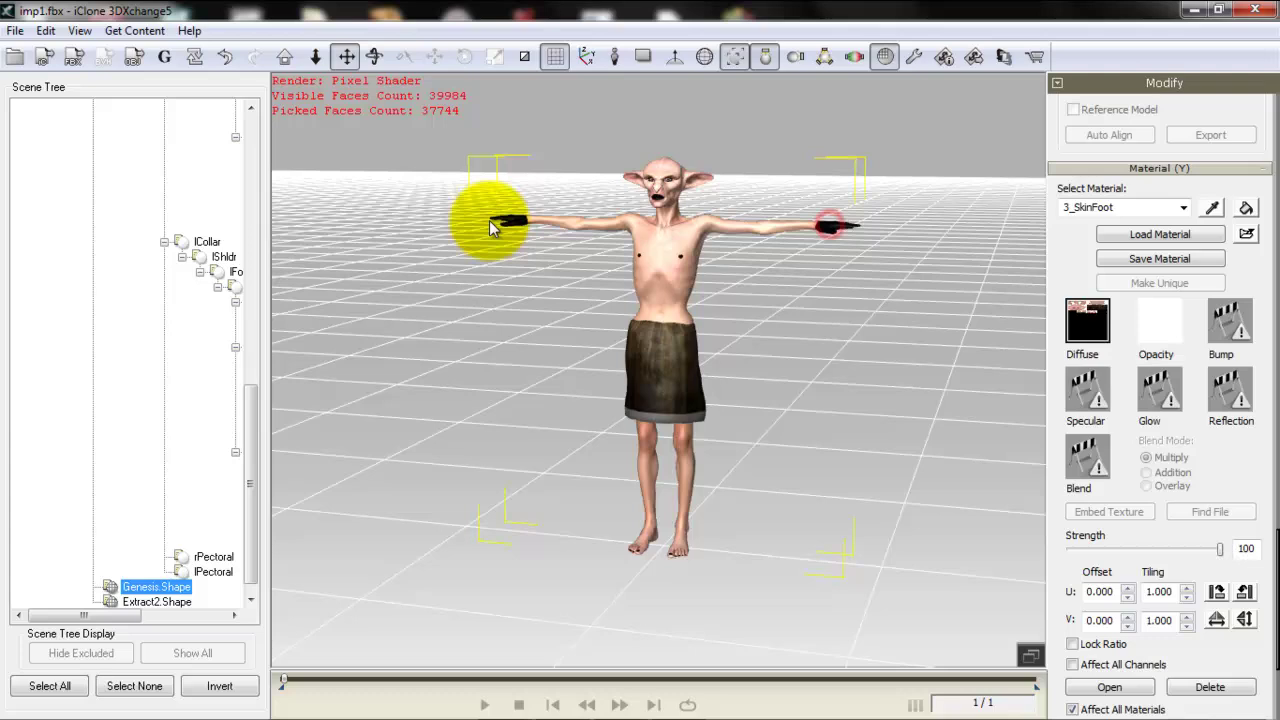
{"action": "left_click", "coordinate": [520, 218]}
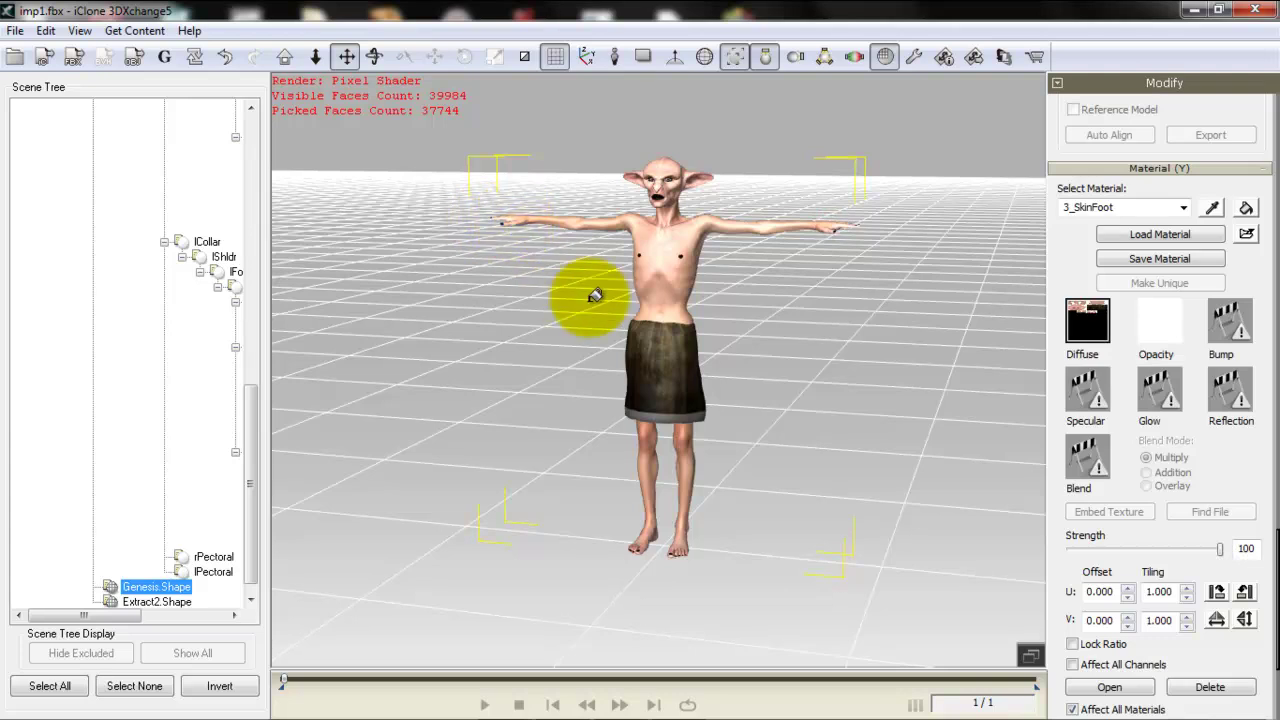
Bring the head and shoulders into view and paint skin over the dark mouth and nipples
{"action": "scroll", "coordinate": [683, 128], "scroll_direction": "up", "scroll_amount": 3}
{"action": "scroll", "coordinate": [683, 128], "scroll_direction": "up", "scroll_amount": 4}
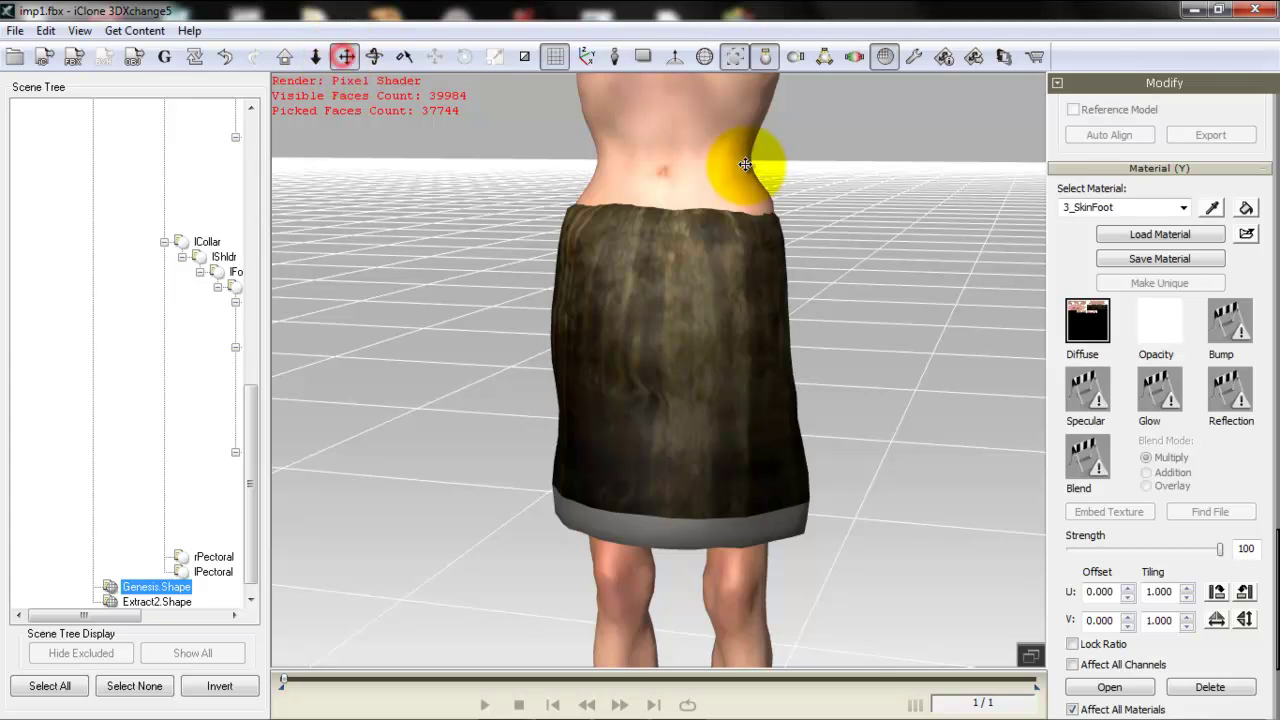
{"action": "left_click_drag", "start_coordinate": [757, 157], "coordinate": [737, 694]}
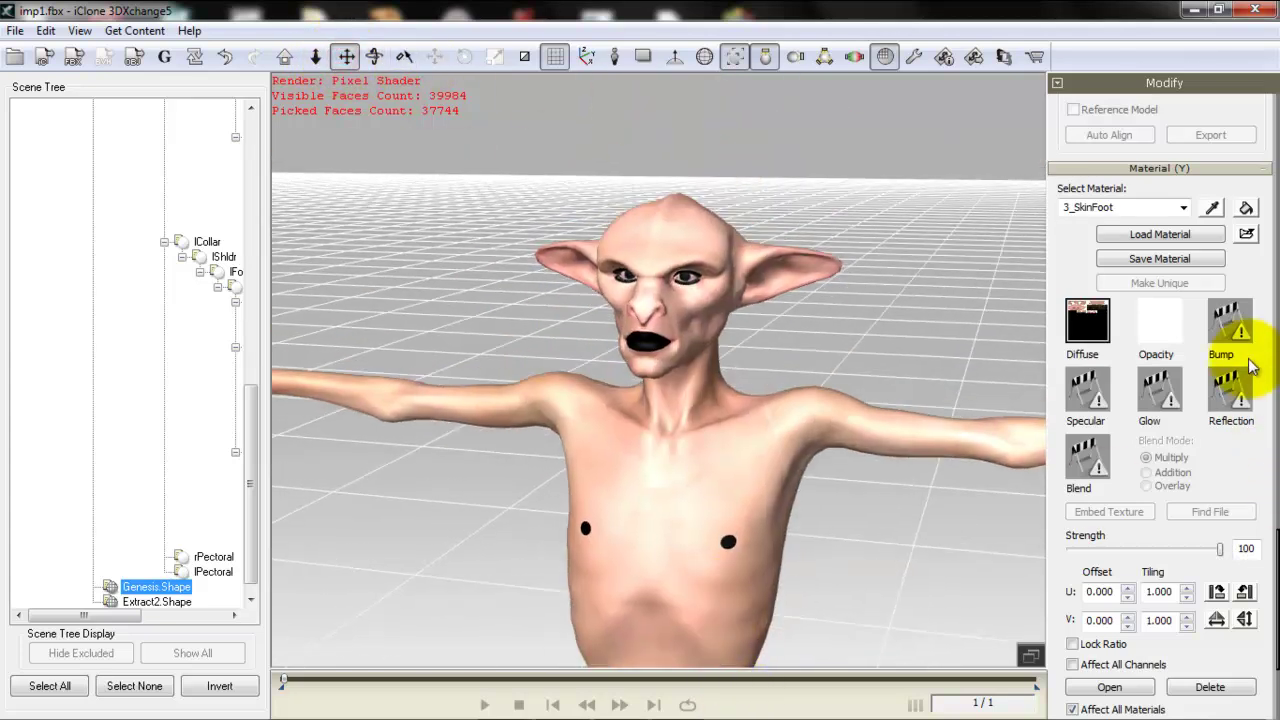
{"action": "left_click", "coordinate": [1246, 207]}
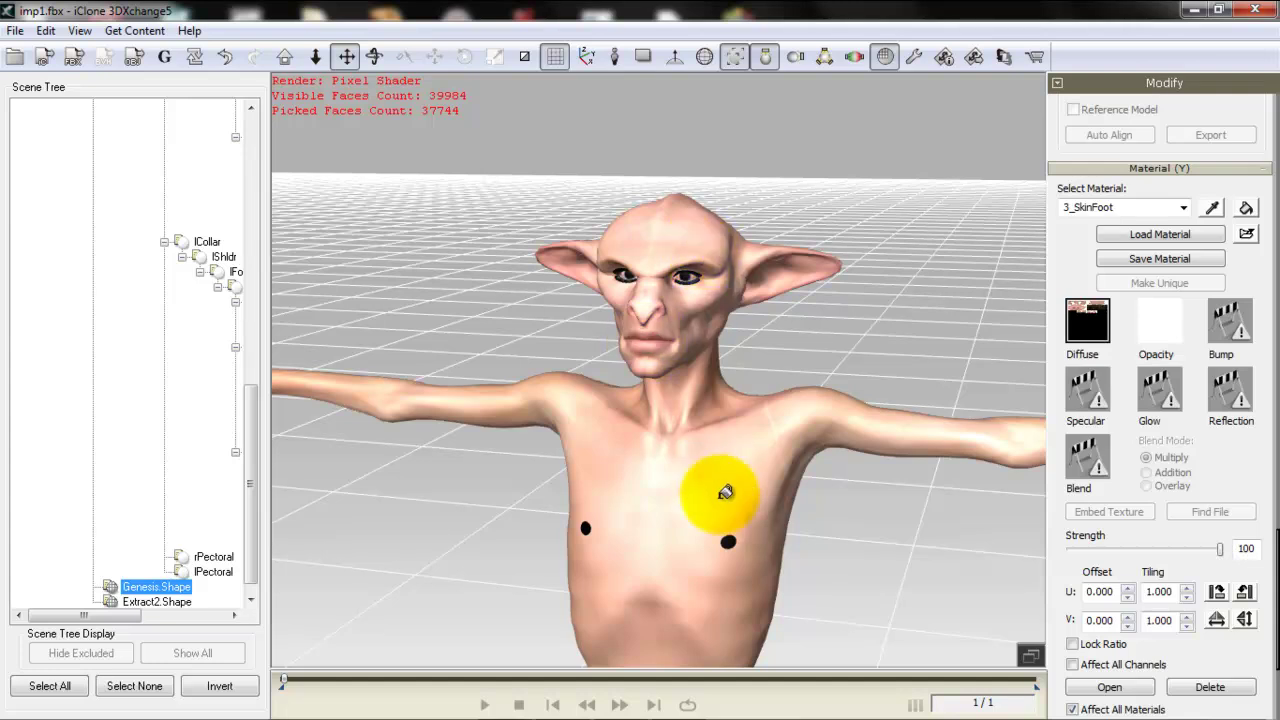
{"action": "left_click", "coordinate": [731, 541]}
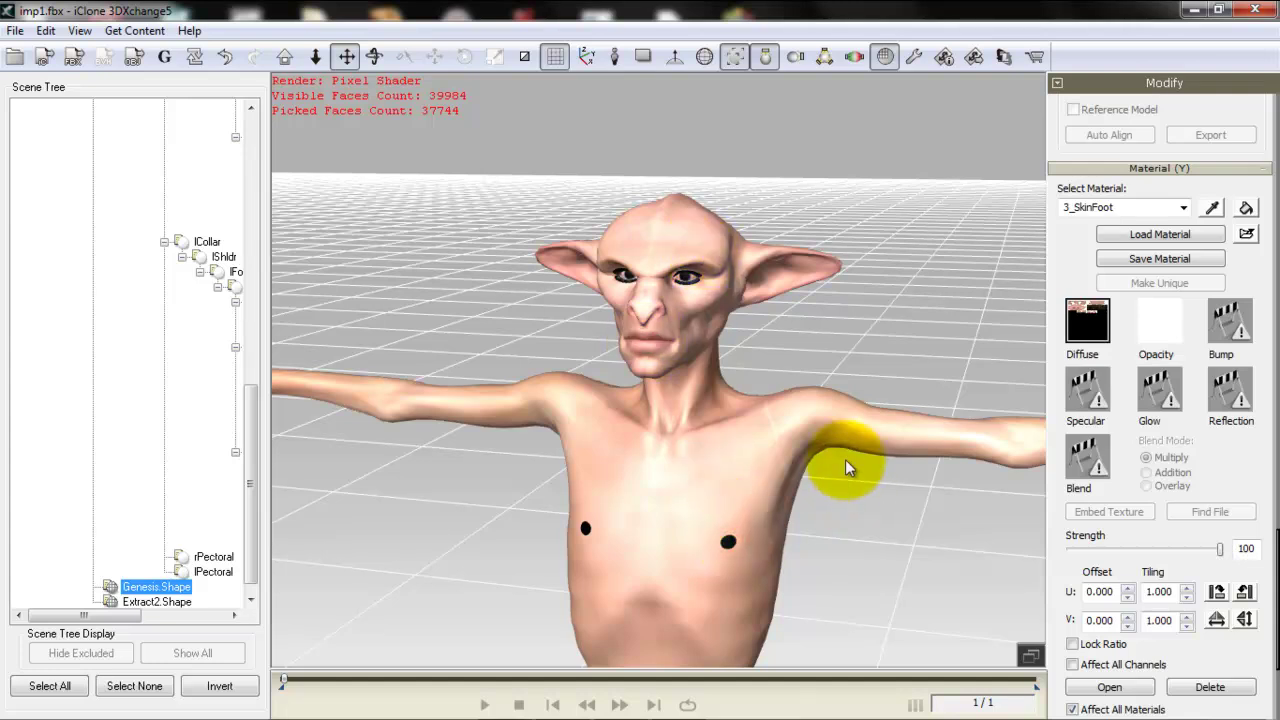
{"action": "left_click", "coordinate": [1212, 207]}
Pick the cornea material from the goatman's eye and embed its texture
{"action": "left_click", "coordinate": [703, 270]}
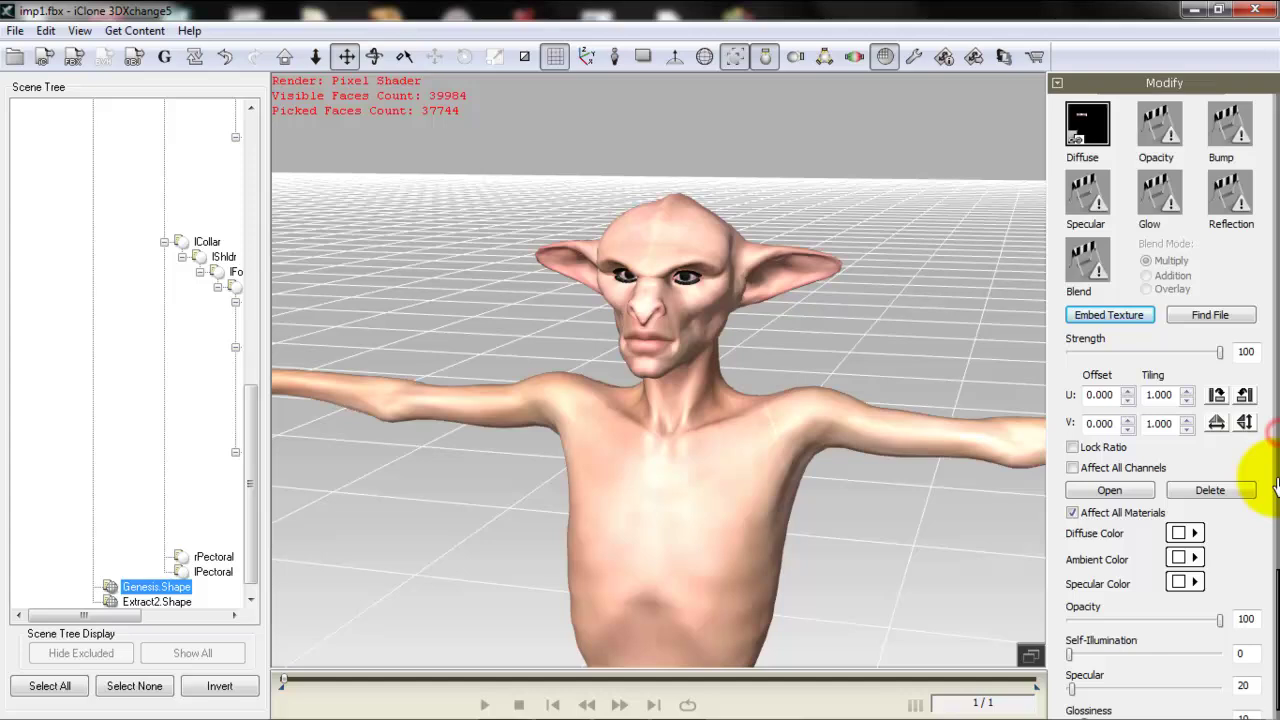
{"action": "scroll", "coordinate": [1276, 485], "scroll_direction": "down", "scroll_amount": 1}
{"action": "left_click", "coordinate": [1110, 307]}
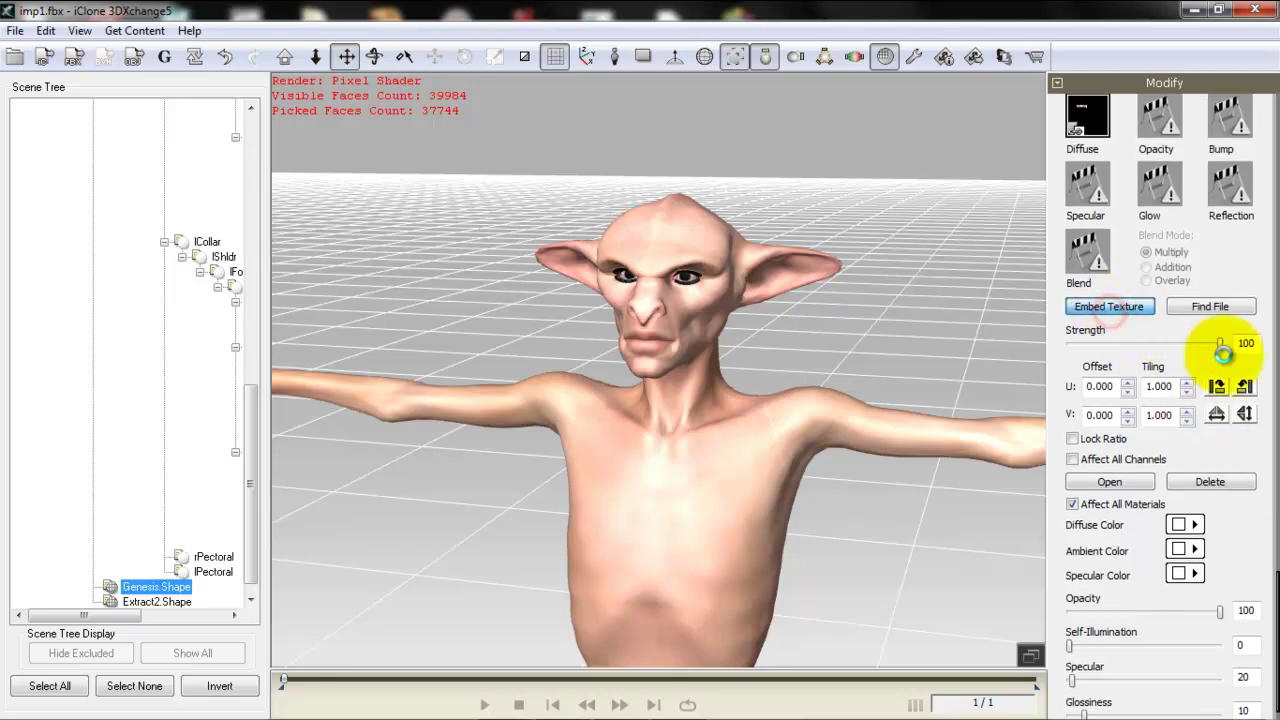
{"action": "left_click_drag", "start_coordinate": [1270, 480], "coordinate": [1268, 412]}
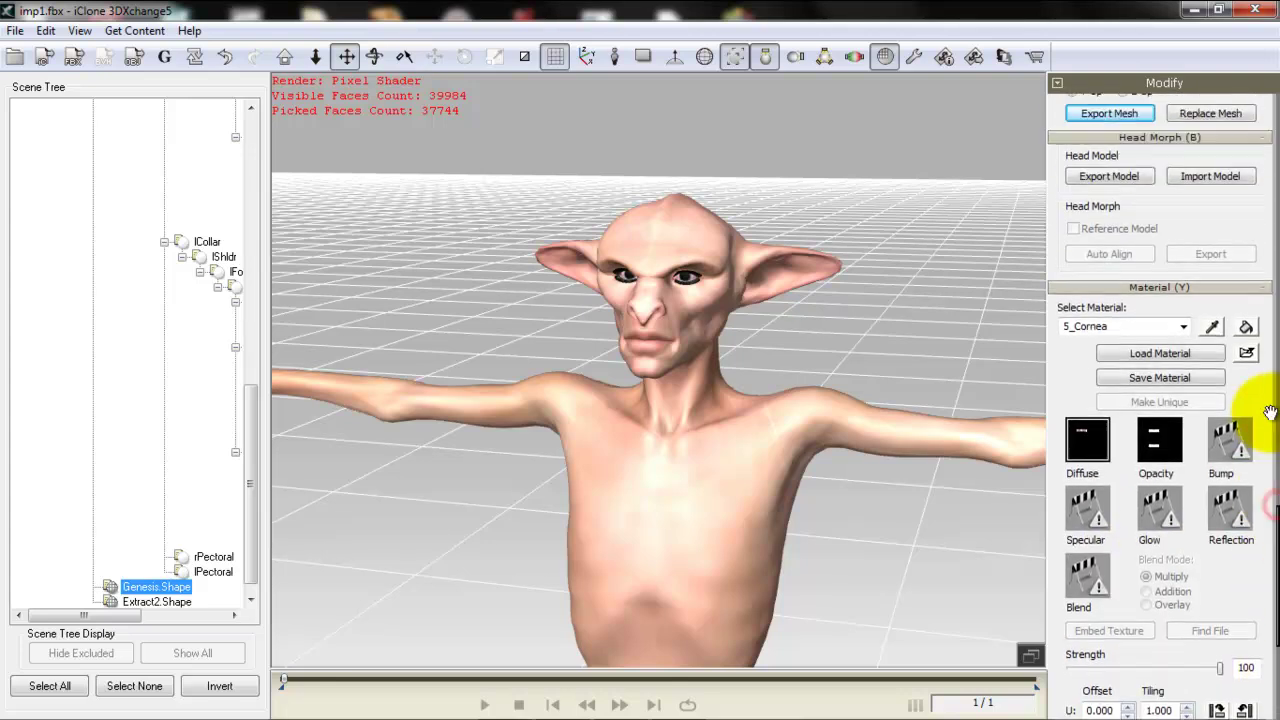
Pick the eye material from the model, switch to 6_Eyelash, and embed its texture
{"action": "left_click", "coordinate": [1212, 326]}
{"action": "left_click", "coordinate": [697, 272]}
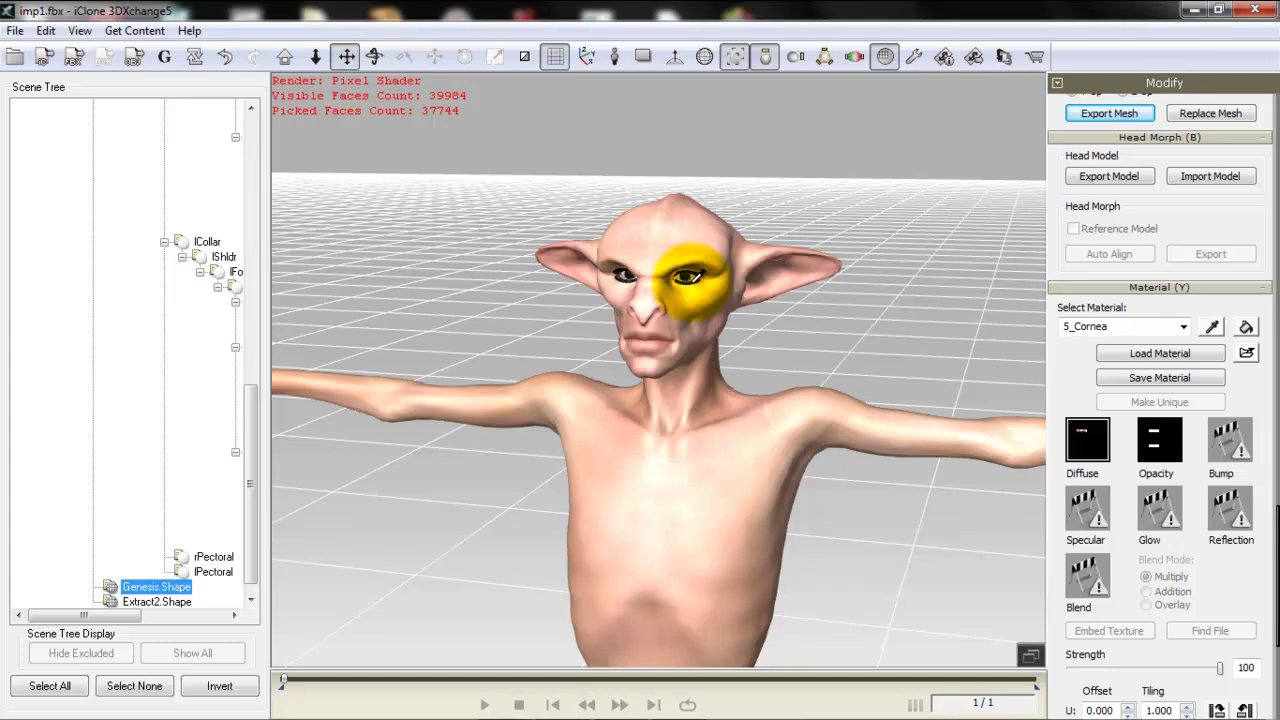
{"action": "left_click", "coordinate": [697, 285]}
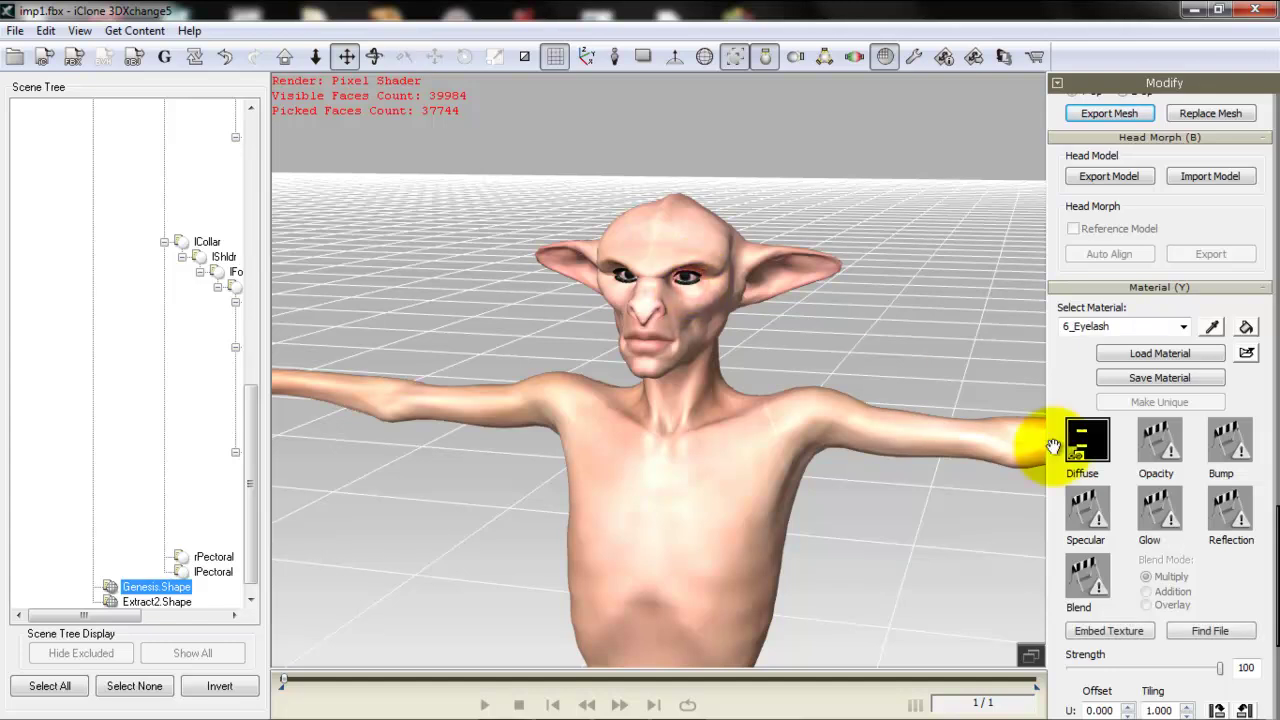
{"action": "left_click", "coordinate": [1103, 631]}
{"action": "scroll", "coordinate": [778, 268], "scroll_direction": "down", "scroll_amount": 5}
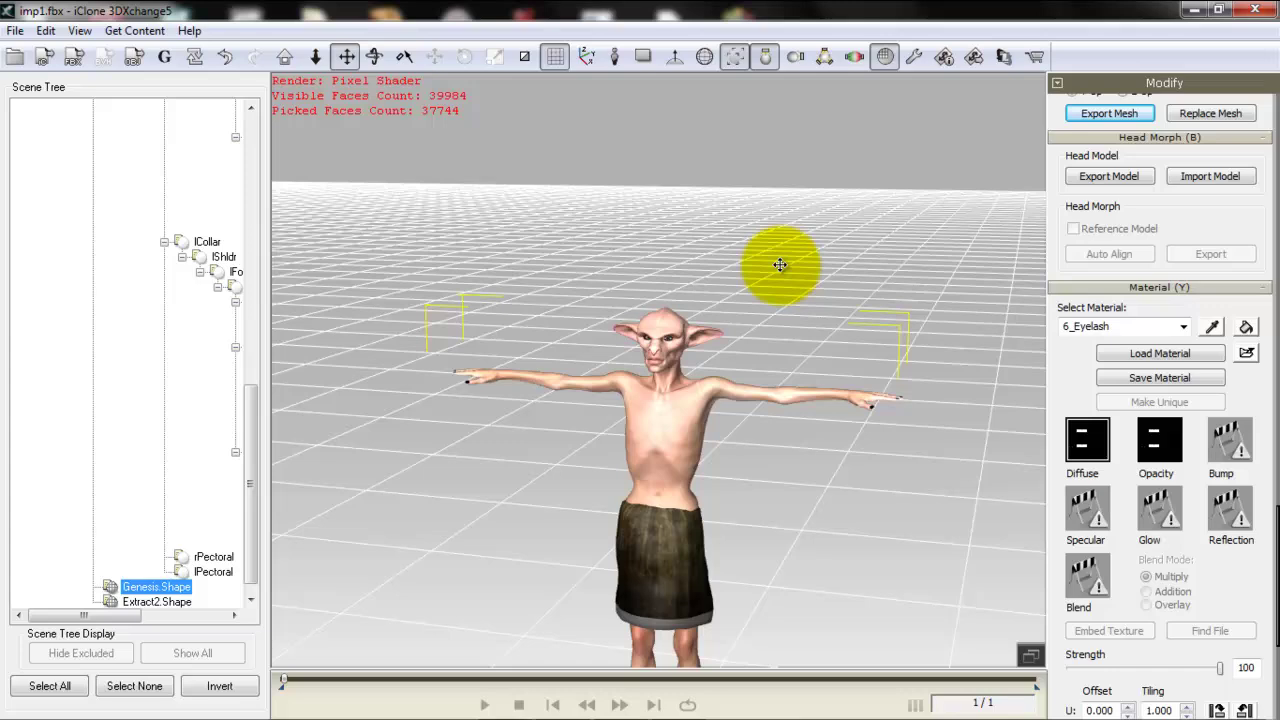
{"action": "scroll", "coordinate": [773, 281], "scroll_direction": "up", "scroll_amount": 5}
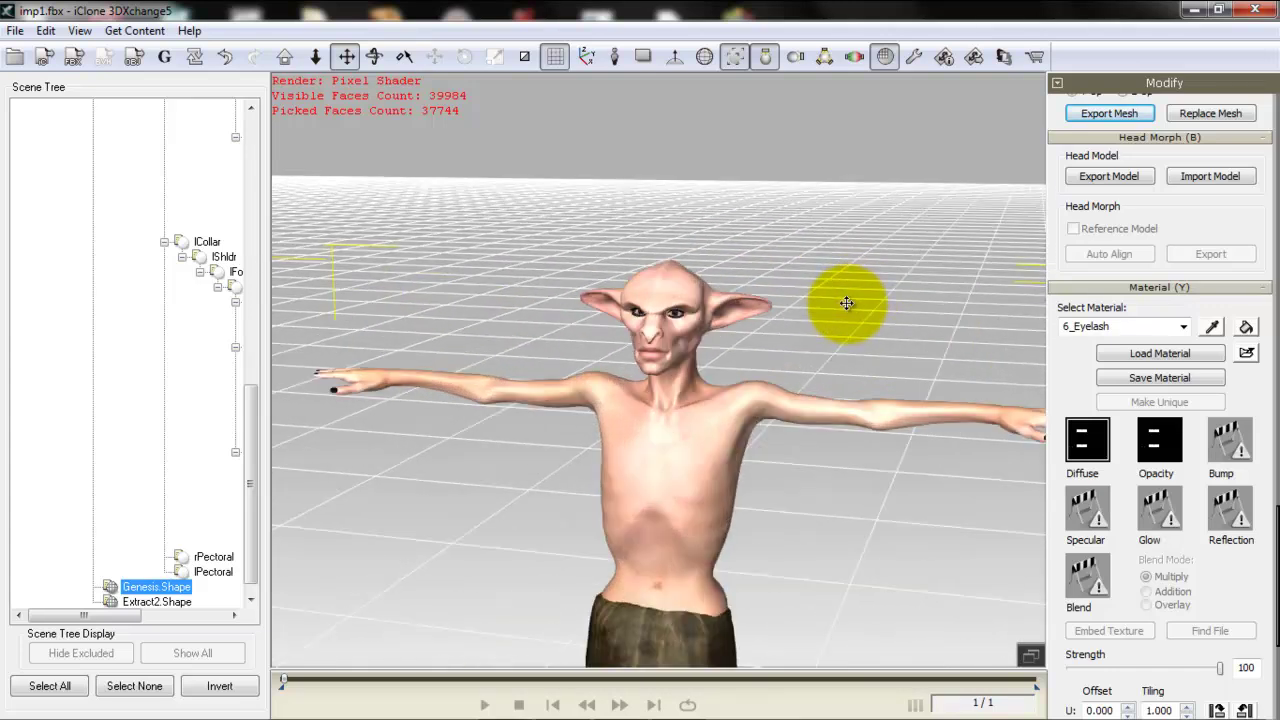
{"action": "scroll", "coordinate": [842, 332], "scroll_direction": "down", "scroll_amount": 5}
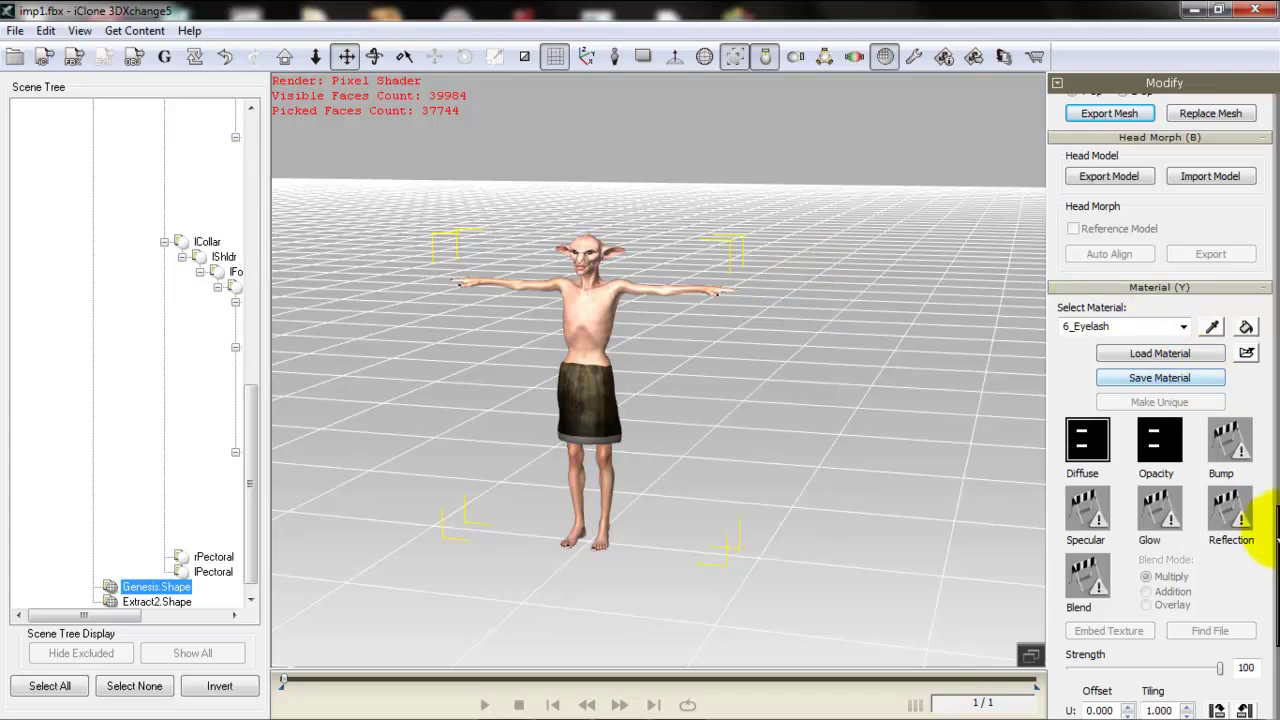
{"action": "scroll", "coordinate": [1276, 537], "scroll_direction": "up", "scroll_amount": 1}
{"action": "scroll", "coordinate": [1270, 533], "scroll_direction": "up", "scroll_amount": 5}
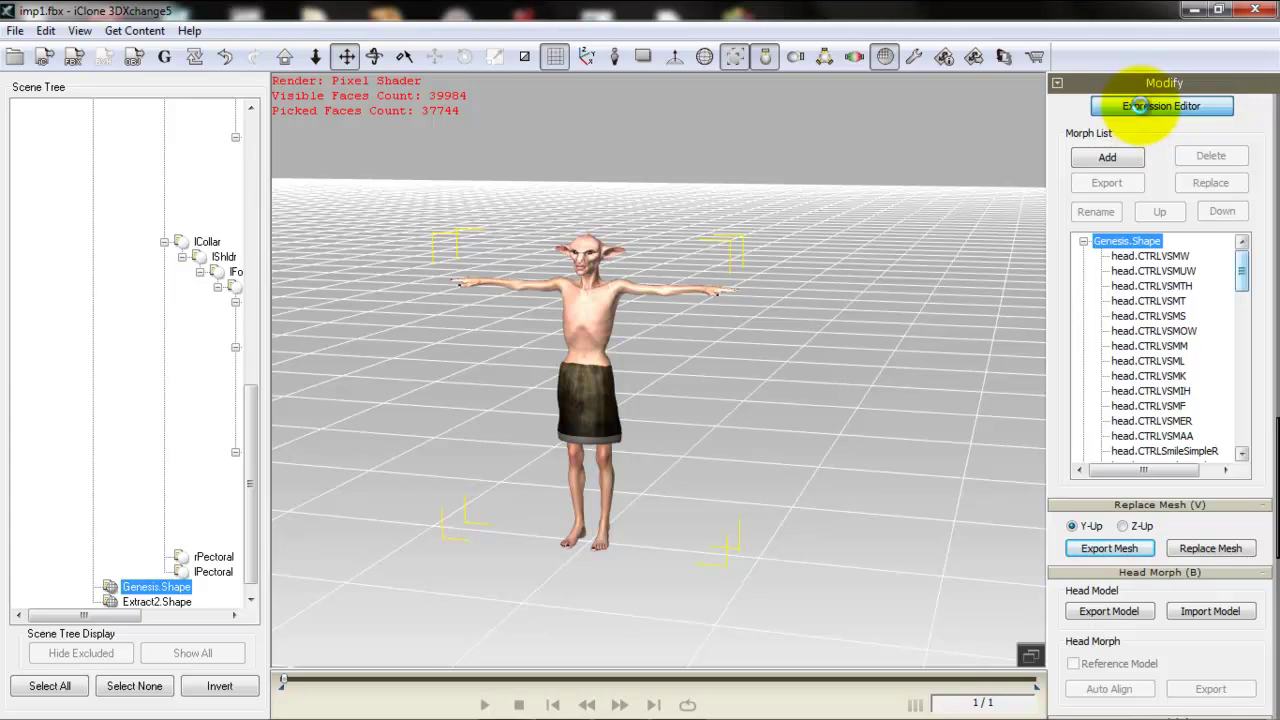
Bring up the Expression Editor, browse the Eye, Jaw, Viseme and Muscle poses, and end on Jaw
{"action": "left_click", "coordinate": [1140, 105]}
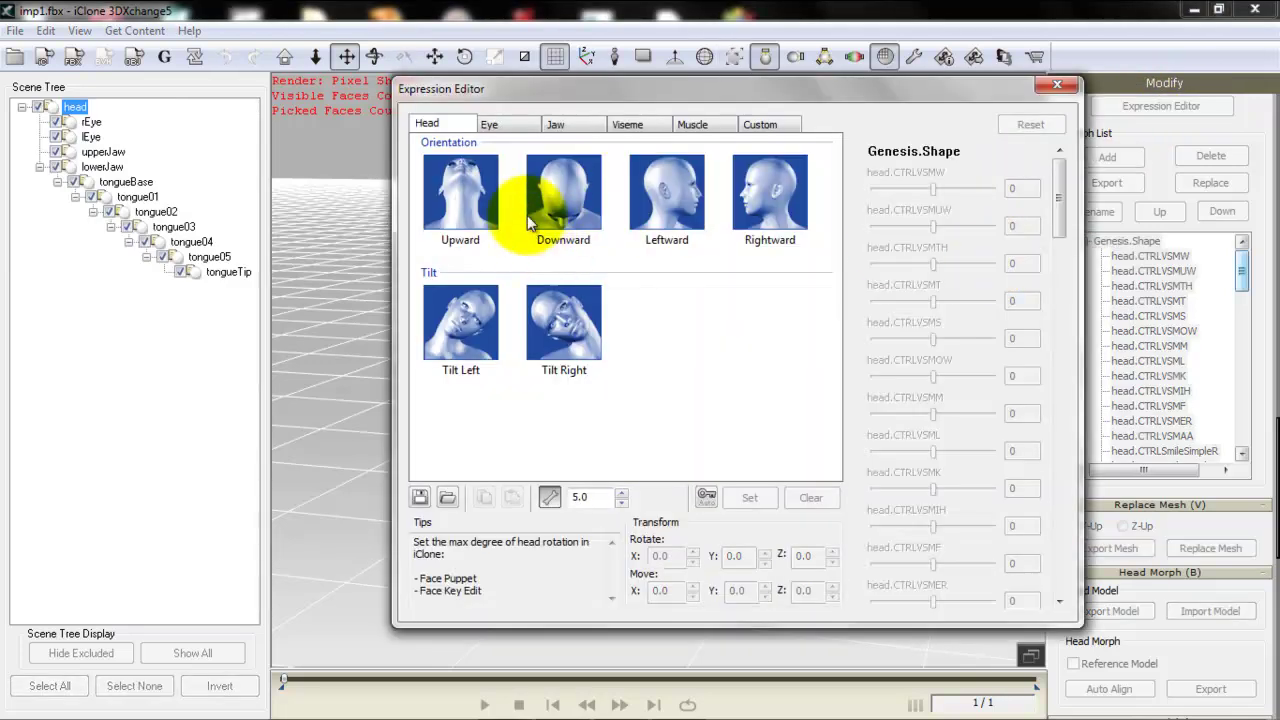
{"action": "left_click", "coordinate": [498, 125]}
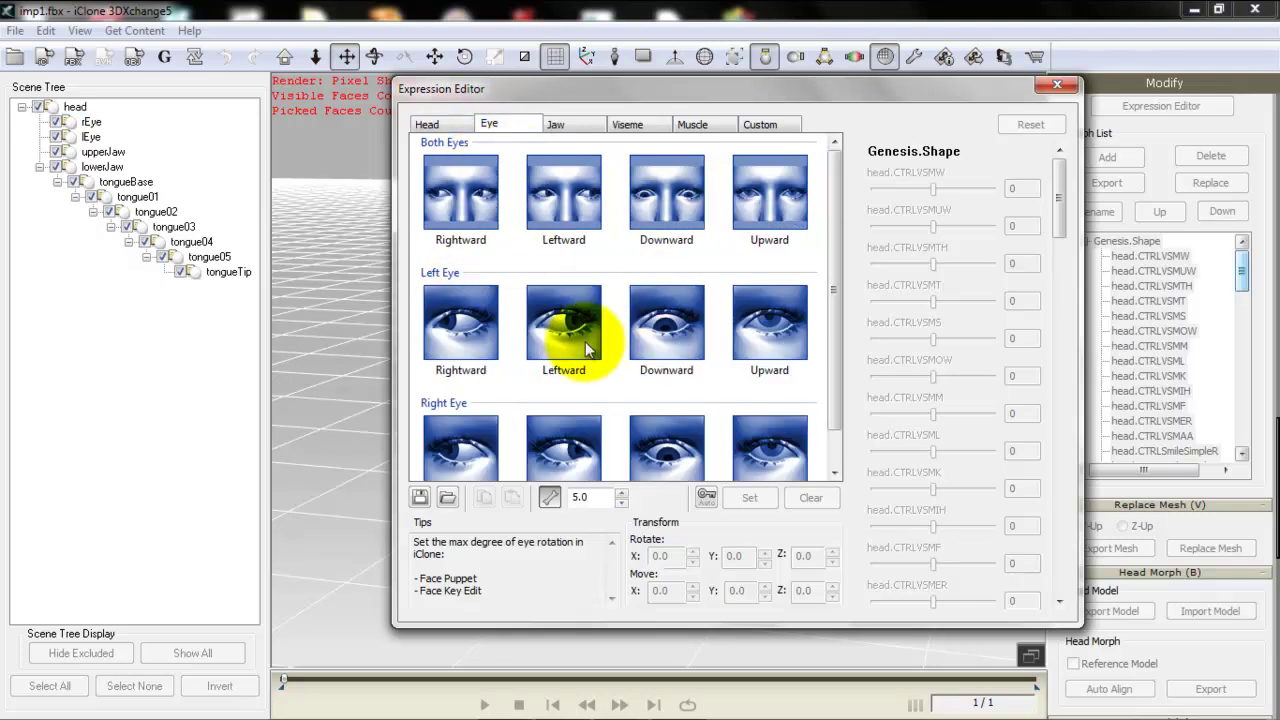
{"action": "left_click", "coordinate": [562, 127]}
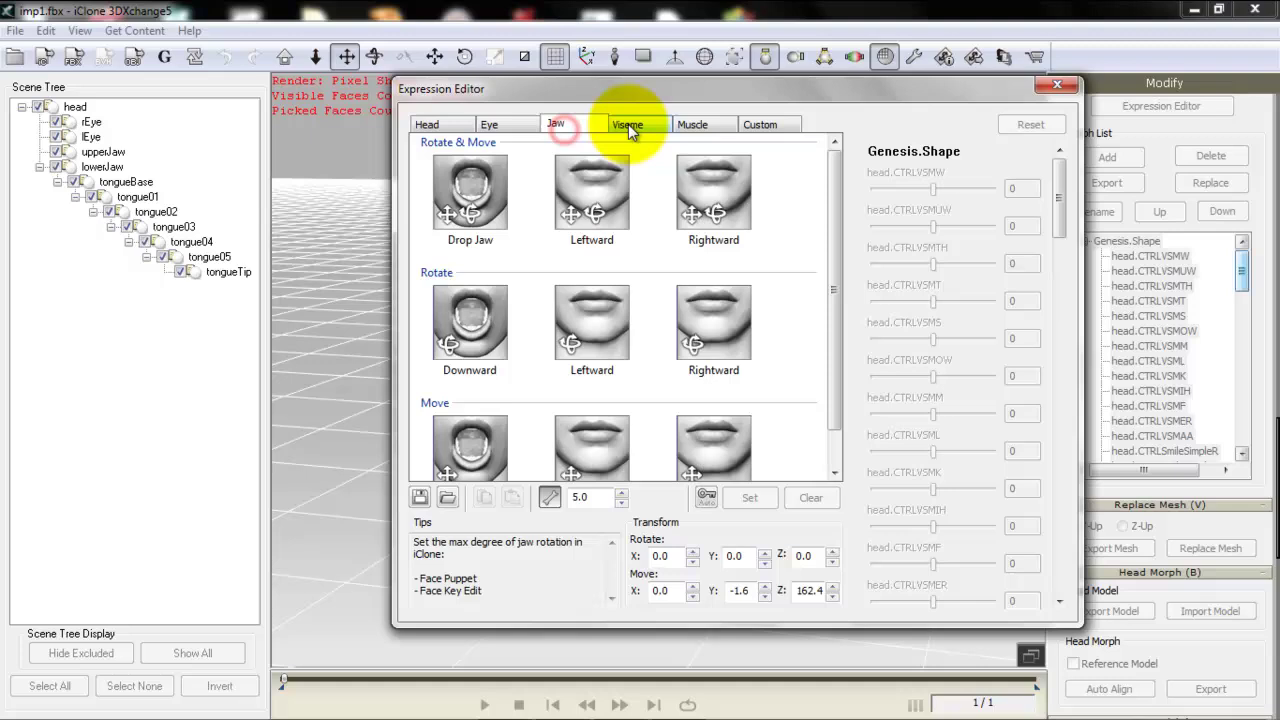
{"action": "left_click", "coordinate": [628, 124]}
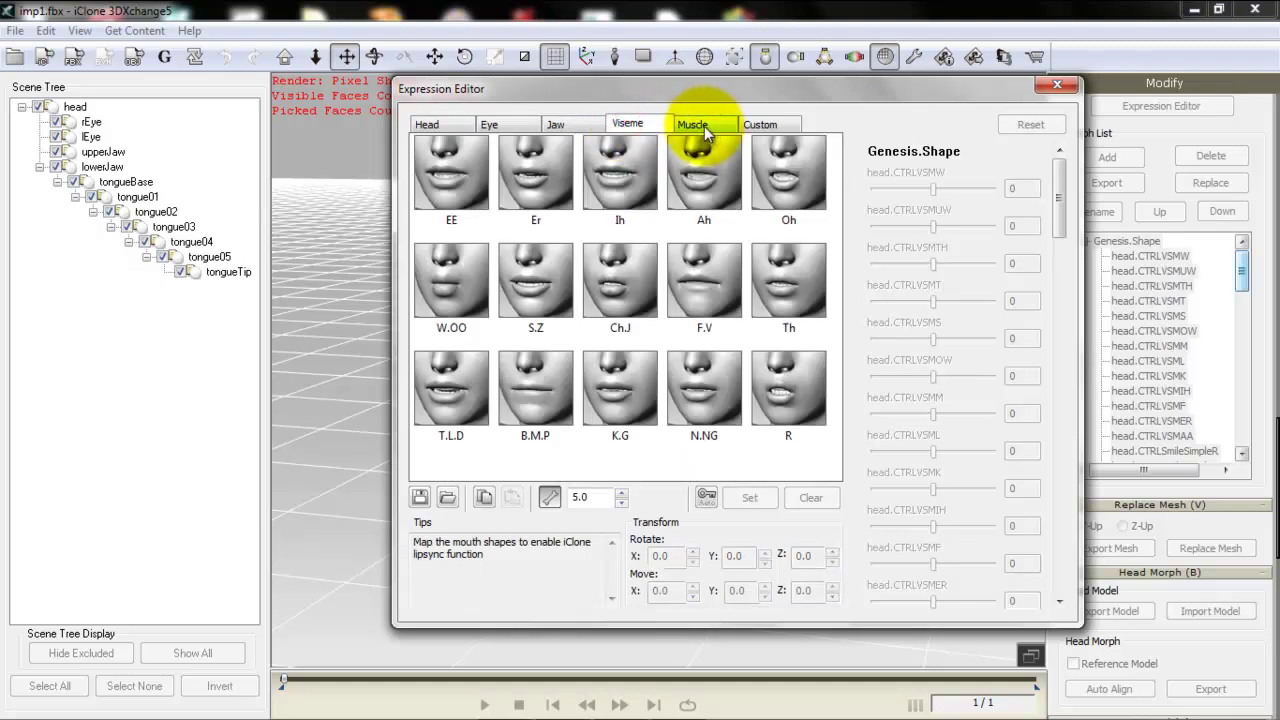
{"action": "left_click", "coordinate": [704, 126]}
{"action": "left_click", "coordinate": [622, 125]}
{"action": "left_click", "coordinate": [567, 125]}
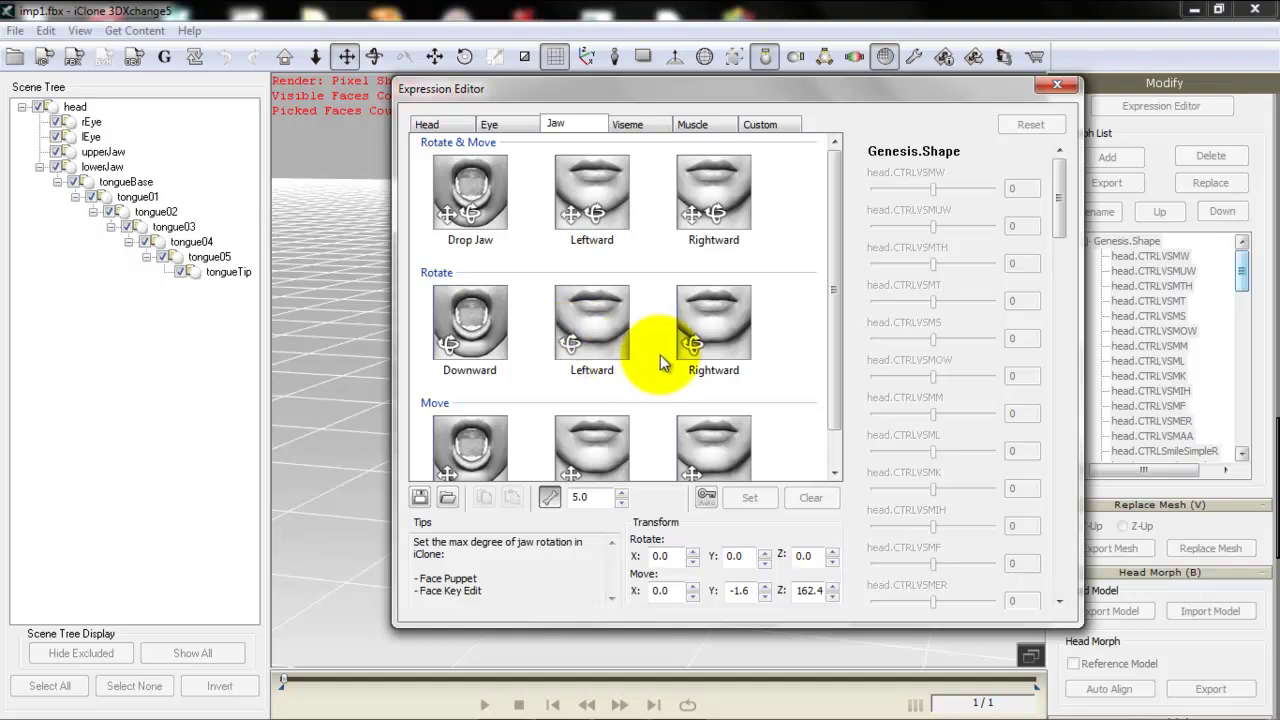
{"action": "left_click_drag", "start_coordinate": [833, 347], "coordinate": [839, 241]}
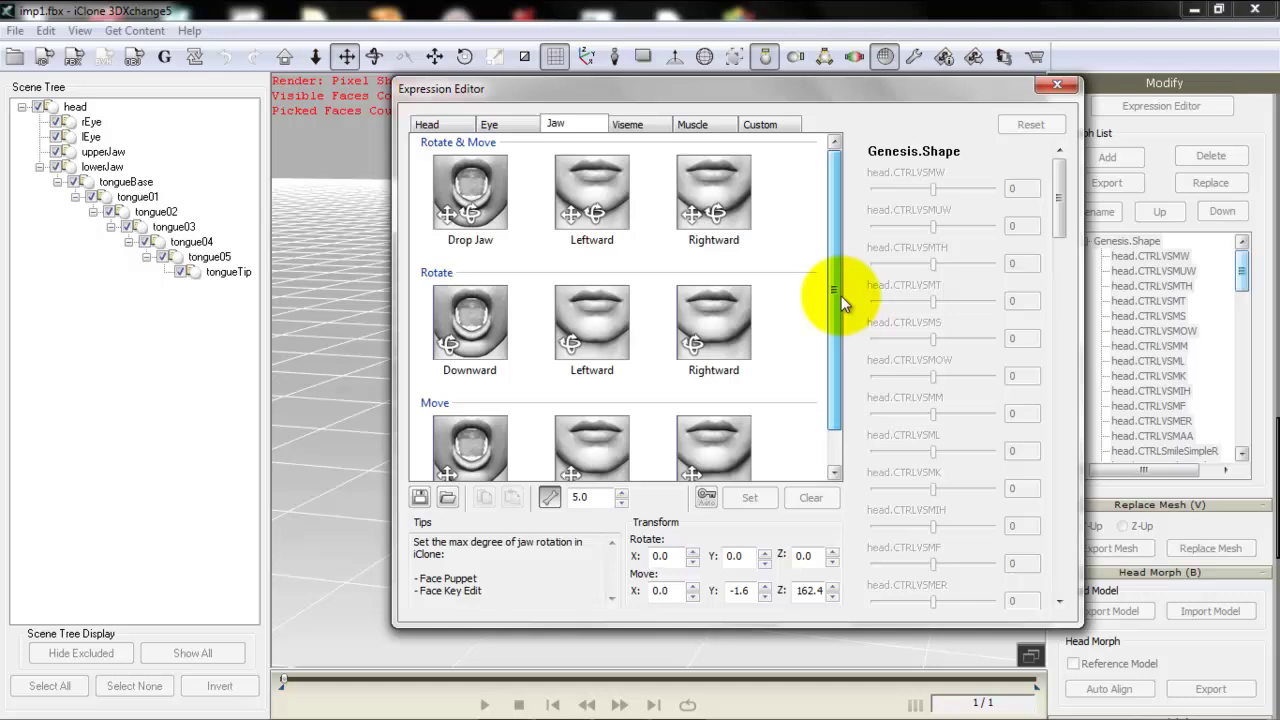
{"action": "left_click_drag", "start_coordinate": [838, 338], "coordinate": [835, 295]}
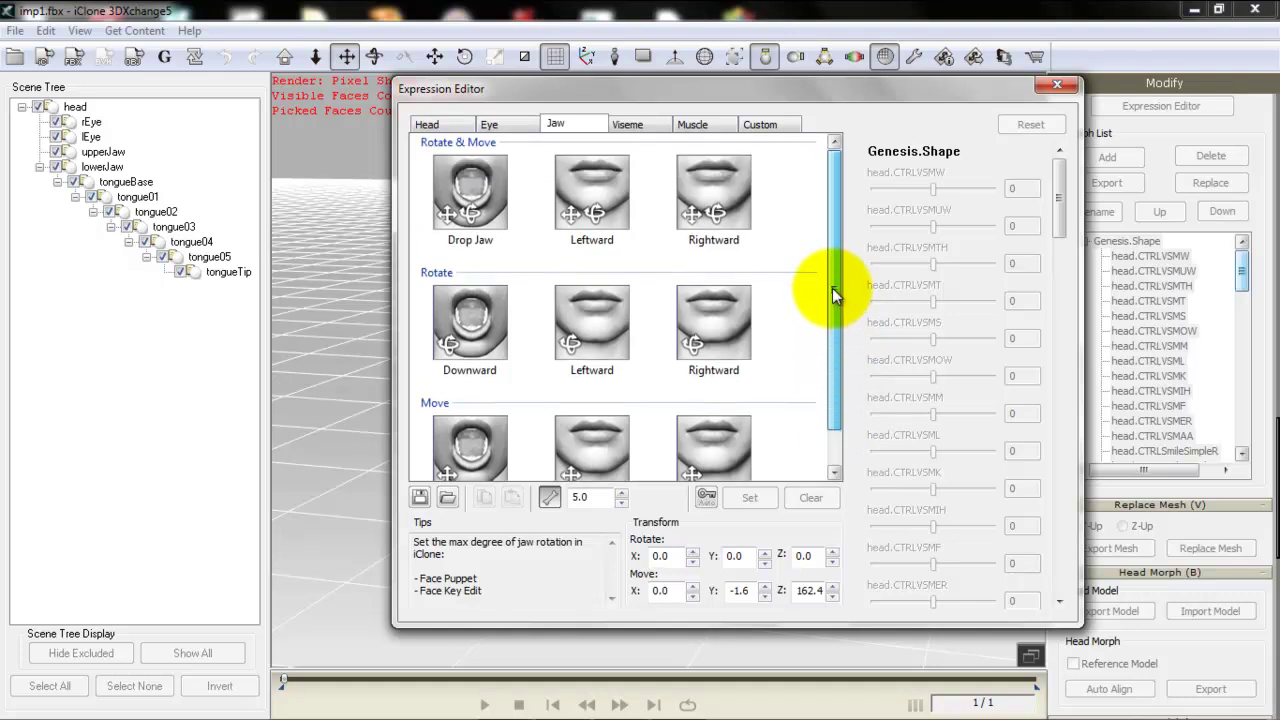
Load the dazdefault1 facial animation profile into the Expression Editor
{"action": "left_click", "coordinate": [446, 499]}
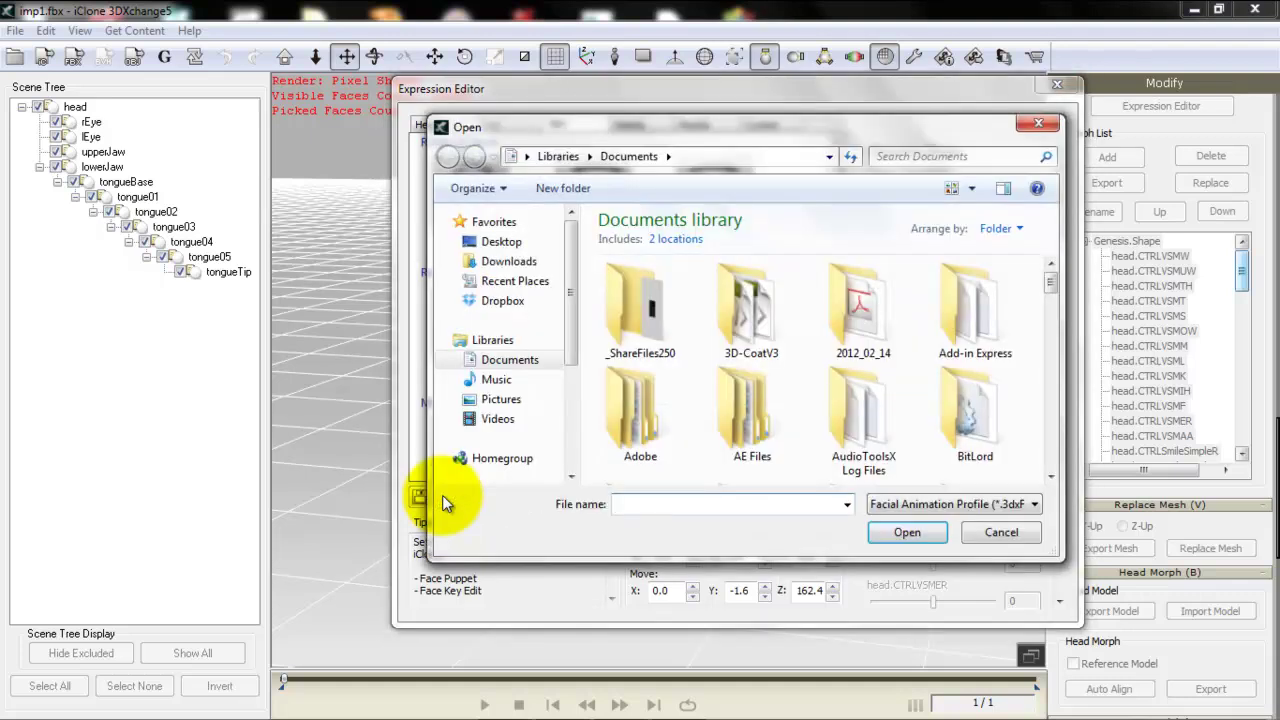
{"action": "left_click_drag", "start_coordinate": [1052, 285], "coordinate": [1050, 487]}
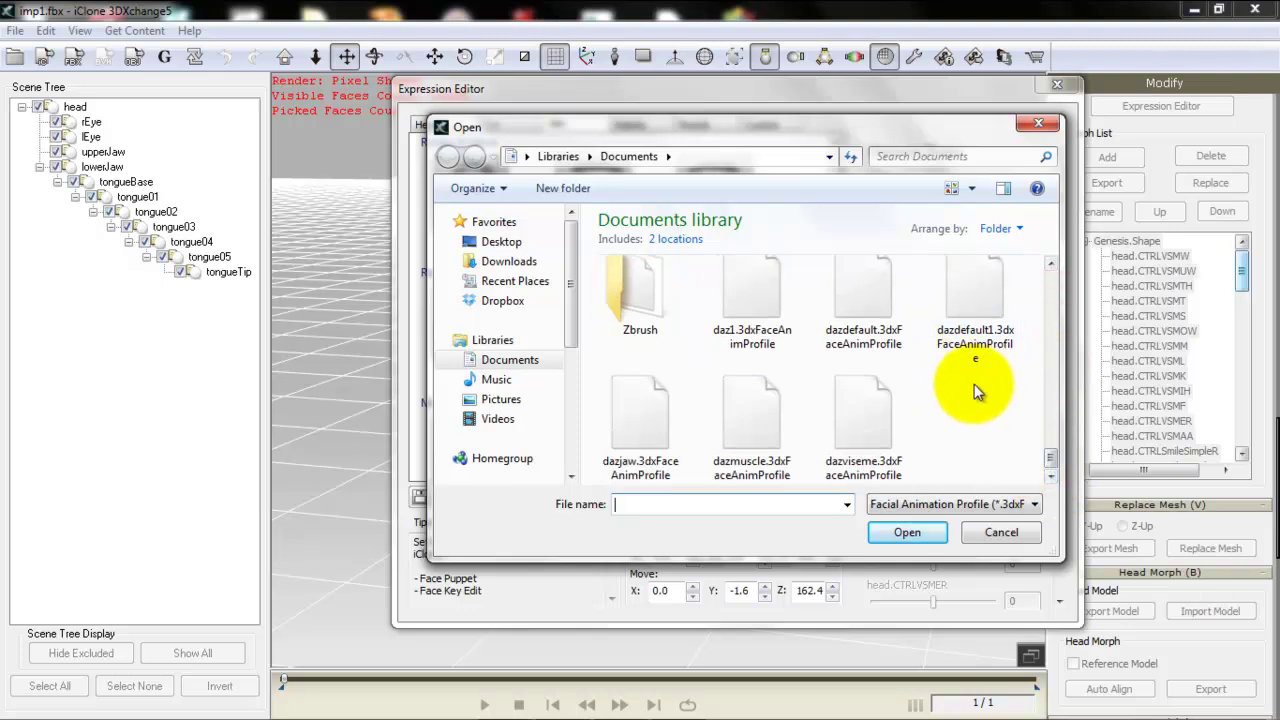
{"action": "left_click", "coordinate": [866, 290]}
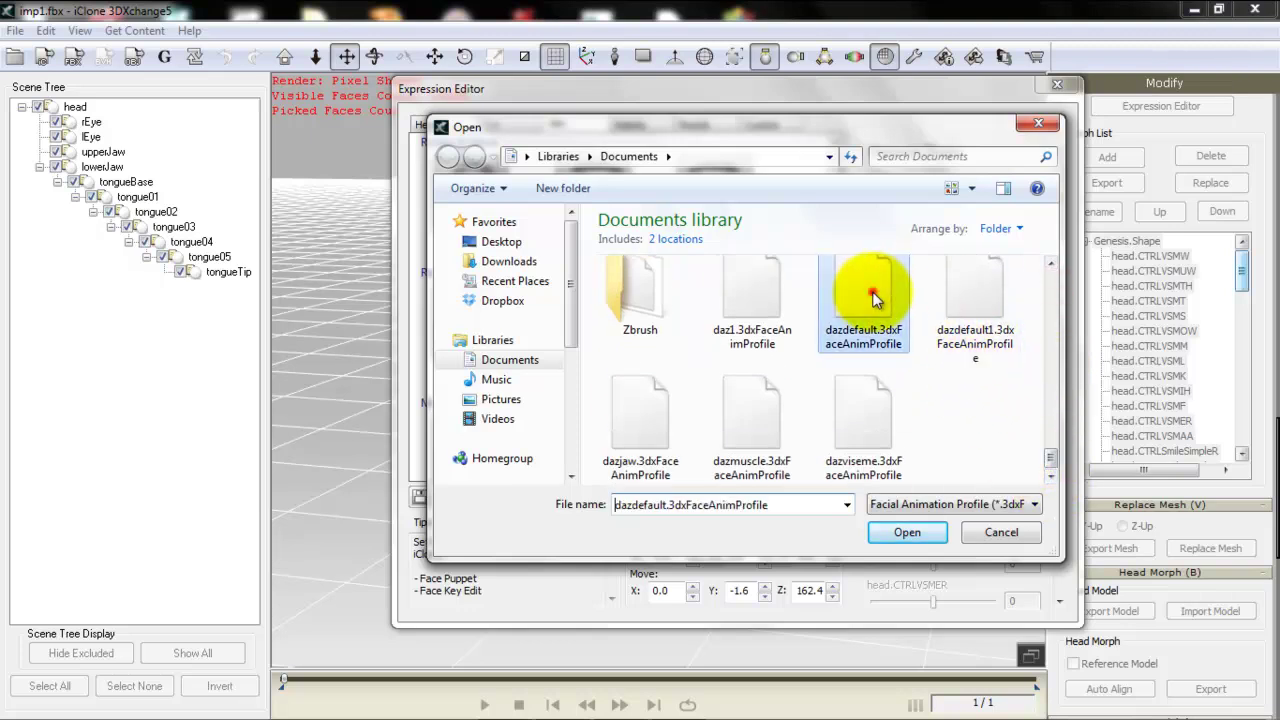
{"action": "left_click", "coordinate": [967, 322]}
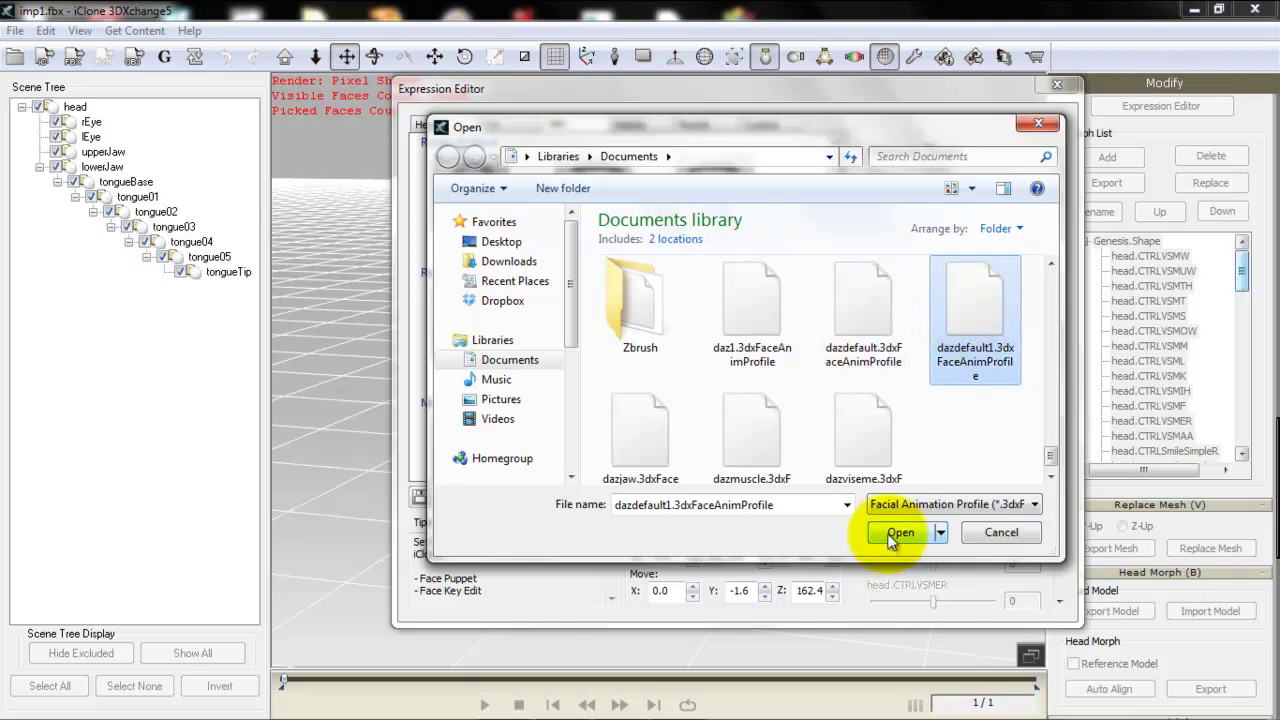
{"action": "left_click", "coordinate": [896, 533]}
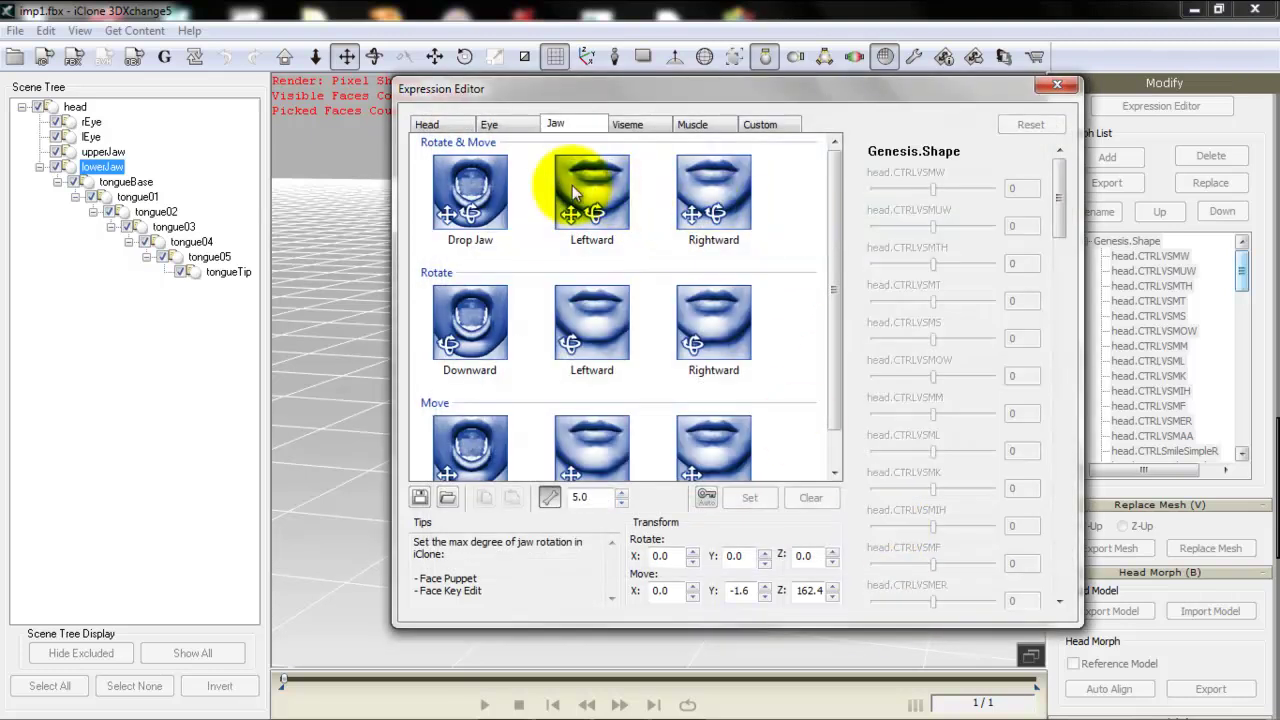
Frame the goatman's head and preview the Drop Jaw, Downward, Move Left and Leftward jaw poses
{"action": "left_click_drag", "start_coordinate": [544, 95], "coordinate": [844, 110]}
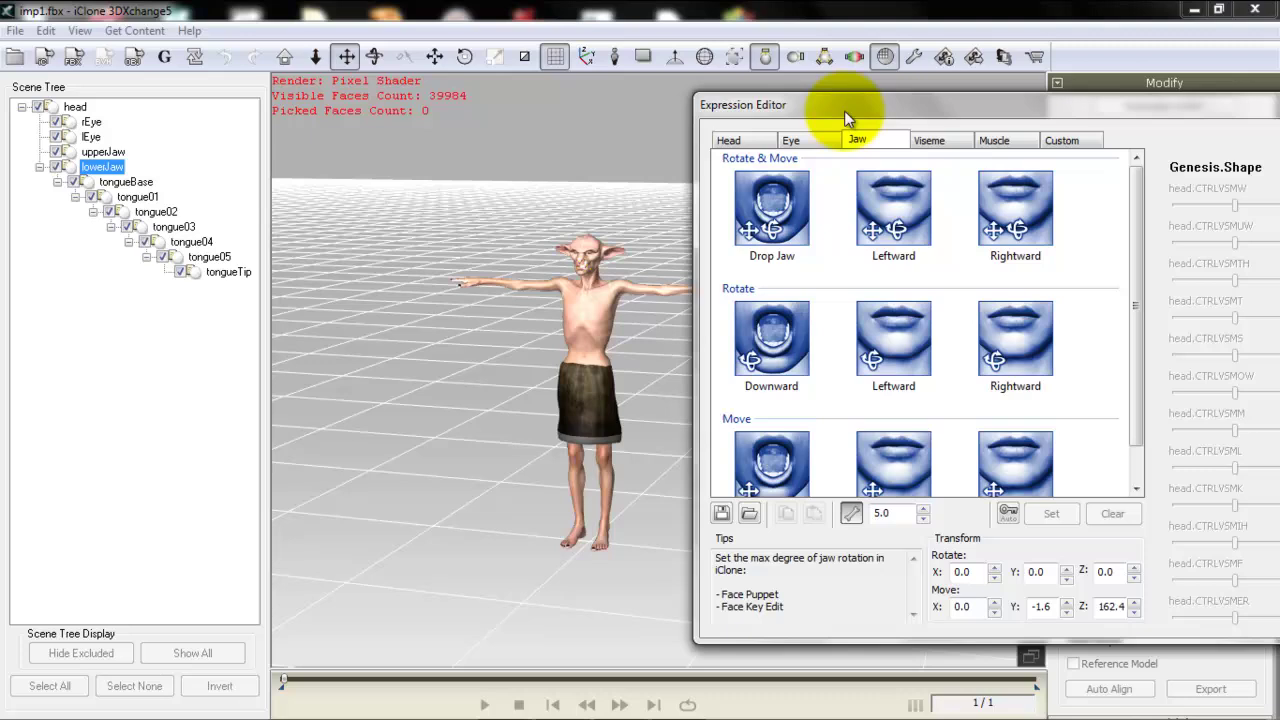
{"action": "left_click", "coordinate": [315, 56]}
{"action": "left_click_drag", "start_coordinate": [518, 347], "coordinate": [466, 51]}
{"action": "left_click", "coordinate": [345, 56]}
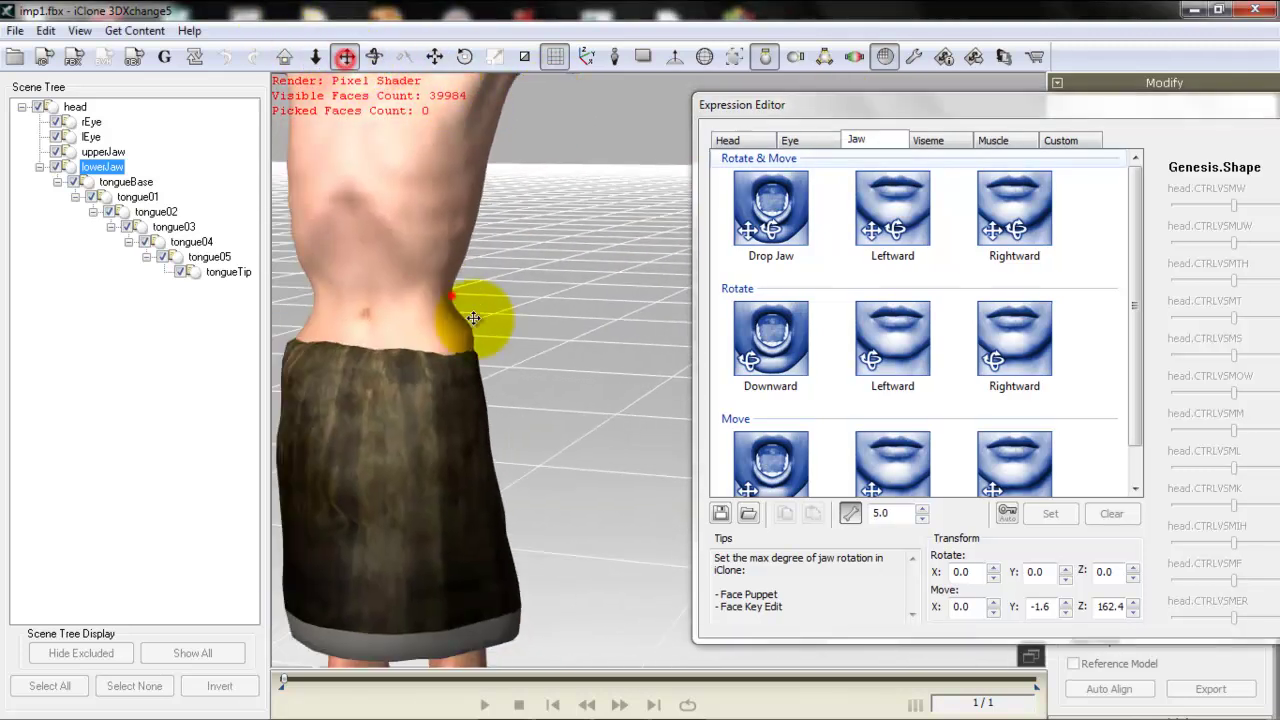
{"action": "left_click_drag", "start_coordinate": [473, 317], "coordinate": [634, 591]}
{"action": "left_click", "coordinate": [771, 225]}
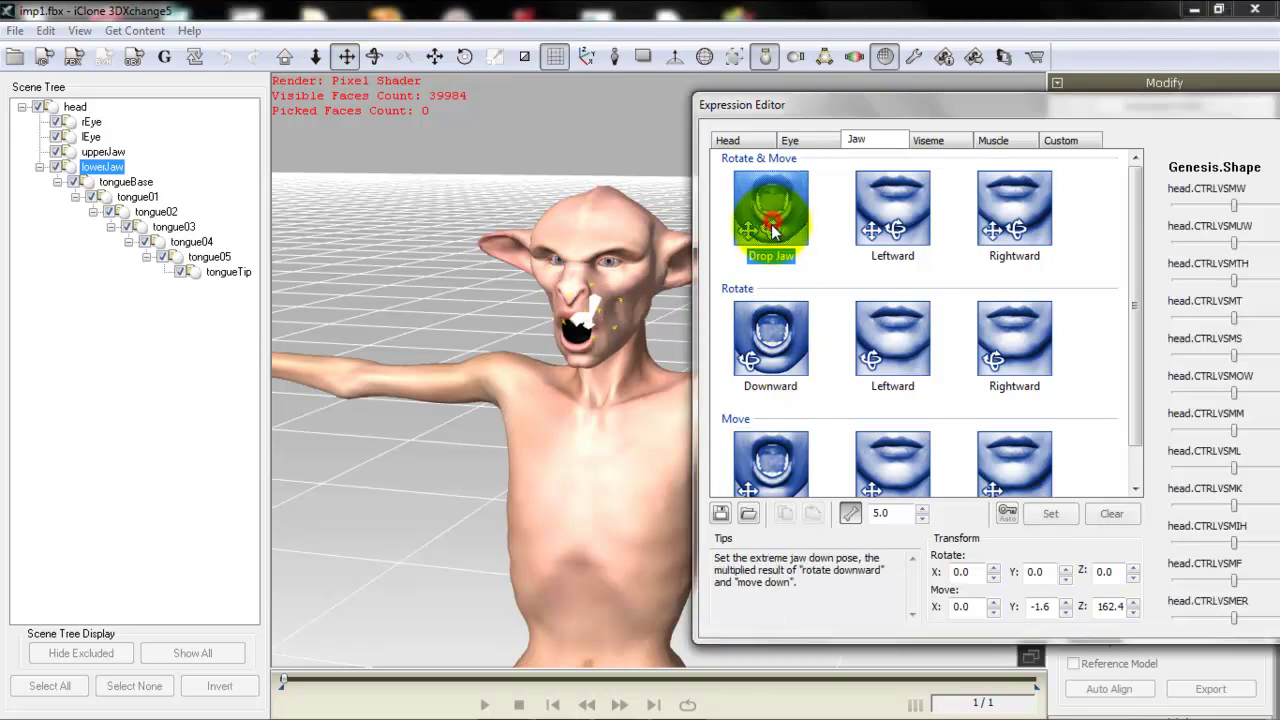
{"action": "left_click", "coordinate": [771, 350]}
{"action": "left_click", "coordinate": [868, 470]}
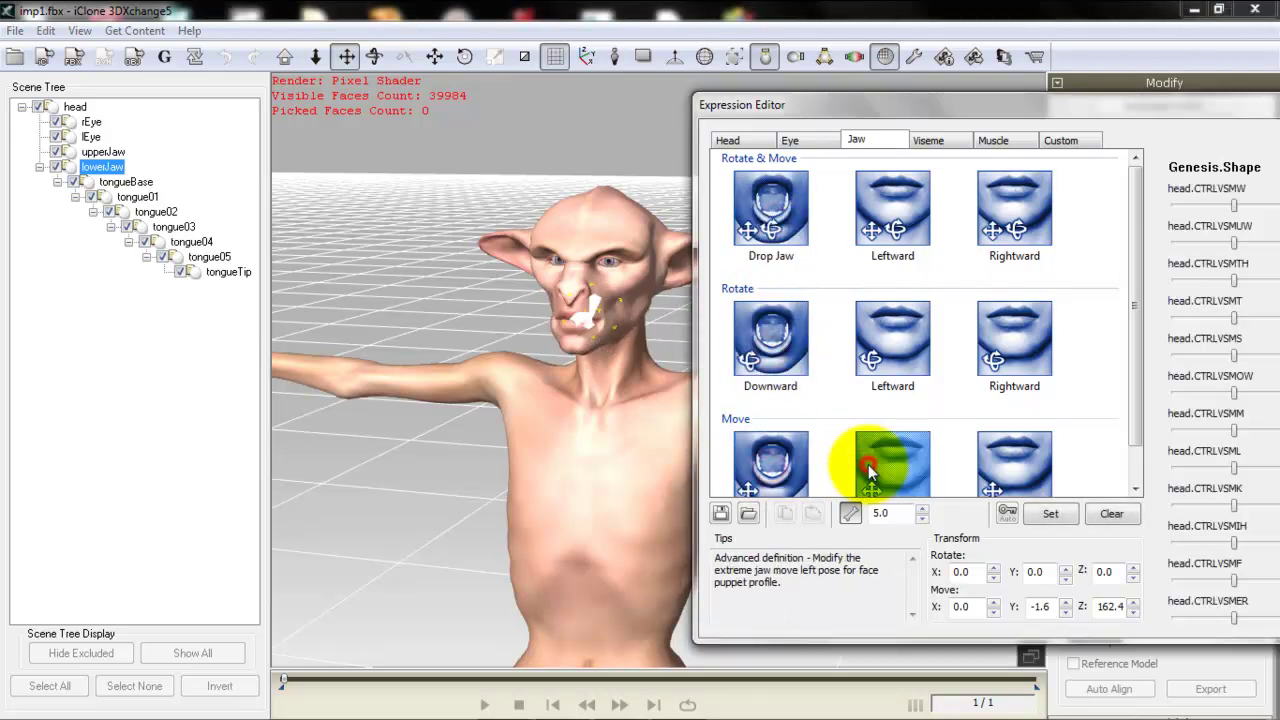
{"action": "left_click", "coordinate": [876, 330]}
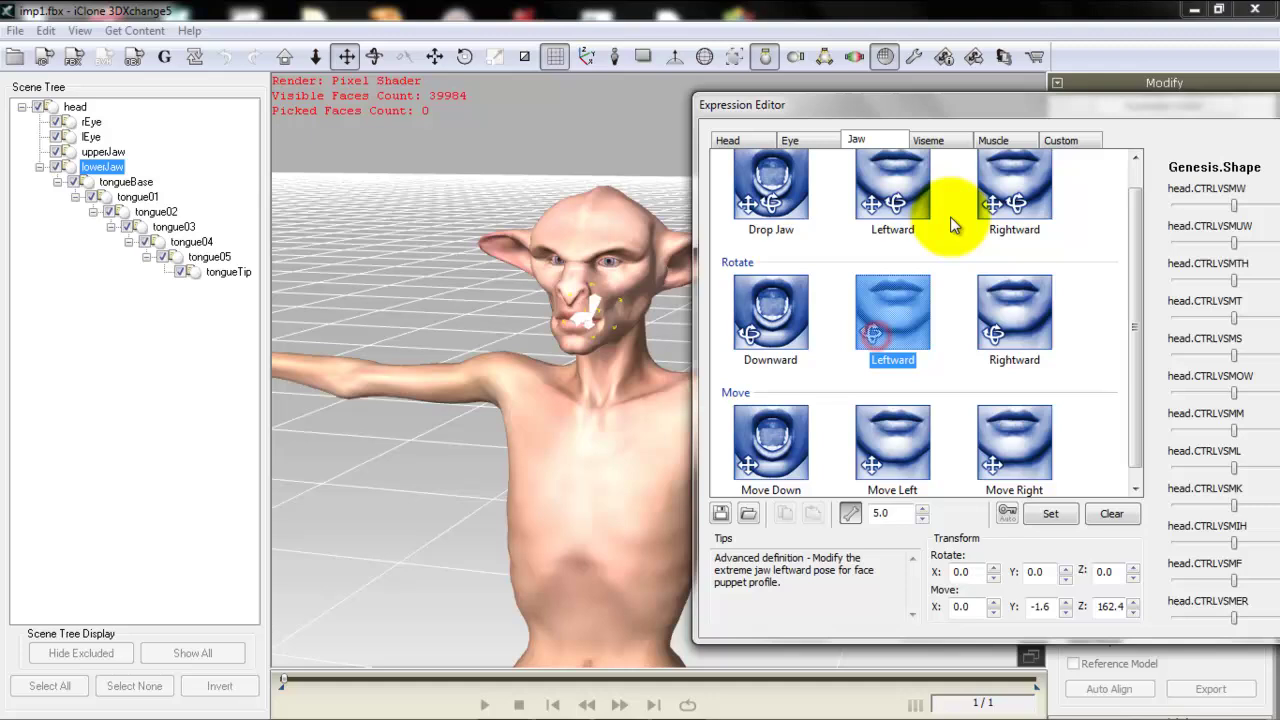
Preview the F.V, S.Z, W.OO, EE, Er, T.L.D and B.M.P visemes, then close the editor
{"action": "left_click", "coordinate": [936, 138]}
{"action": "left_click", "coordinate": [1007, 291]}
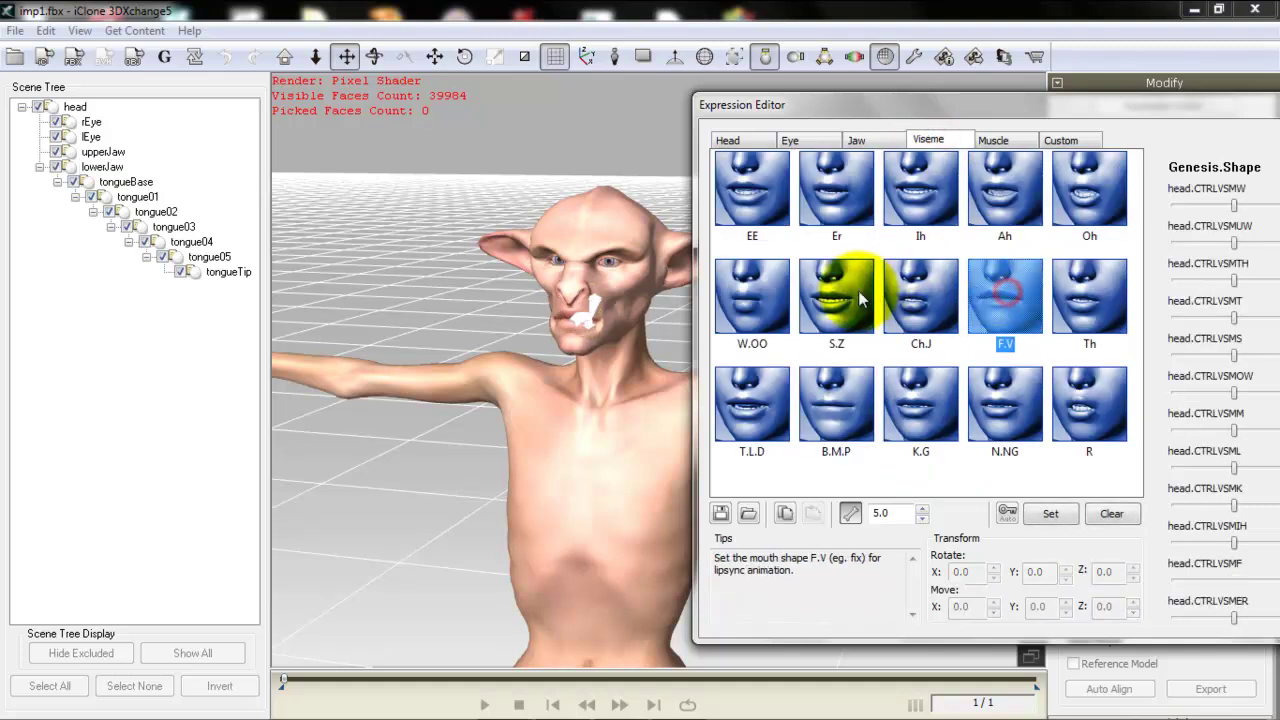
{"action": "left_click", "coordinate": [838, 293]}
{"action": "left_click", "coordinate": [752, 293]}
{"action": "left_click", "coordinate": [737, 177]}
{"action": "left_click", "coordinate": [830, 190]}
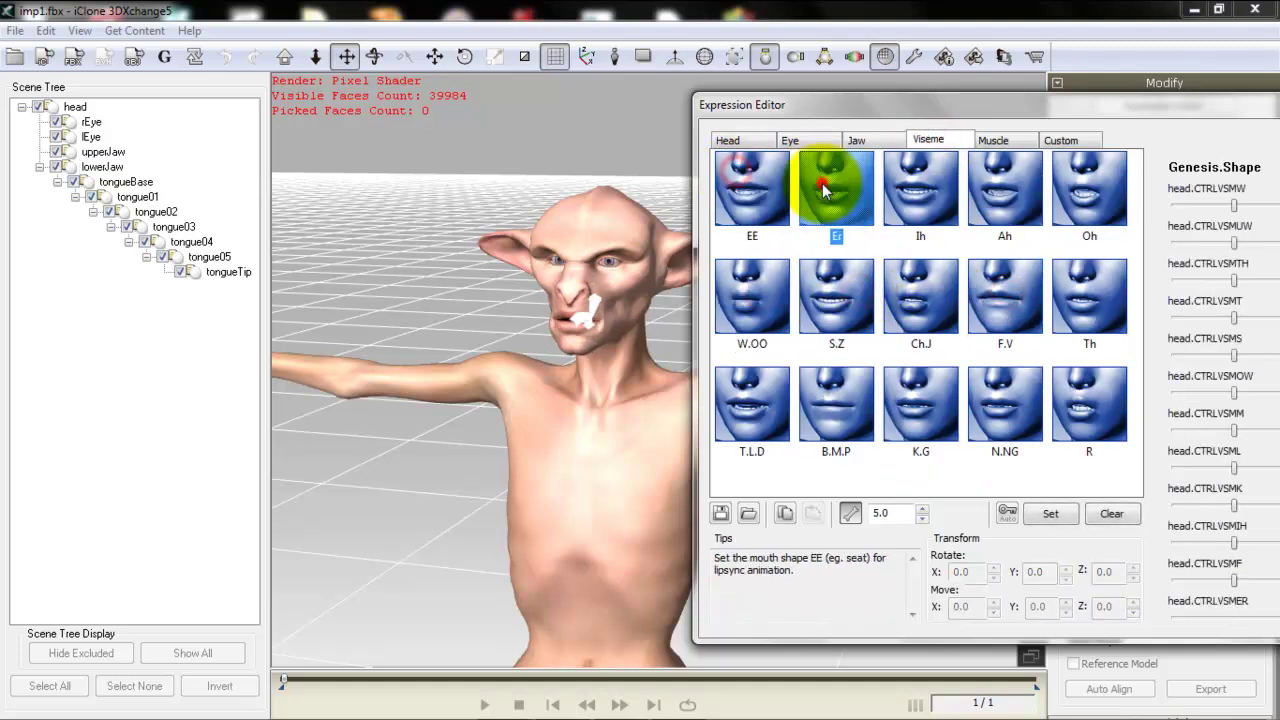
{"action": "left_click", "coordinate": [763, 392]}
{"action": "left_click", "coordinate": [826, 404]}
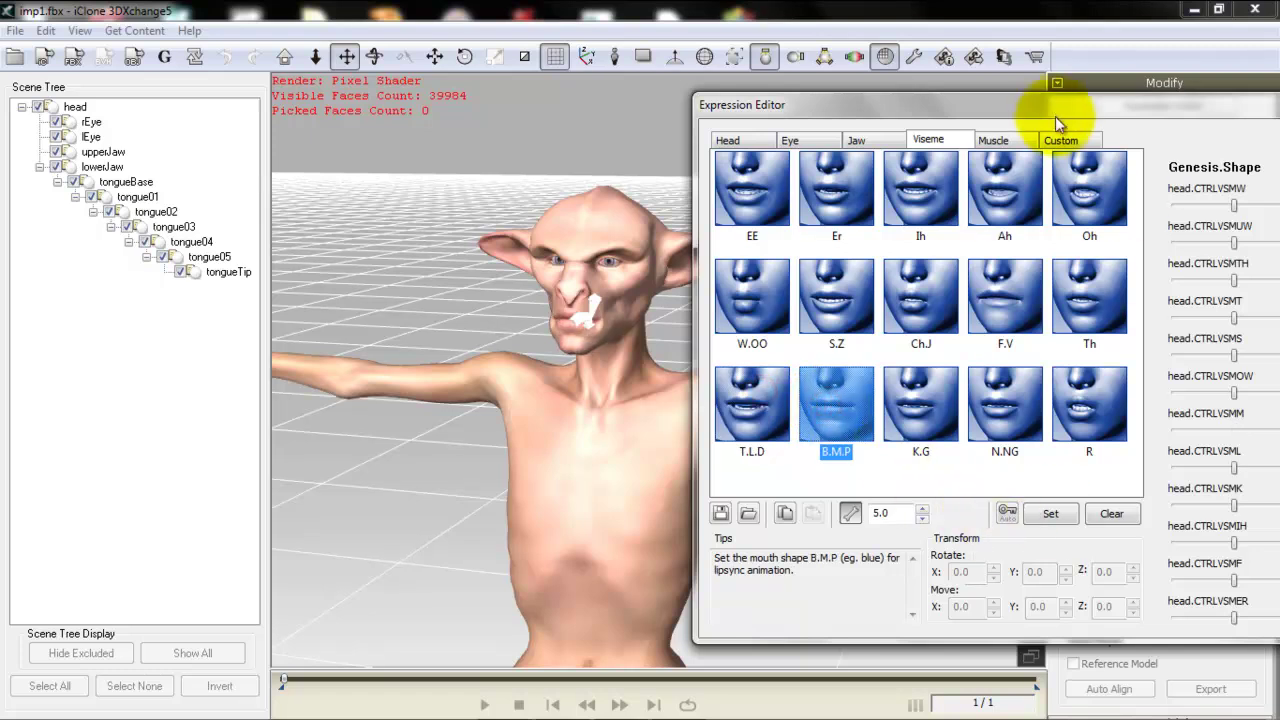
{"action": "left_click_drag", "start_coordinate": [1038, 103], "coordinate": [729, 101]}
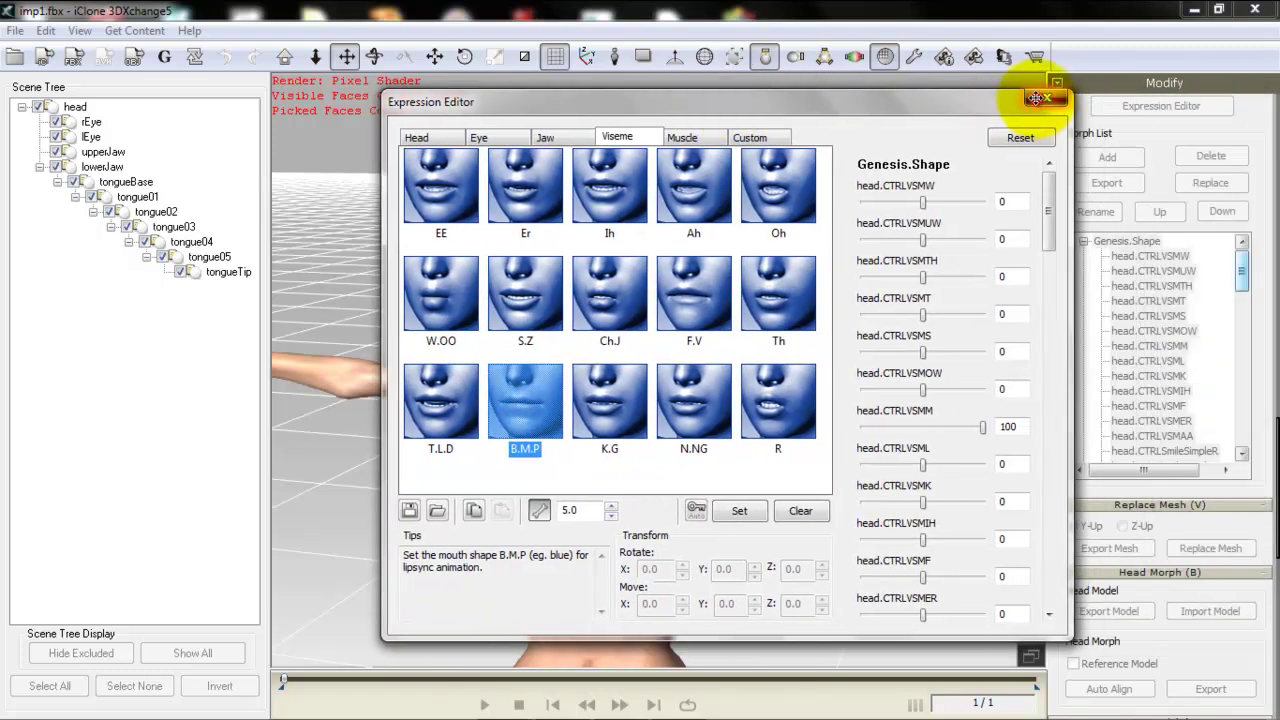
{"action": "left_click", "coordinate": [1040, 97]}
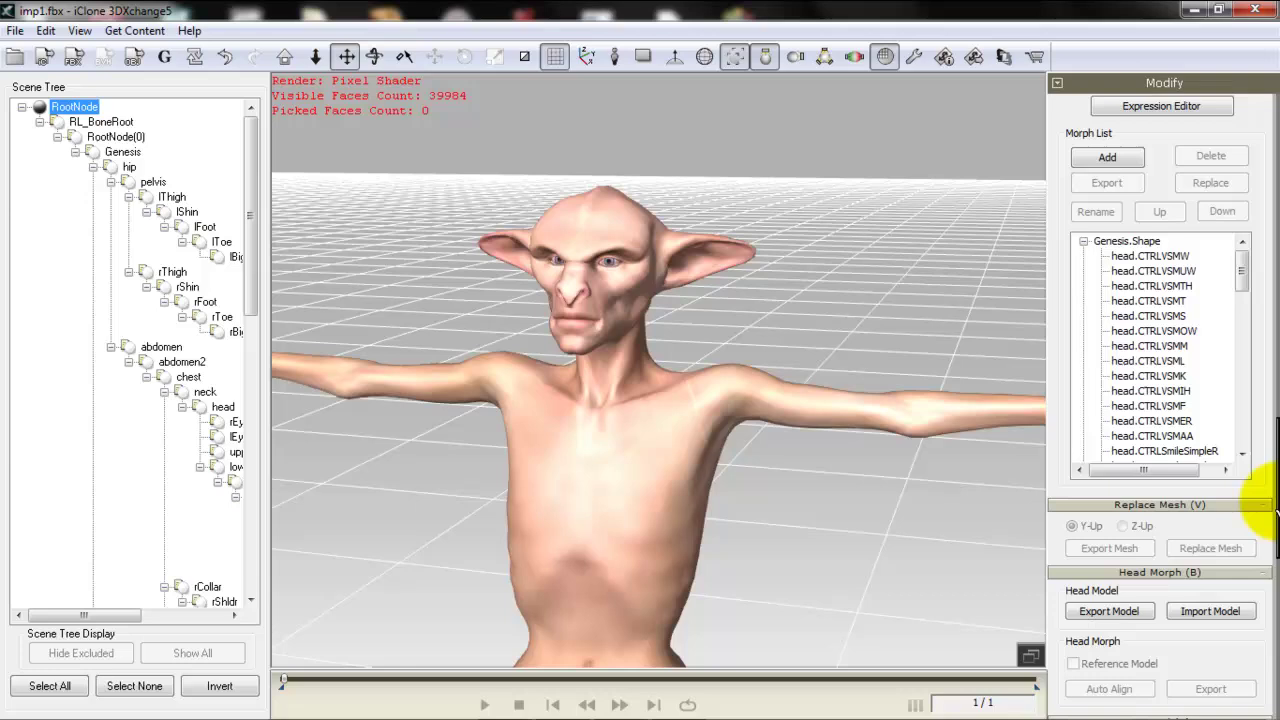
{"action": "left_click_drag", "start_coordinate": [1270, 497], "coordinate": [1177, 387]}
Start characterizing the goatman as a non-standard character and zoom out to its full body
{"action": "left_click", "coordinate": [1177, 385]}
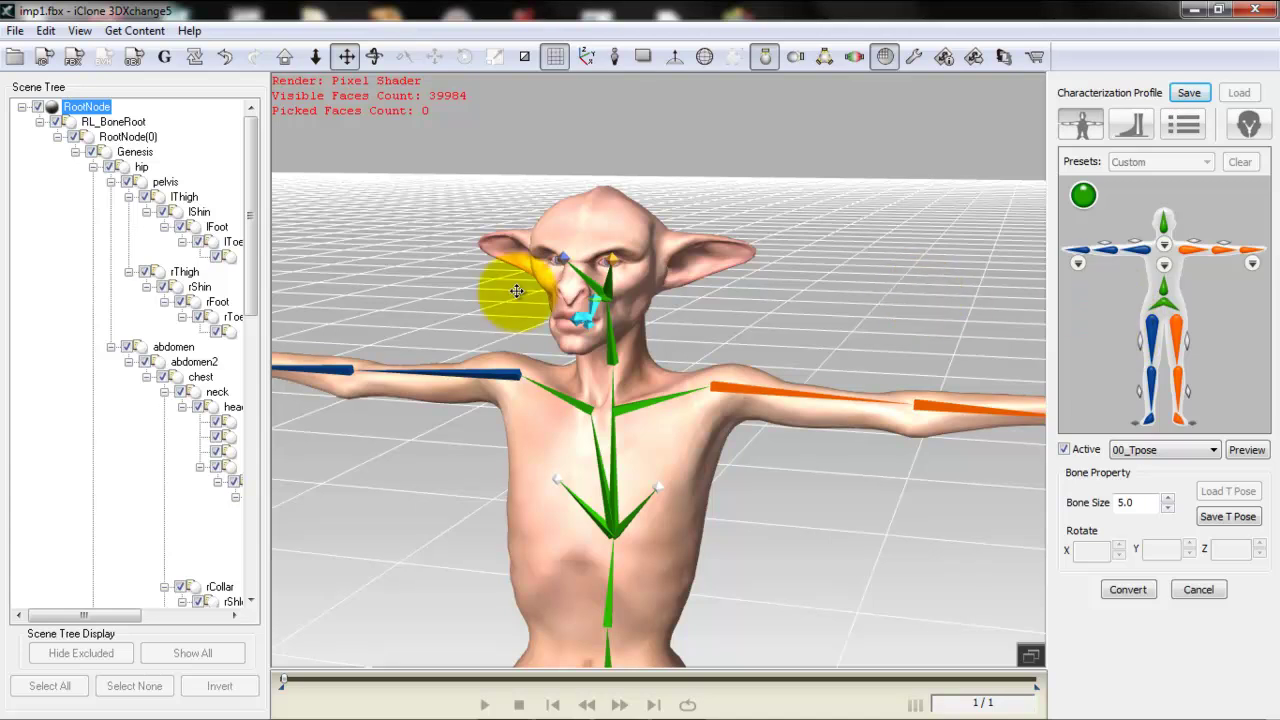
{"action": "left_click", "coordinate": [315, 57]}
{"action": "left_click_drag", "start_coordinate": [600, 240], "coordinate": [640, 340]}
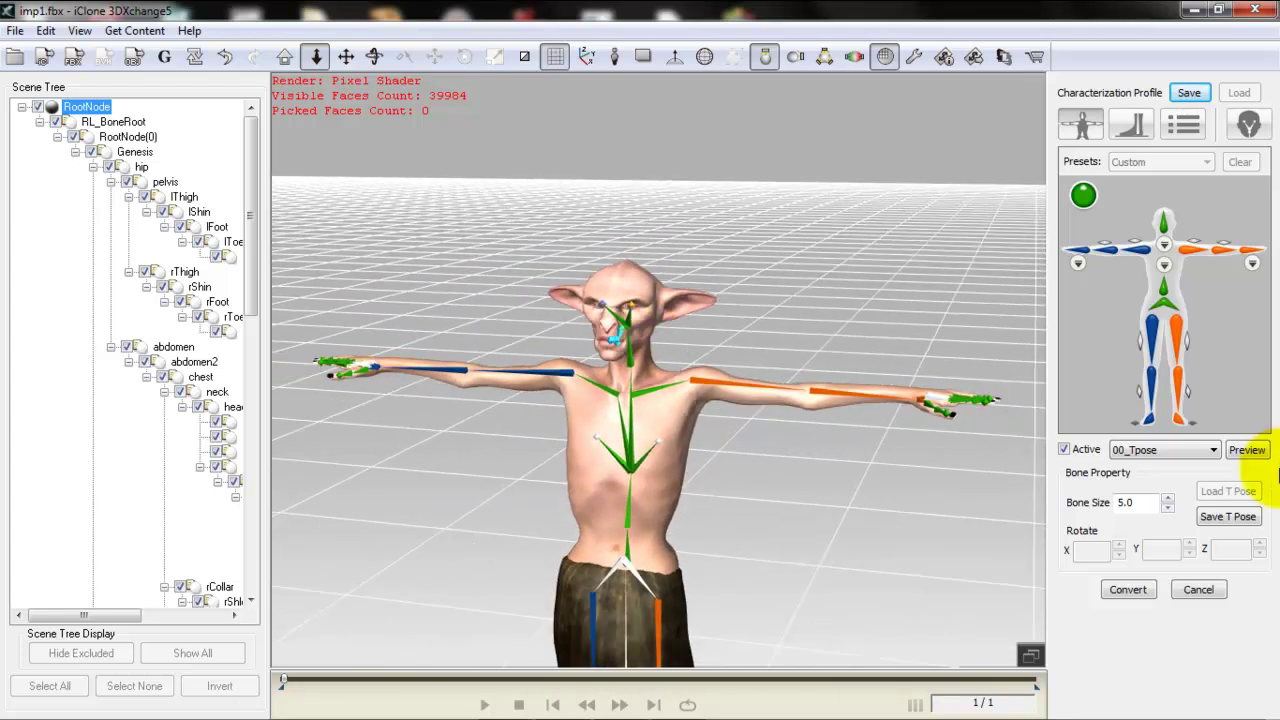
Preview the 01_Head Calibration motion, stop it, and convert the characterized skeleton
{"action": "left_click", "coordinate": [1213, 450]}
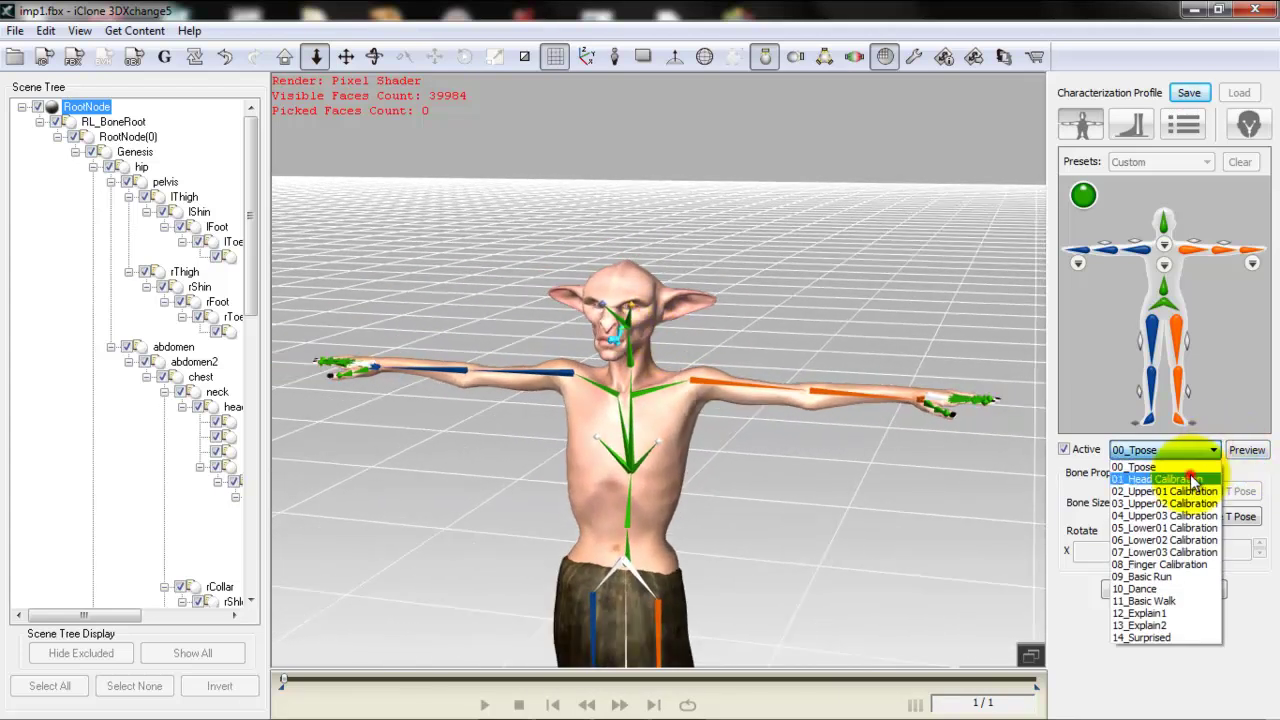
{"action": "left_click", "coordinate": [1193, 480]}
{"action": "left_click", "coordinate": [1245, 450]}
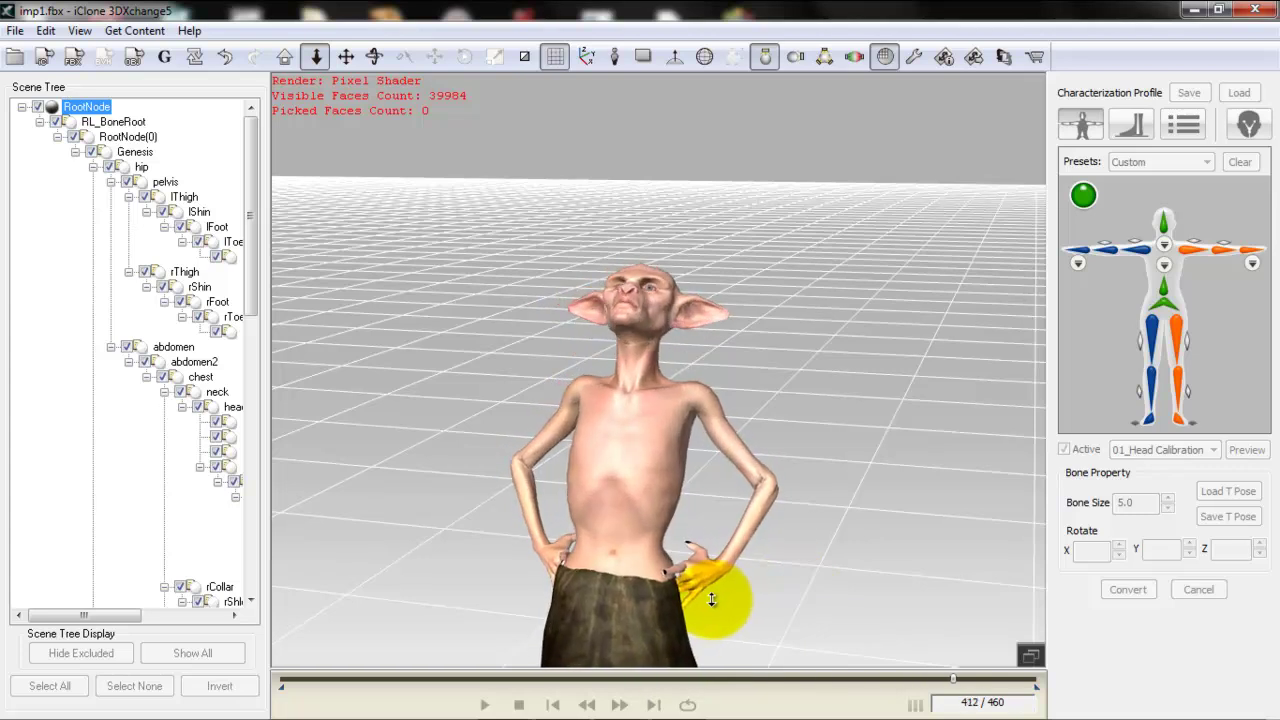
{"action": "left_click", "coordinate": [518, 704]}
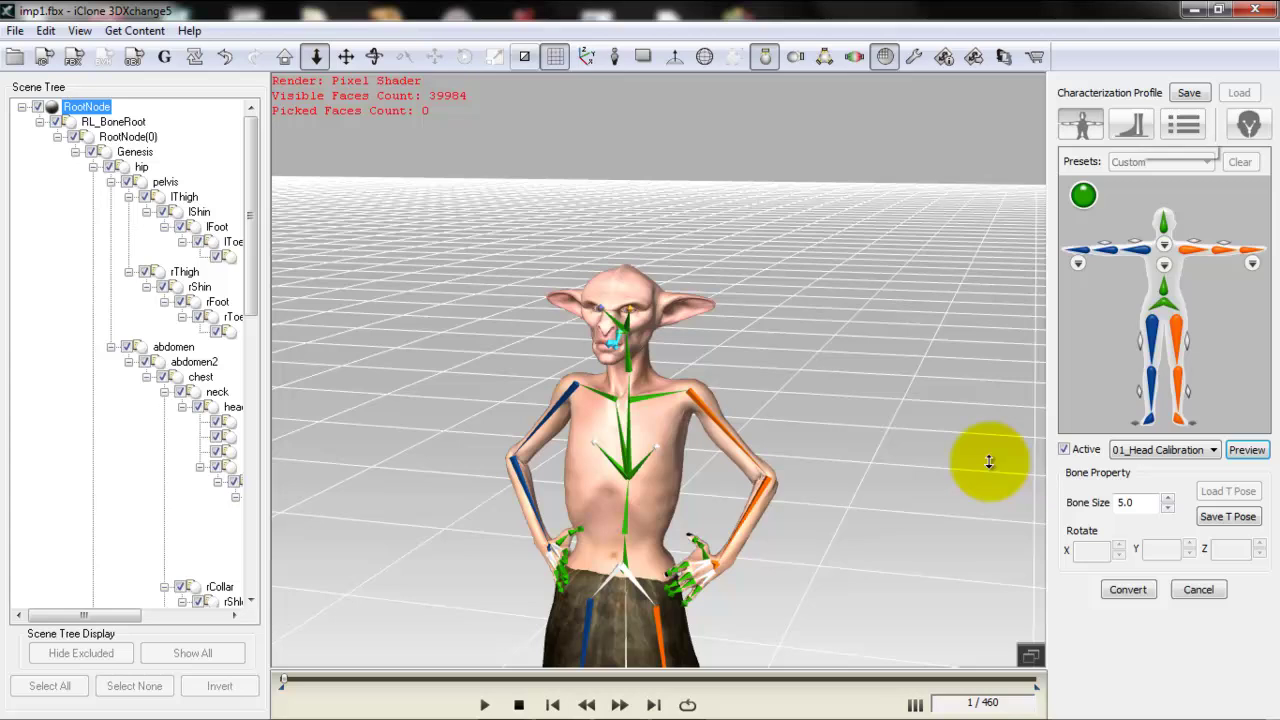
{"action": "left_click", "coordinate": [1130, 587]}
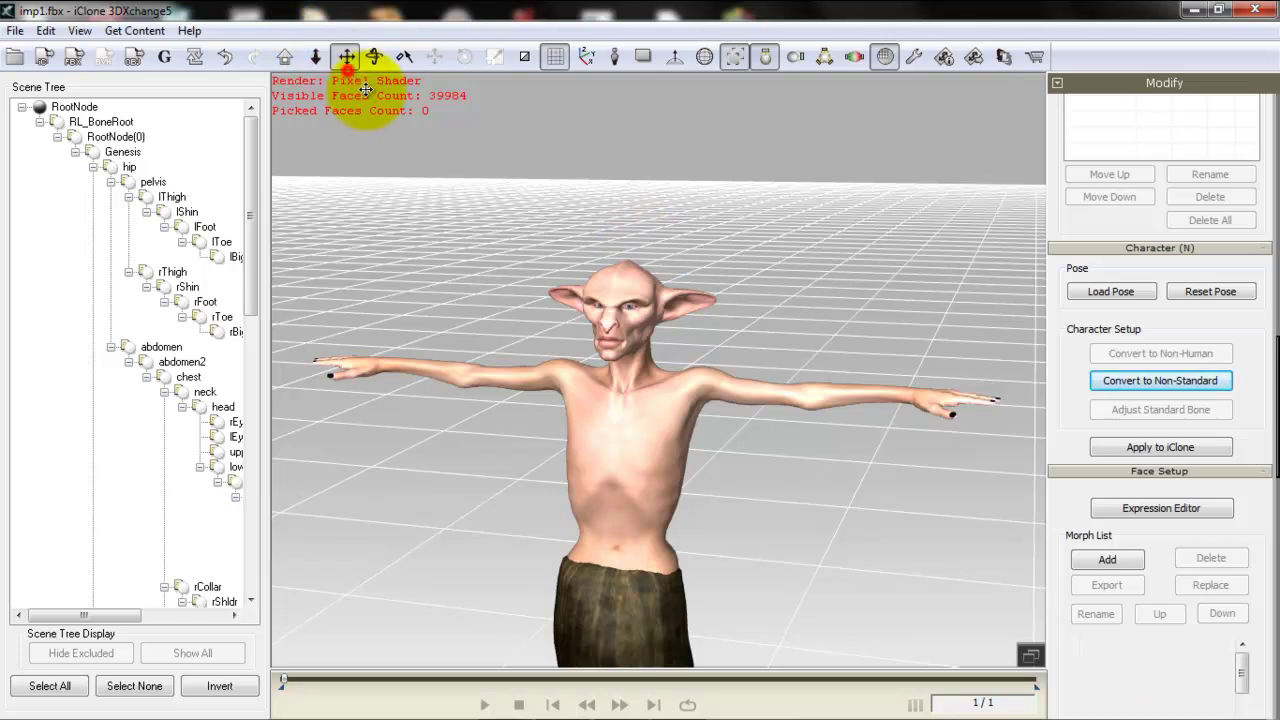
Convert the goatman to a non-standard character and apply it to iClone
{"action": "middle_click_drag", "start_coordinate": [699, 507], "coordinate": [696, 362]}
{"action": "middle_click_drag", "start_coordinate": [682, 179], "coordinate": [658, 287]}
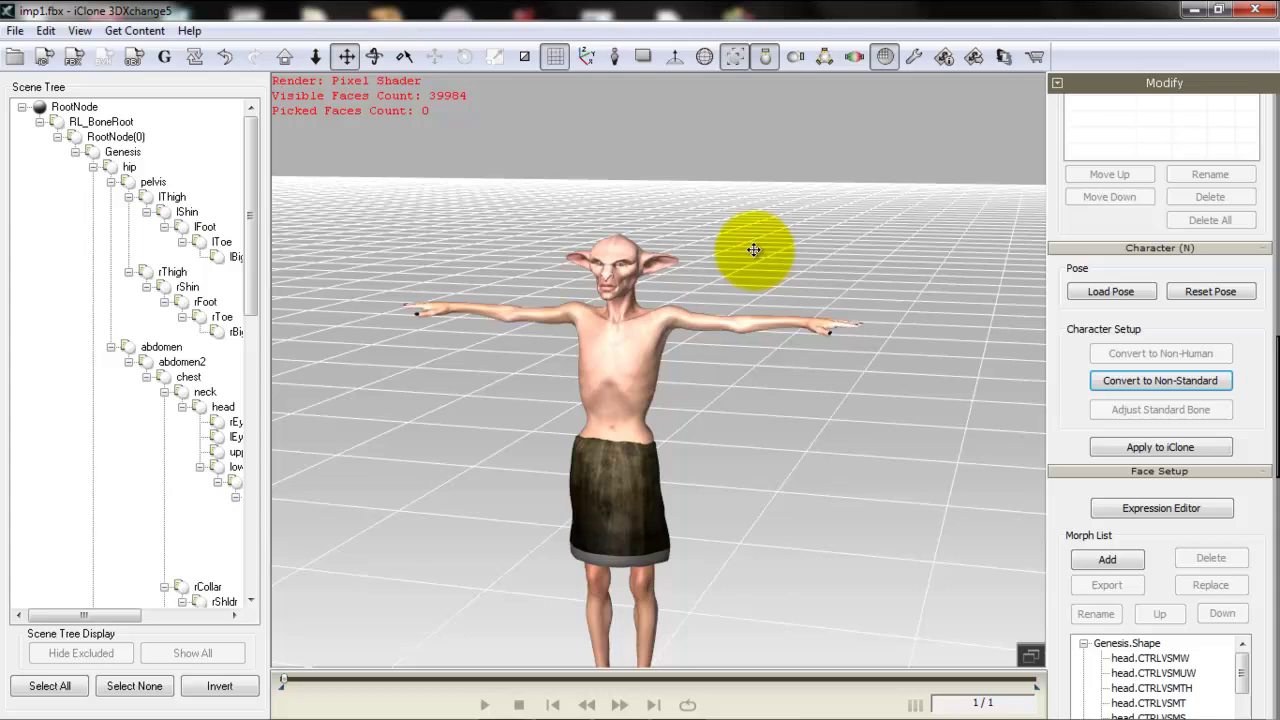
{"action": "left_click", "coordinate": [1172, 380]}
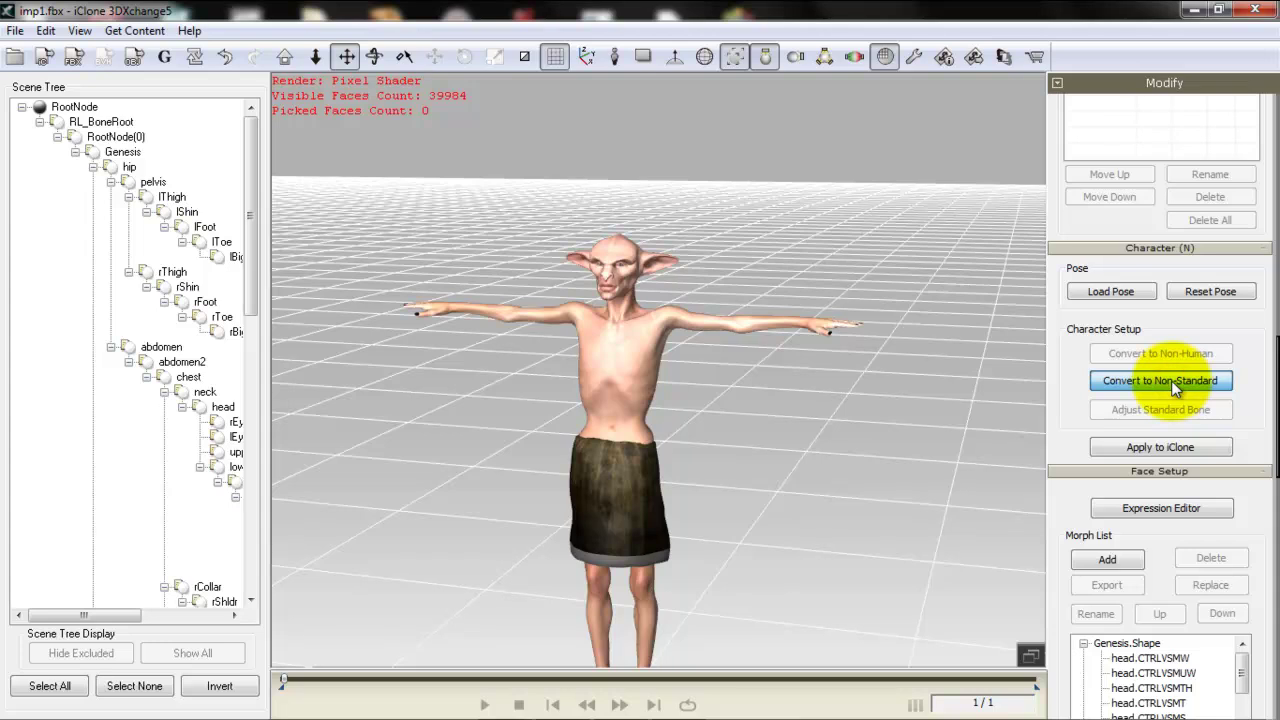
{"action": "left_click", "coordinate": [1141, 448]}
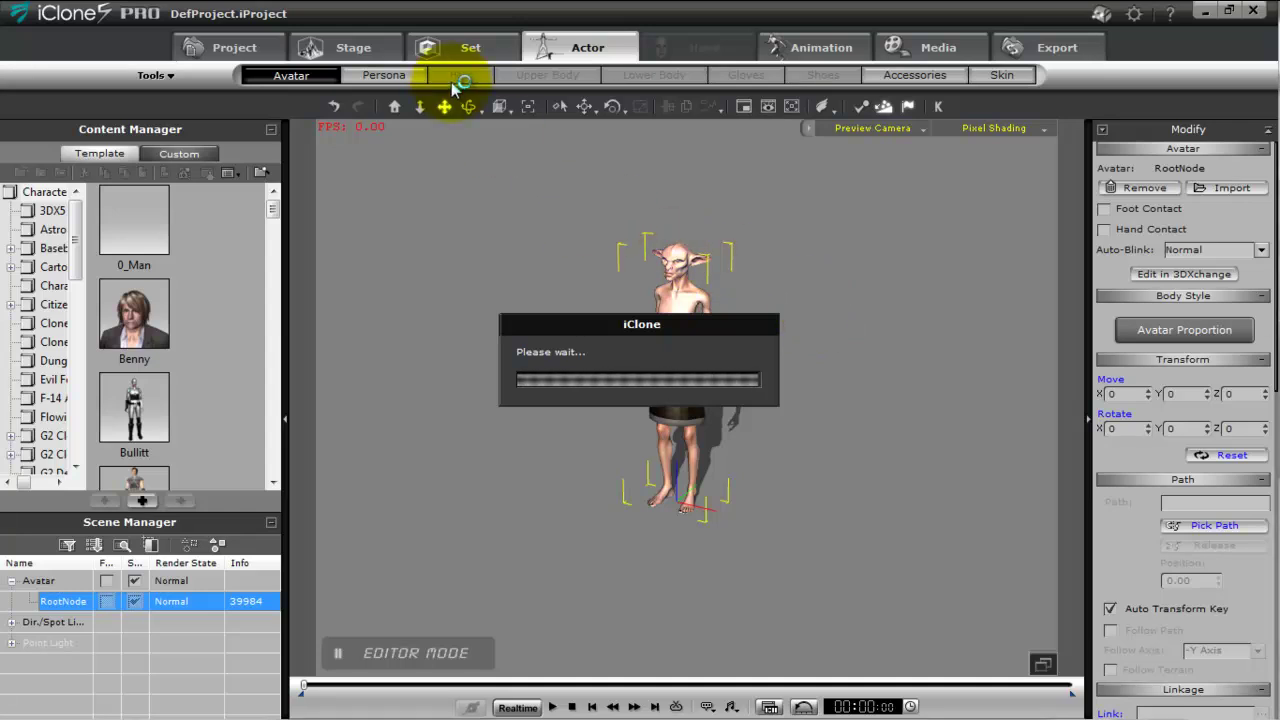
Reset the camera to Home, switch to the Face close-up view, and bring up the Animation section
{"action": "left_click", "coordinate": [396, 112]}
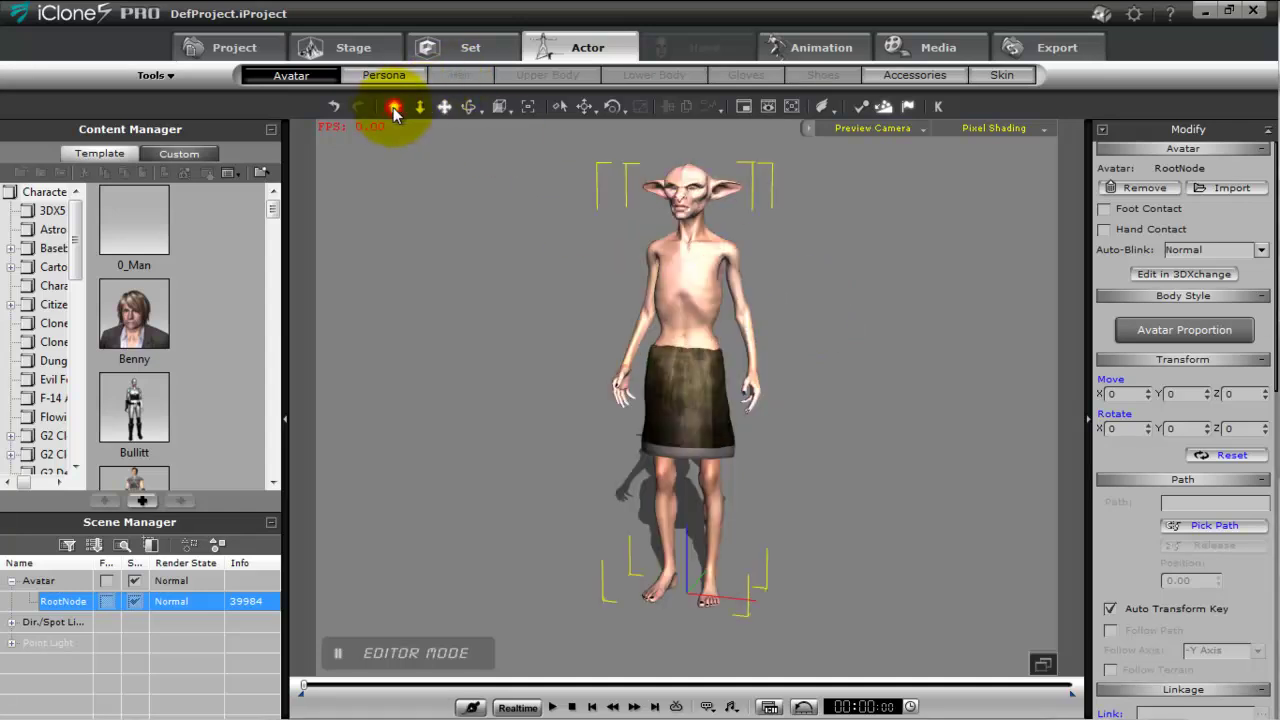
{"action": "left_click", "coordinate": [444, 106]}
{"action": "left_click_drag", "start_coordinate": [608, 243], "coordinate": [508, 139]}
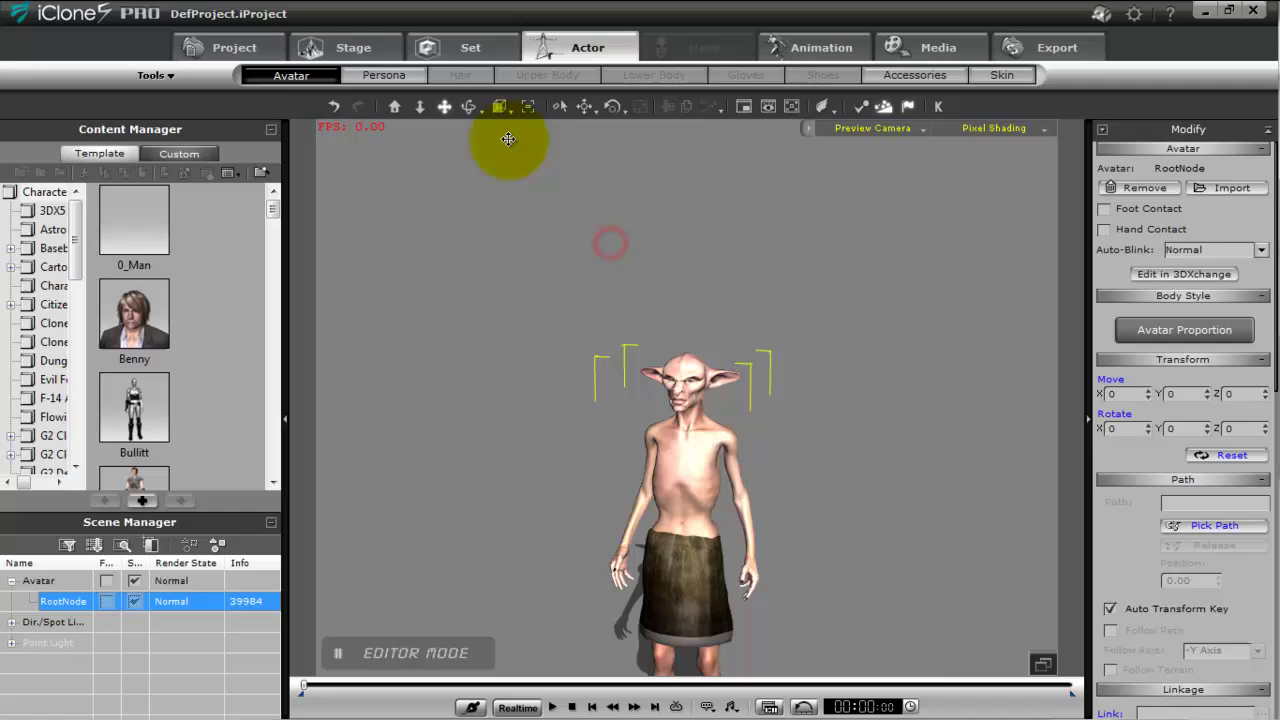
{"action": "left_click", "coordinate": [512, 112]}
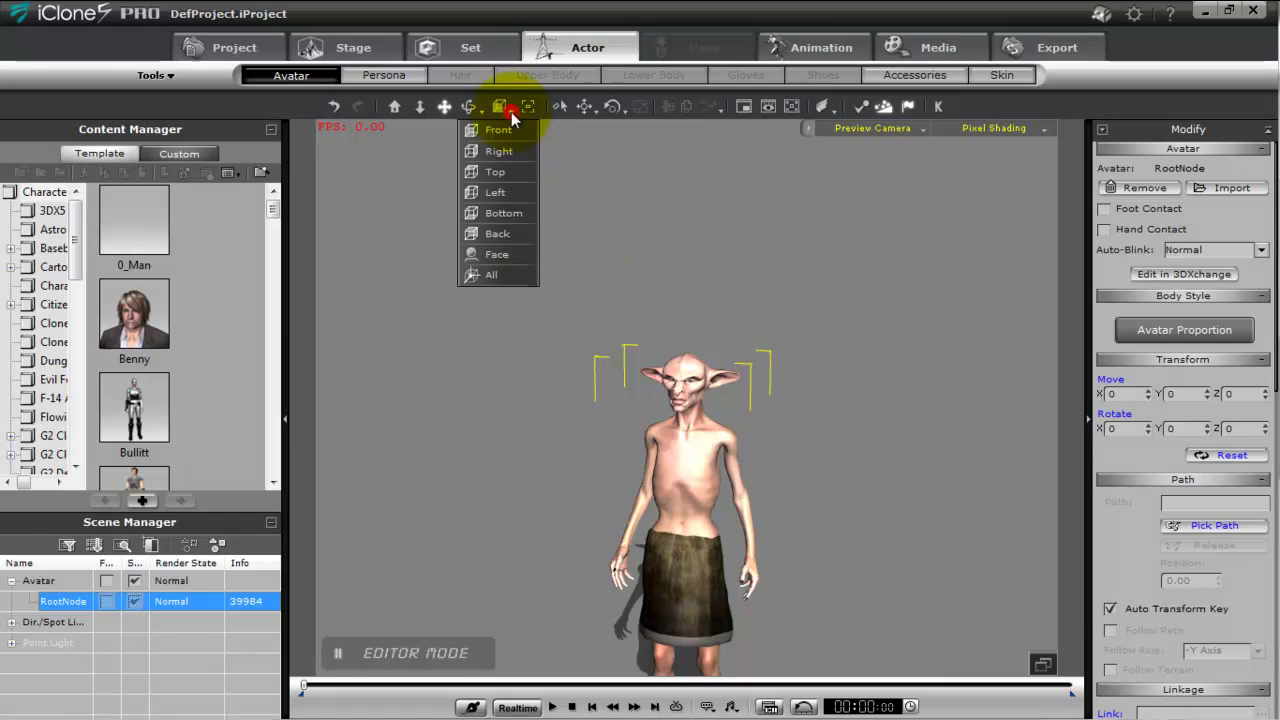
{"action": "left_click", "coordinate": [510, 246]}
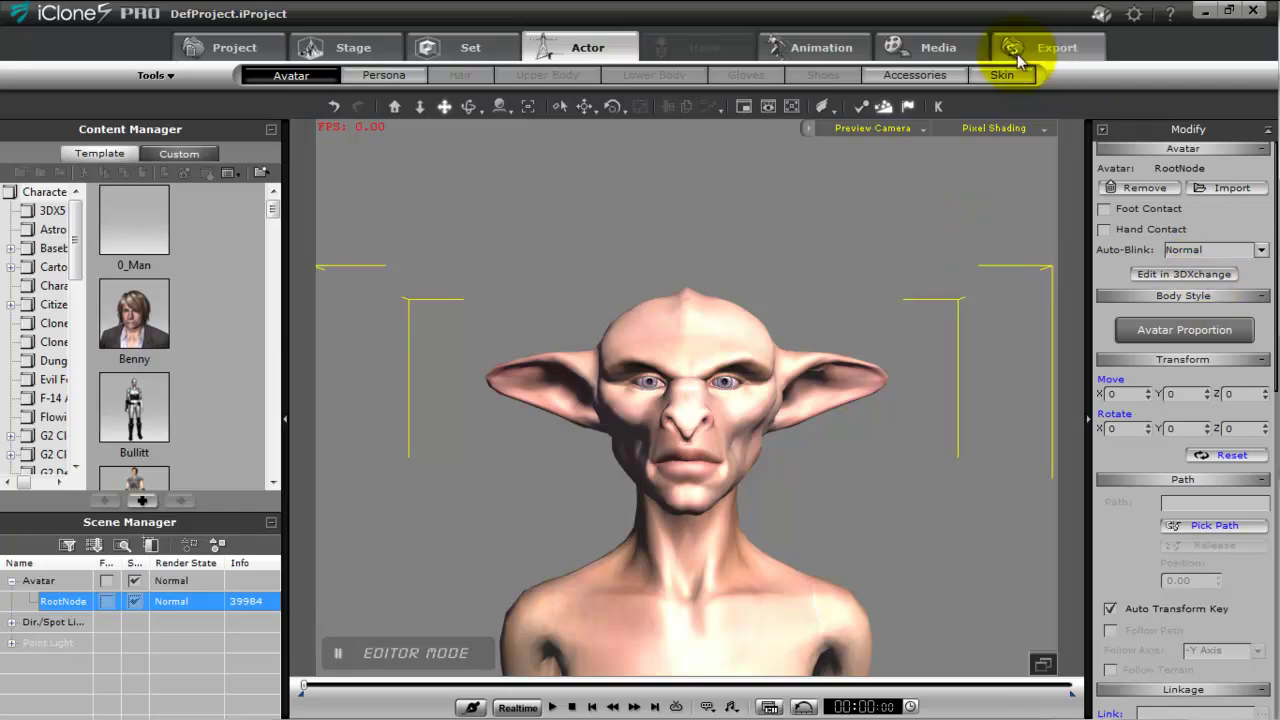
{"action": "left_click", "coordinate": [846, 45]}
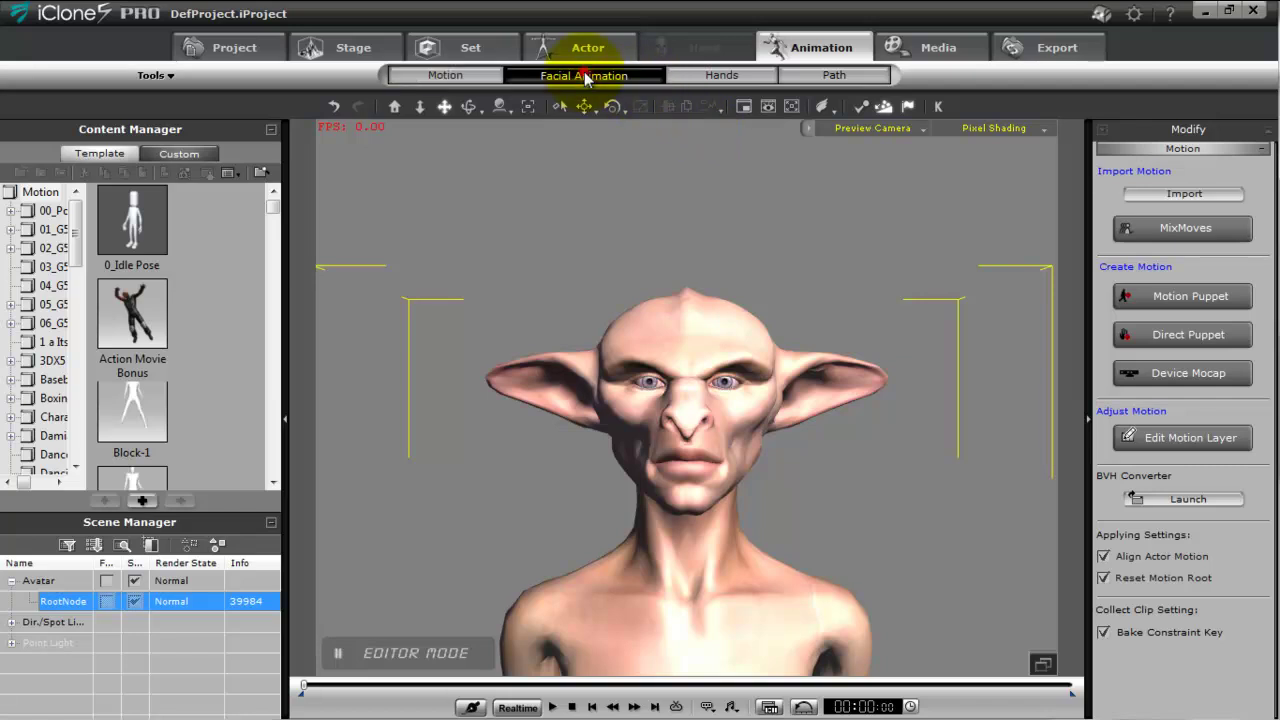
Bring up the facial Puppeteering Panel and choose the 01_Chuck face profile
{"action": "left_click", "coordinate": [587, 77]}
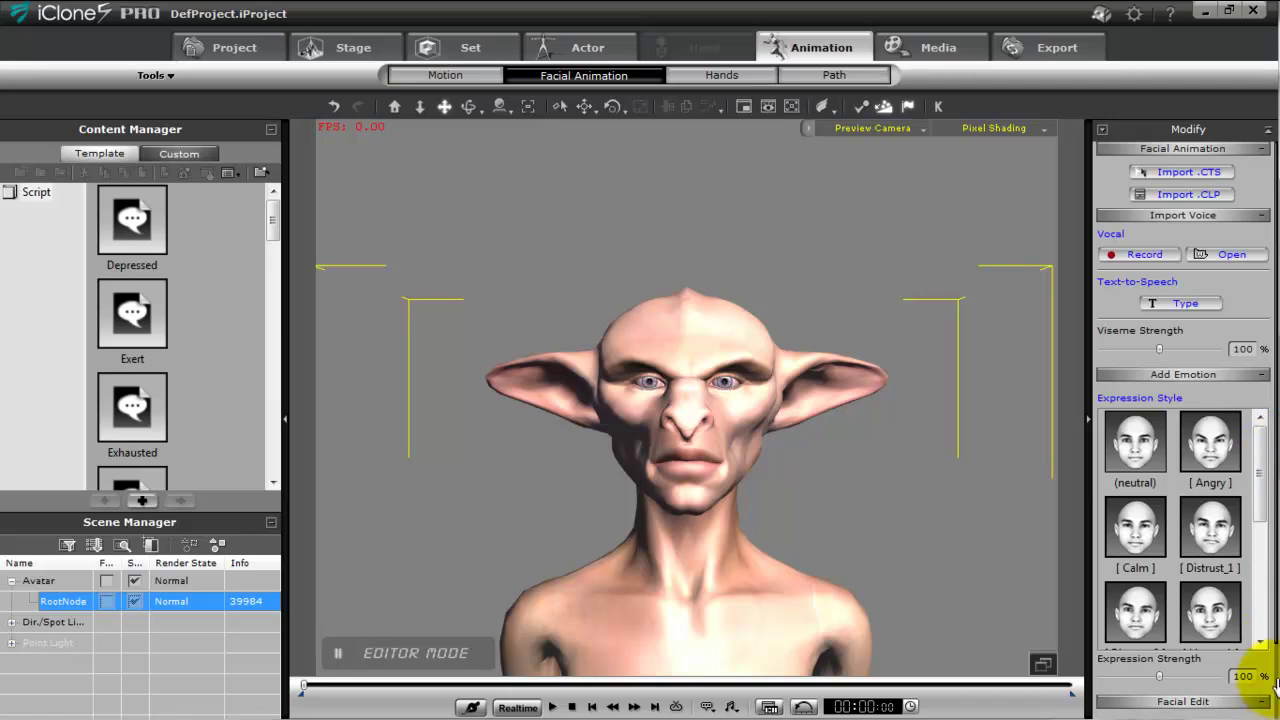
{"action": "scroll", "coordinate": [1275, 325], "scroll_direction": "down", "scroll_amount": 2}
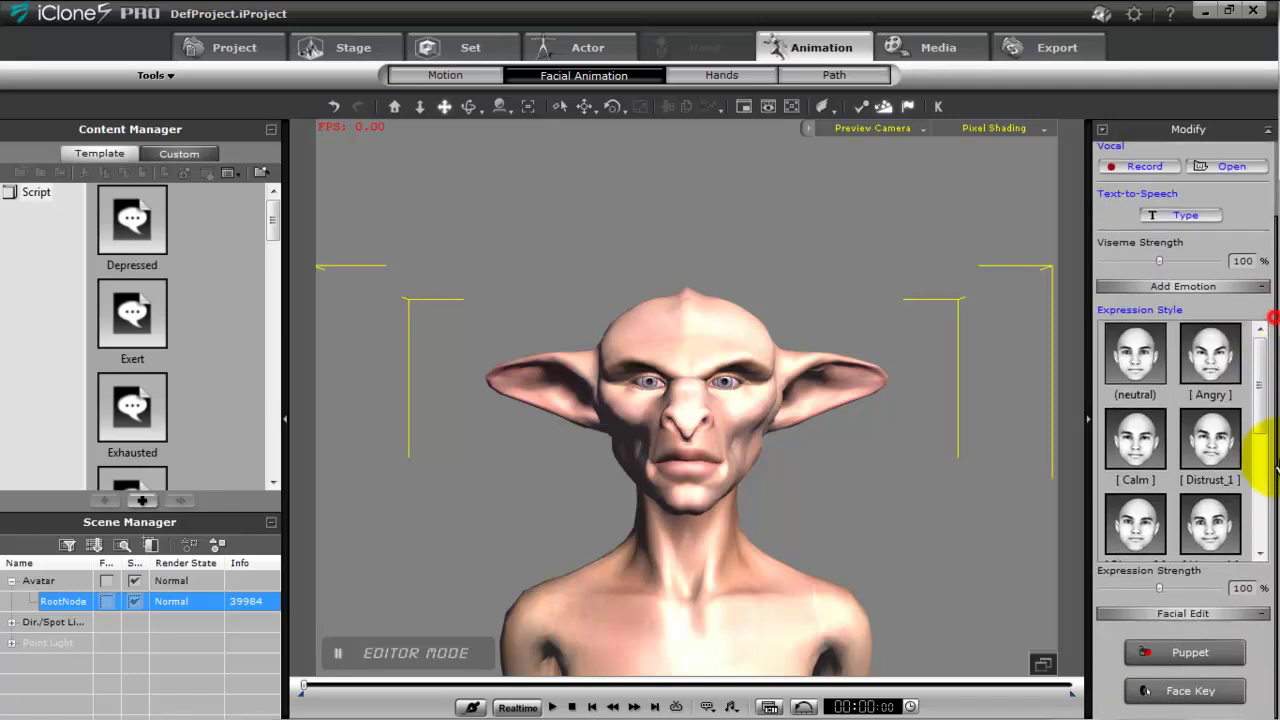
{"action": "left_click", "coordinate": [1200, 652]}
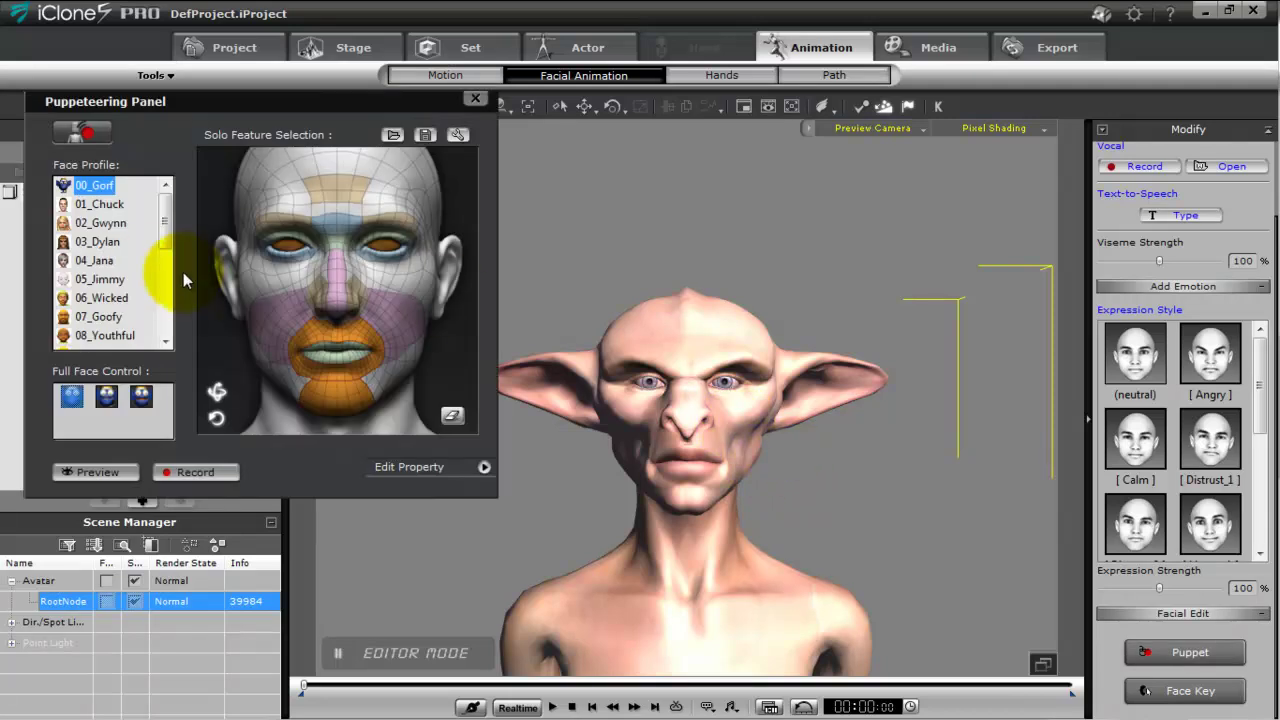
{"action": "left_click", "coordinate": [98, 206]}
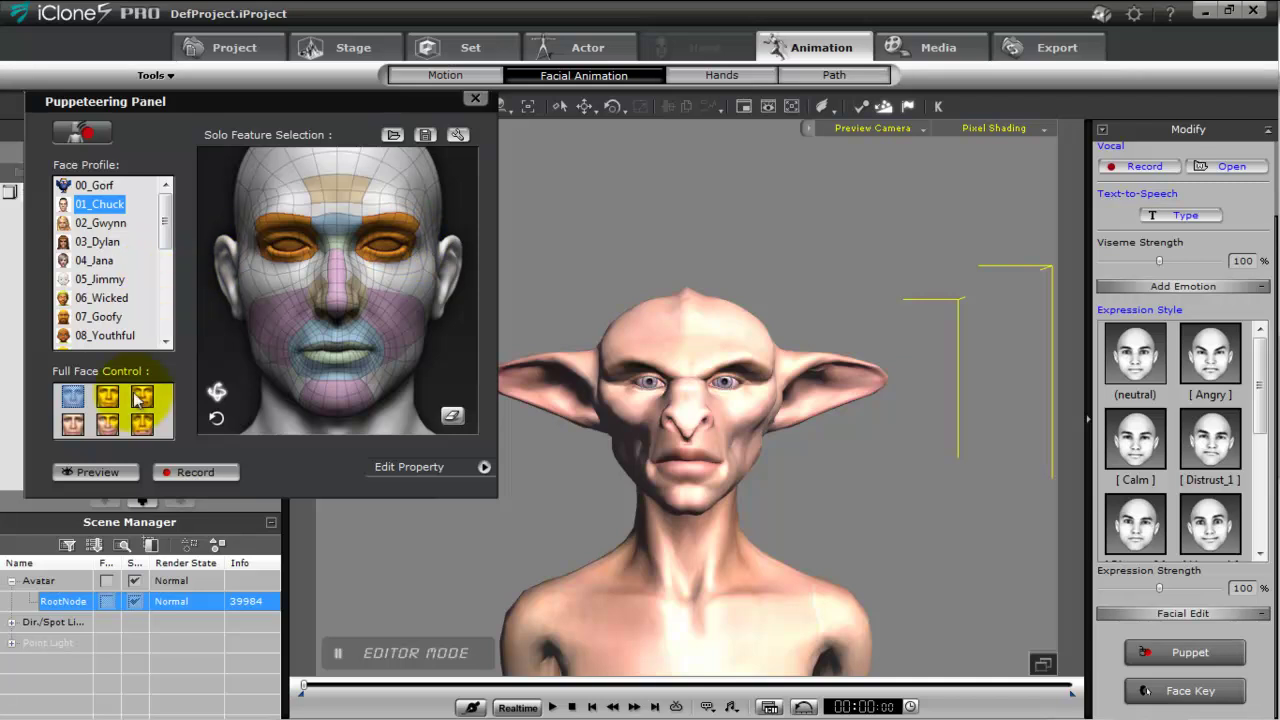
Puppeteer the goatman's face with the mouth-and-jaw full-face control in a preview
{"action": "left_click", "coordinate": [140, 428]}
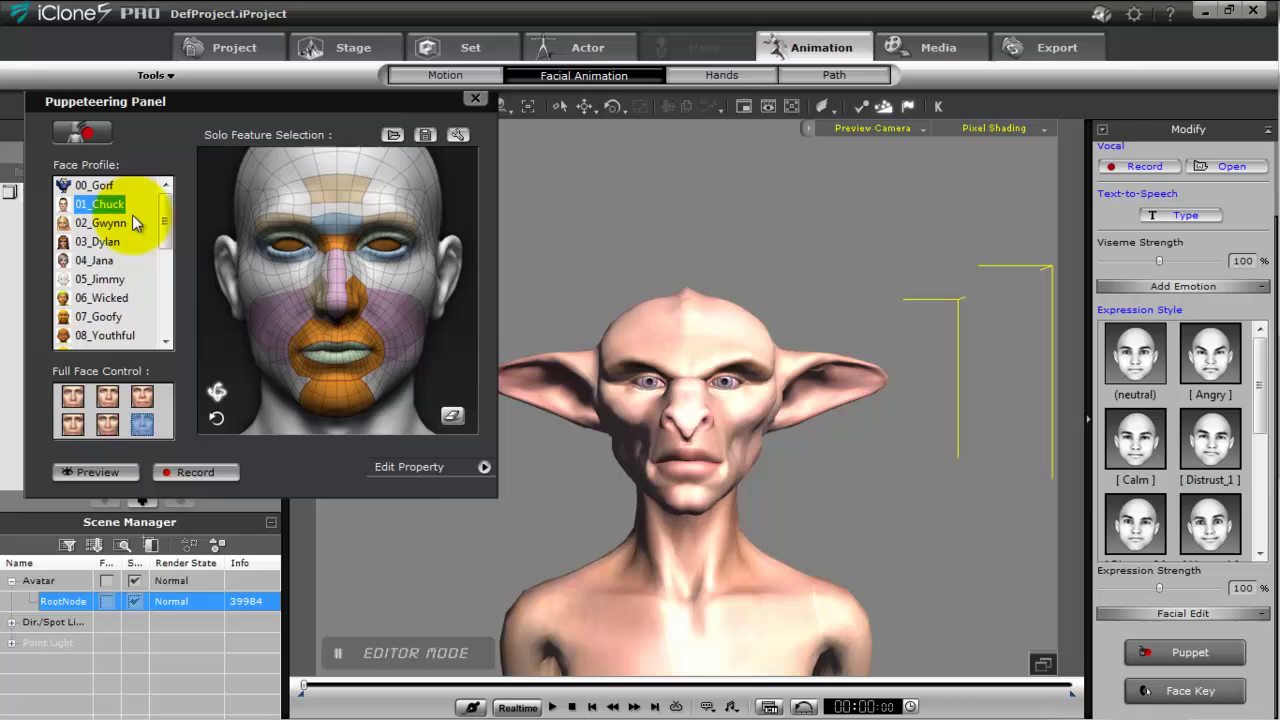
{"action": "mouse_move", "coordinate": [165, 220]}
{"action": "left_mouse_down"}
{"action": "mouse_move", "coordinate": [170, 239]}
{"action": "mouse_move", "coordinate": [172, 200]}
{"action": "left_mouse_up"}
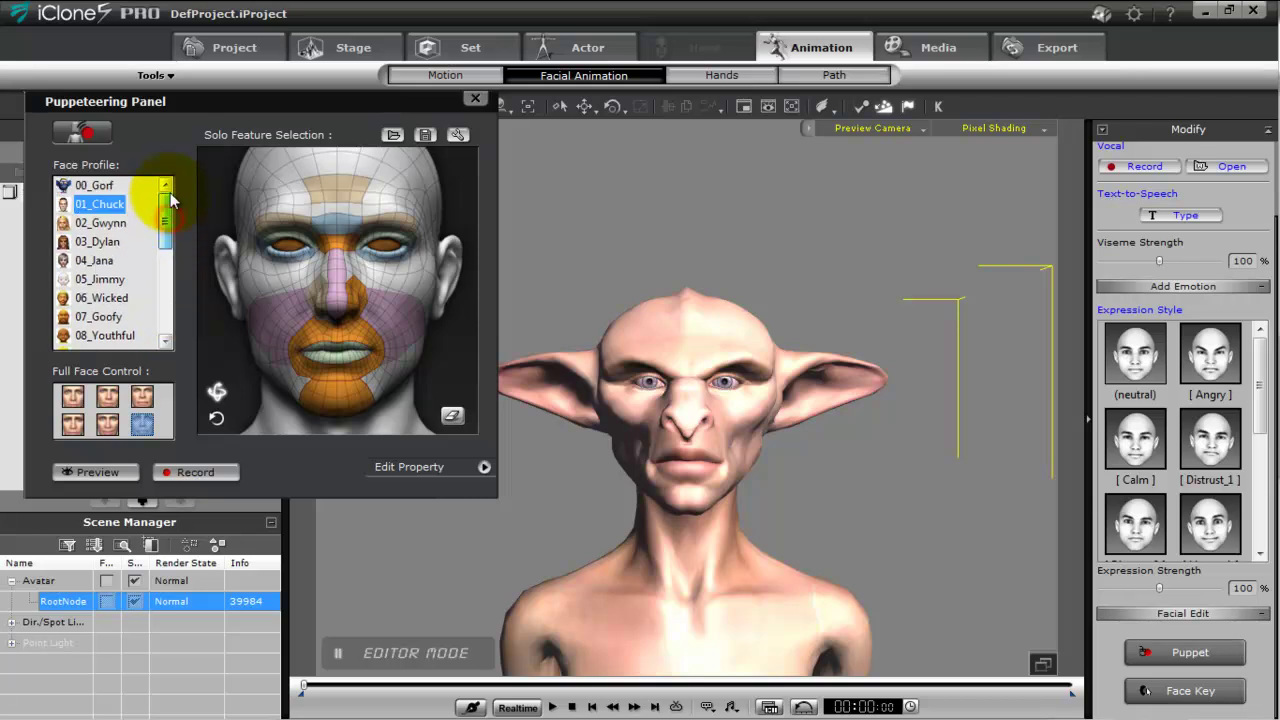
{"action": "left_click", "coordinate": [88, 474]}
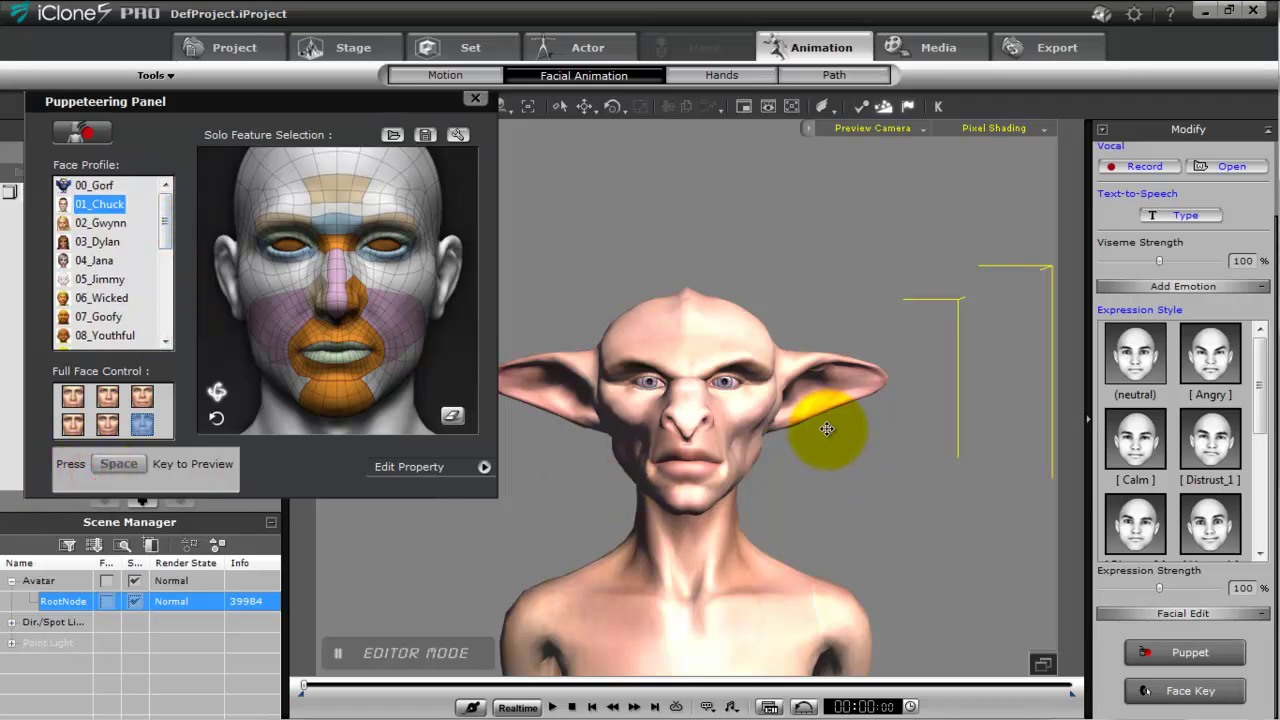
{"action": "key", "text": "space"}
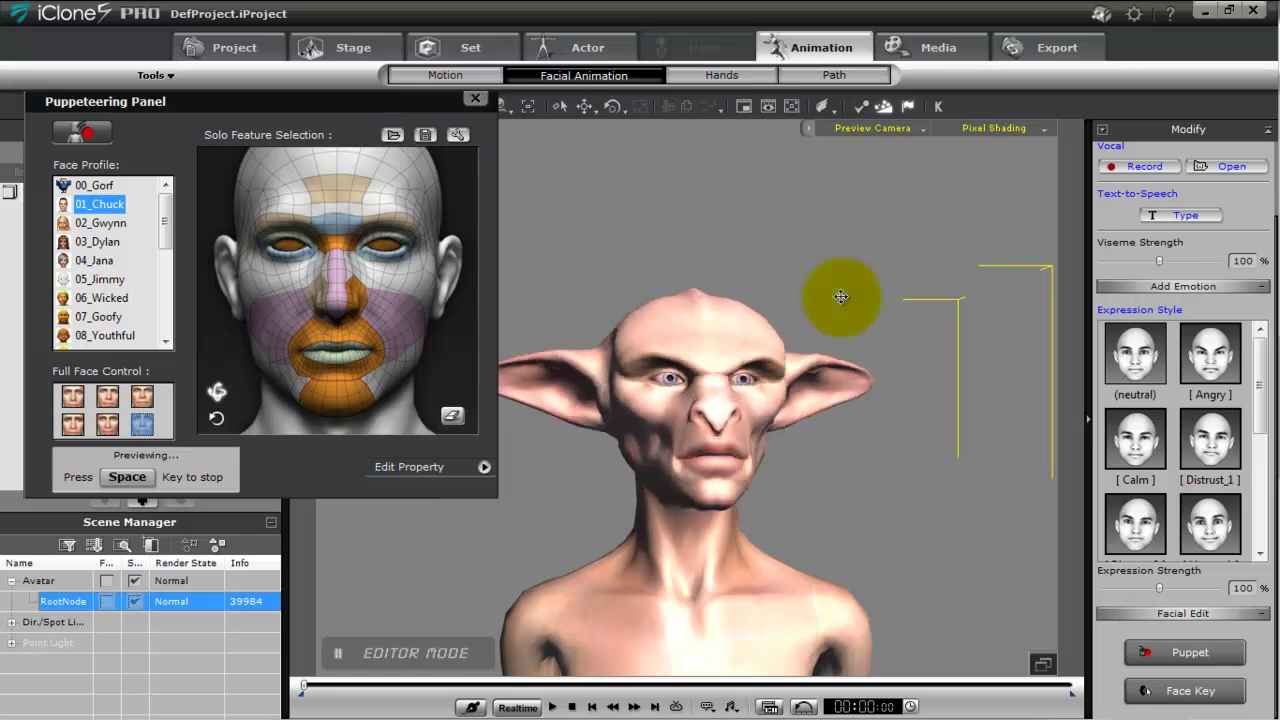
{"action": "left_click", "coordinate": [842, 487]}
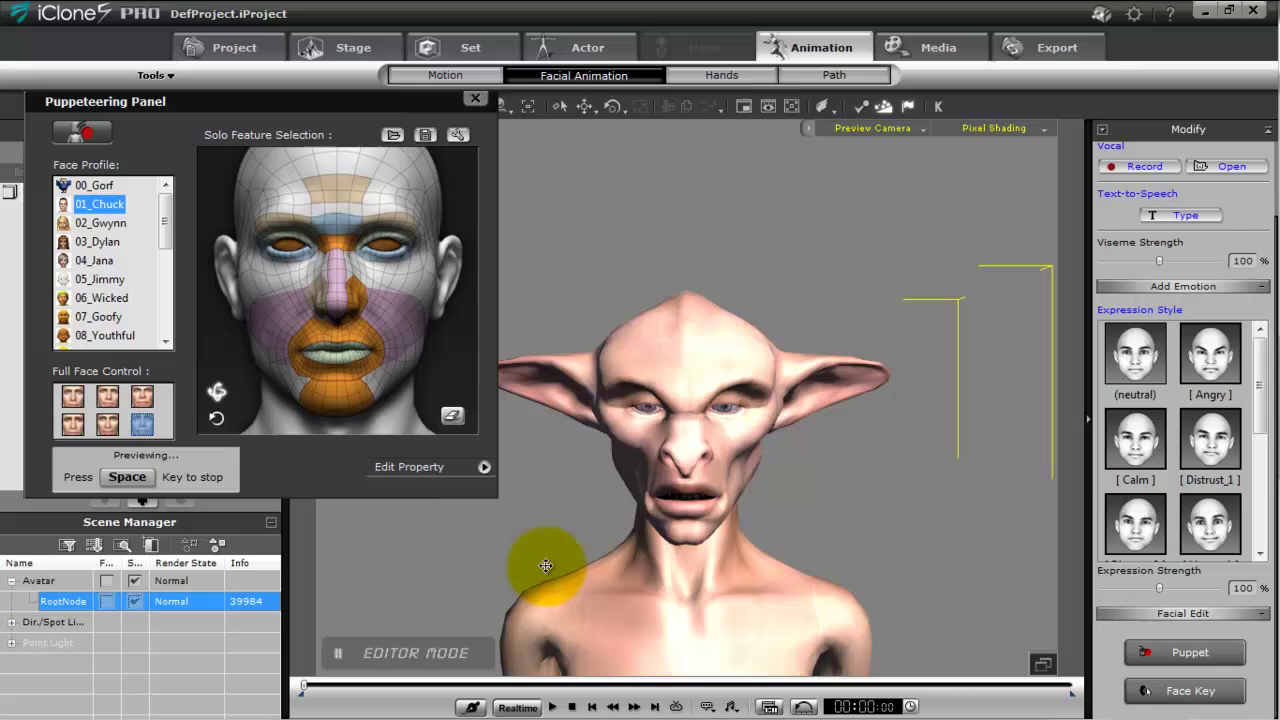
{"action": "left_click", "coordinate": [775, 452]}
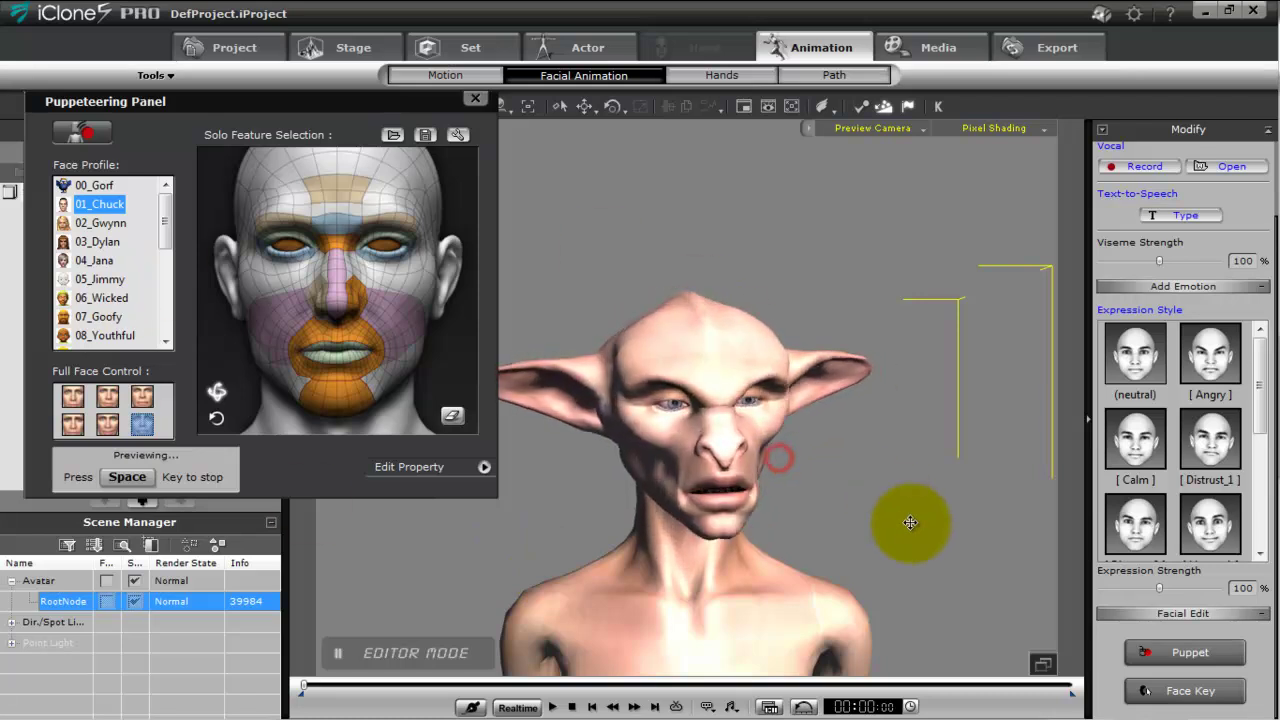
{"action": "key", "text": "space"}
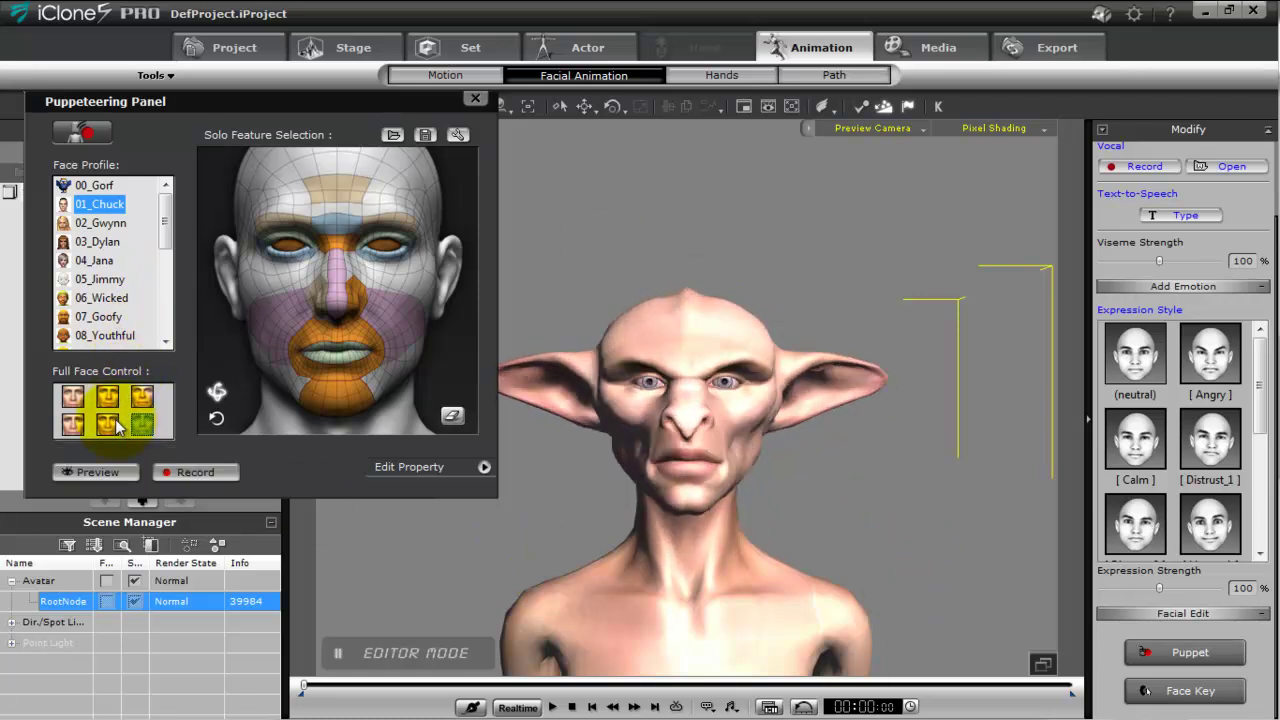
Preview another full-face control set, then select the 06_Wicked face profile
{"action": "left_click", "coordinate": [110, 425]}
{"action": "left_click", "coordinate": [92, 471]}
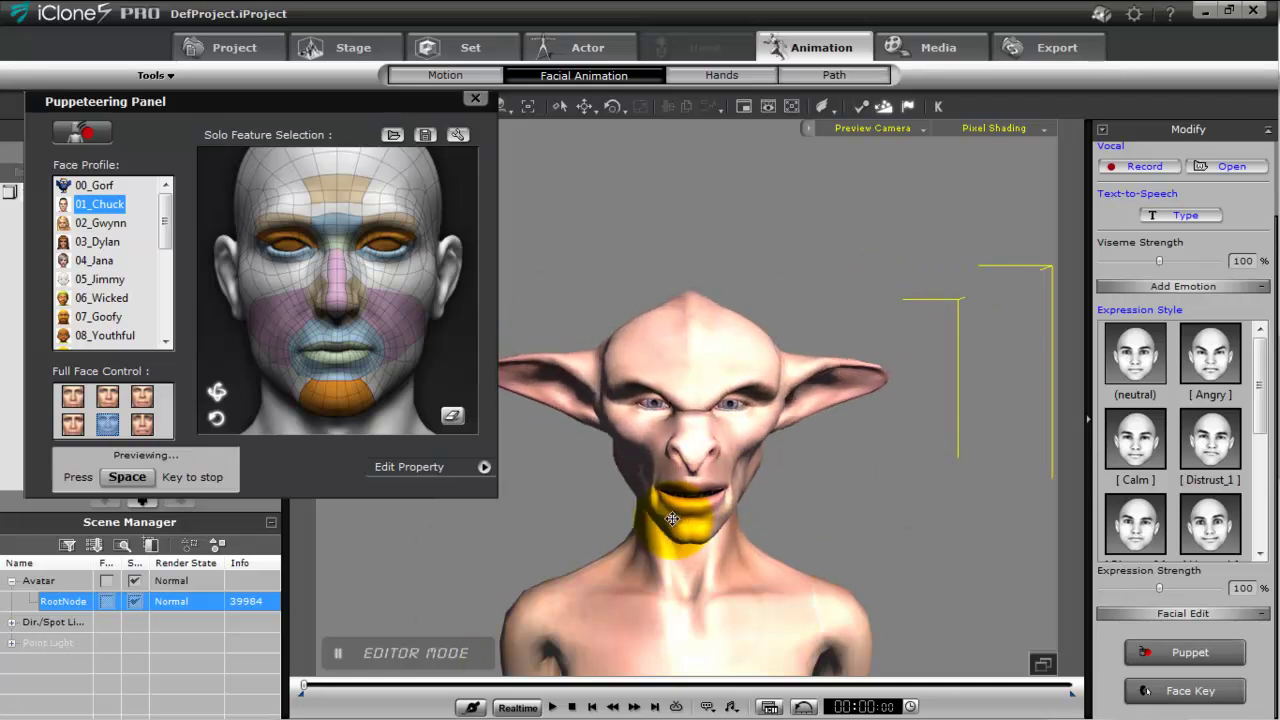
{"action": "key", "text": "space"}
{"action": "left_click", "coordinate": [100, 297]}
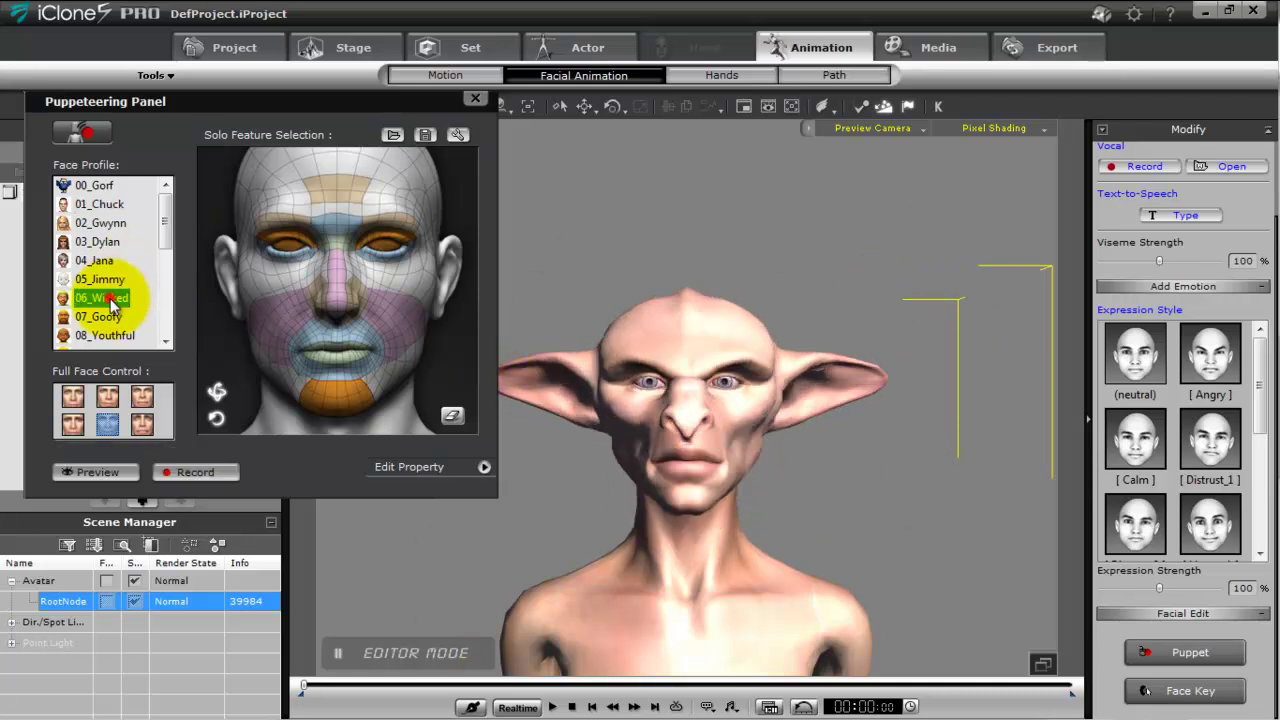
Preview the chin-and-brow full-face control, then add cheek and mouth regions and preview again
{"action": "left_click", "coordinate": [143, 425]}
{"action": "key", "text": "space"}
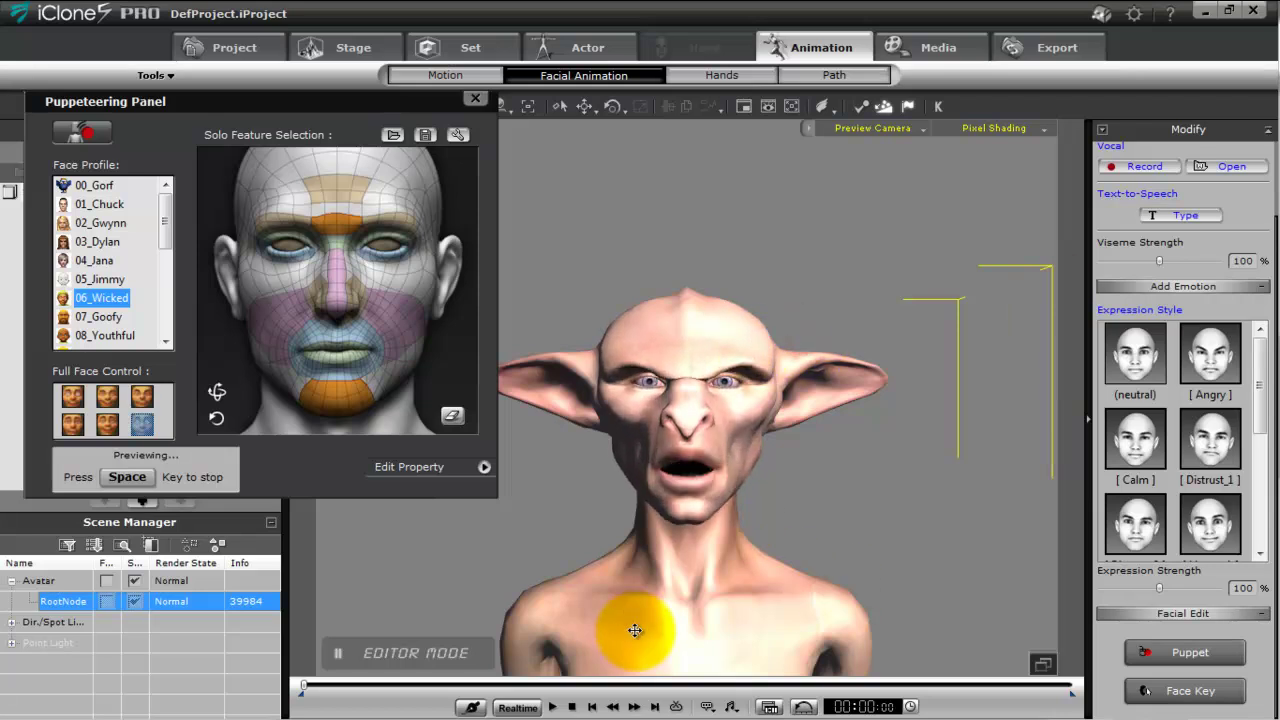
{"action": "key", "text": "space"}
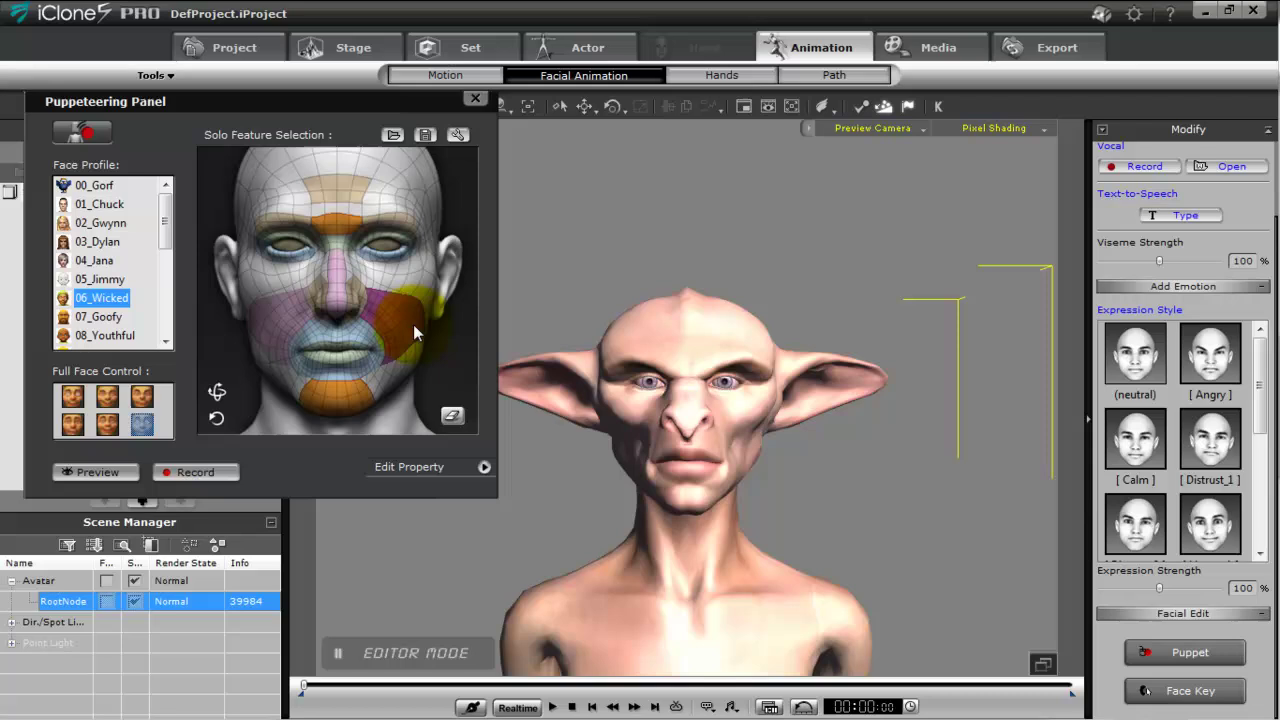
{"action": "left_click", "coordinate": [268, 319]}
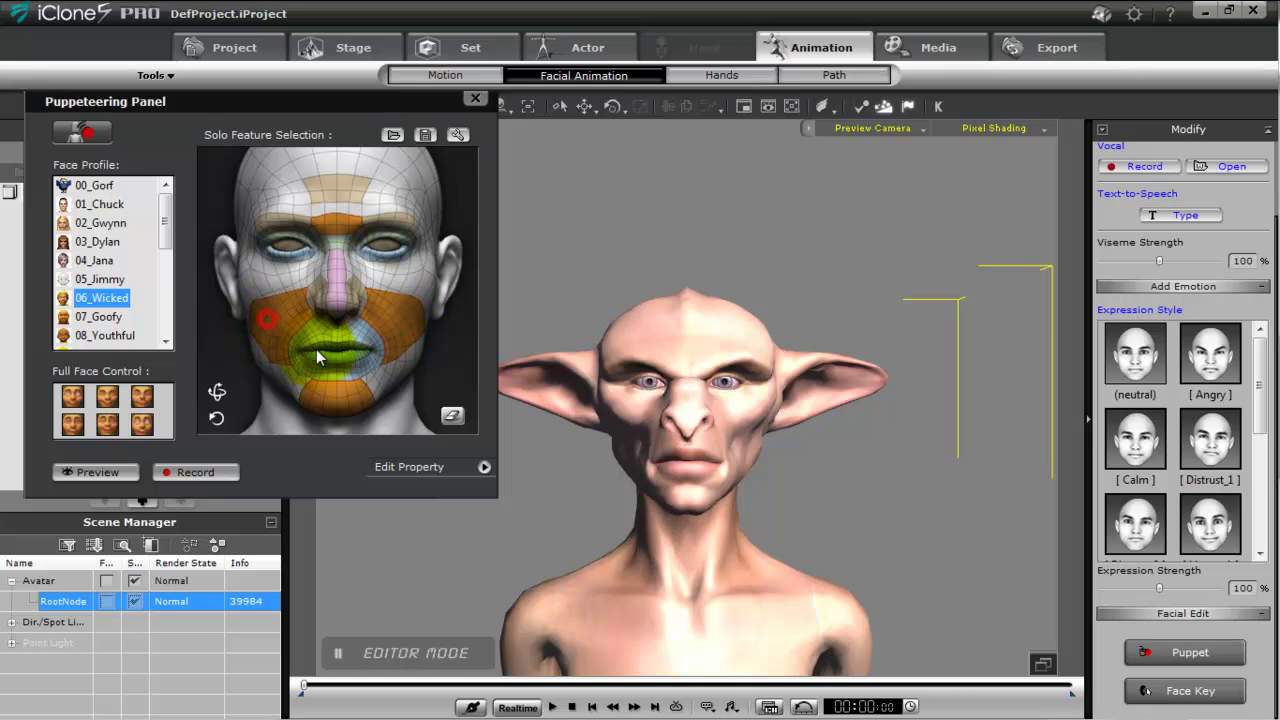
{"action": "left_click", "coordinate": [143, 471]}
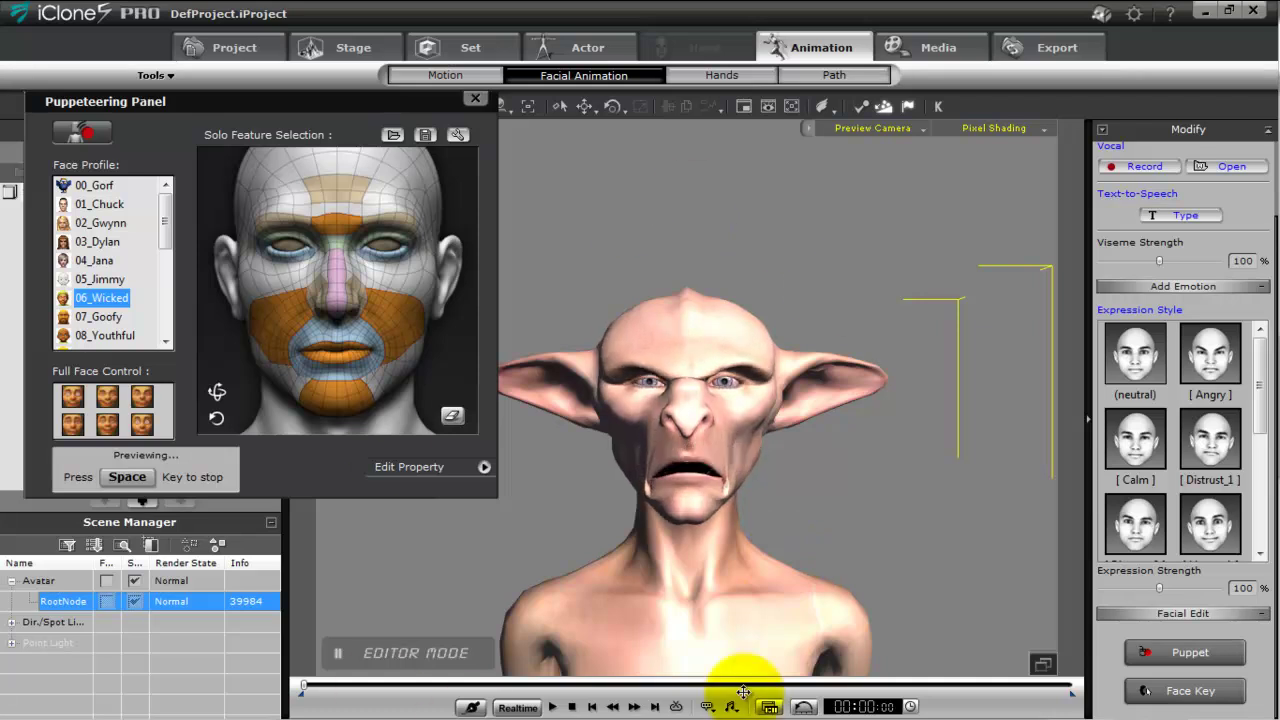